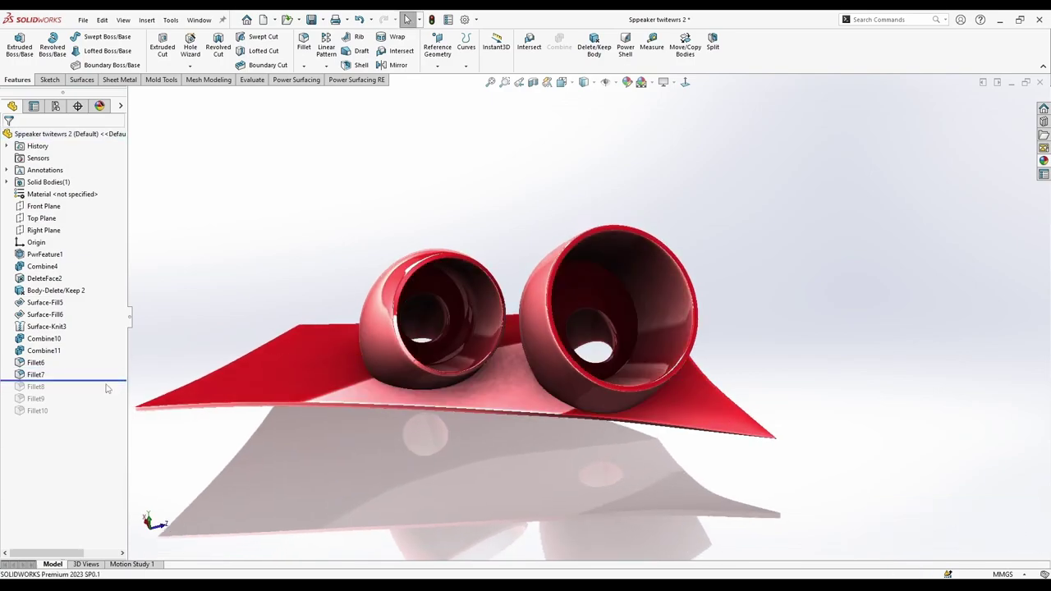
Examine the finished two-pod speaker model and the raw scanned reference mesh from several angles.
{"action": "middle_click_drag", "start_coordinate": [511, 409], "coordinate": [525, 435]}
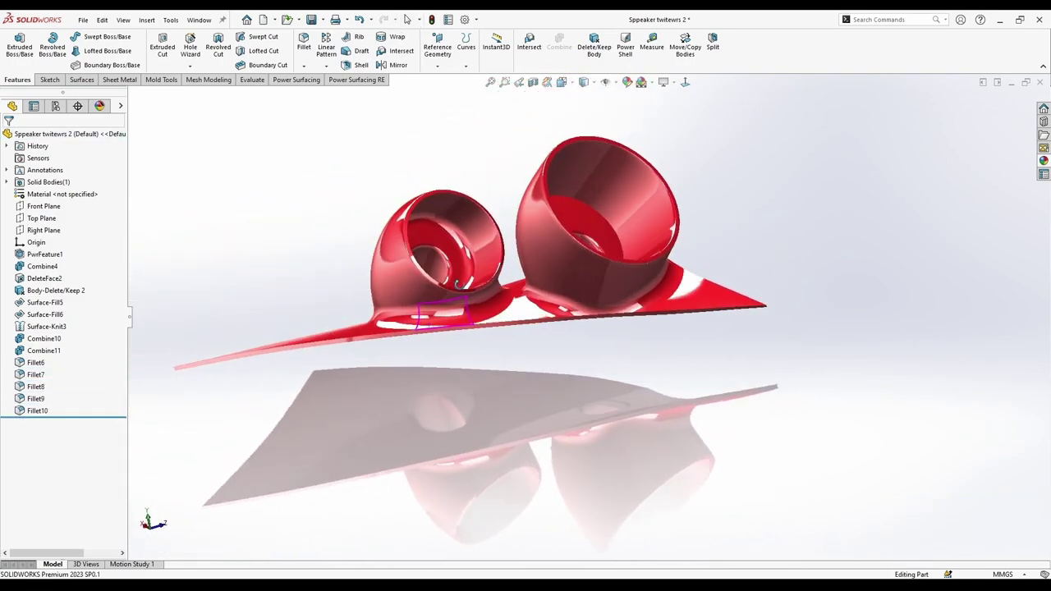
{"action": "middle_click_drag", "start_coordinate": [457, 281], "coordinate": [494, 325]}
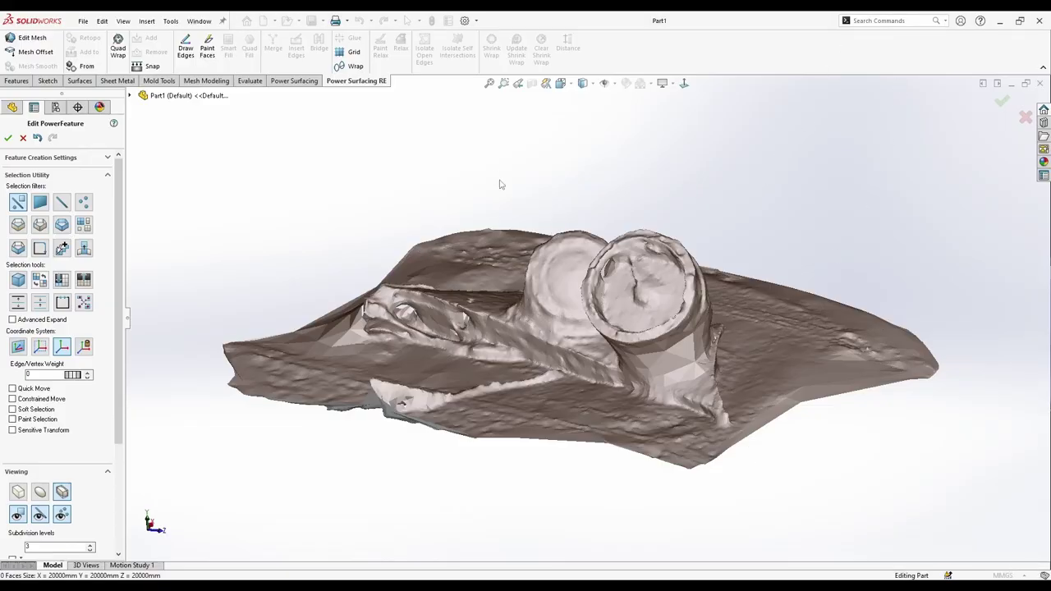
{"action": "middle_click_drag", "start_coordinate": [501, 185], "coordinate": [426, 280]}
{"action": "middle_click_drag", "start_coordinate": [339, 433], "coordinate": [661, 180]}
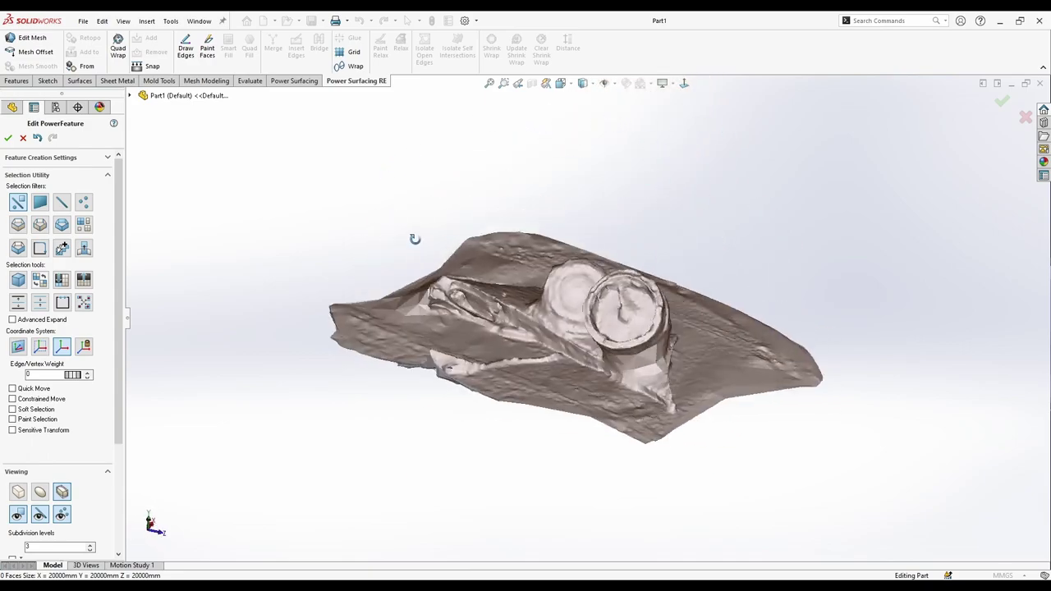
{"action": "middle_click_drag", "start_coordinate": [479, 254], "coordinate": [544, 332]}
{"action": "scroll", "coordinate": [728, 370], "scroll_direction": "down", "scroll_amount": 2}
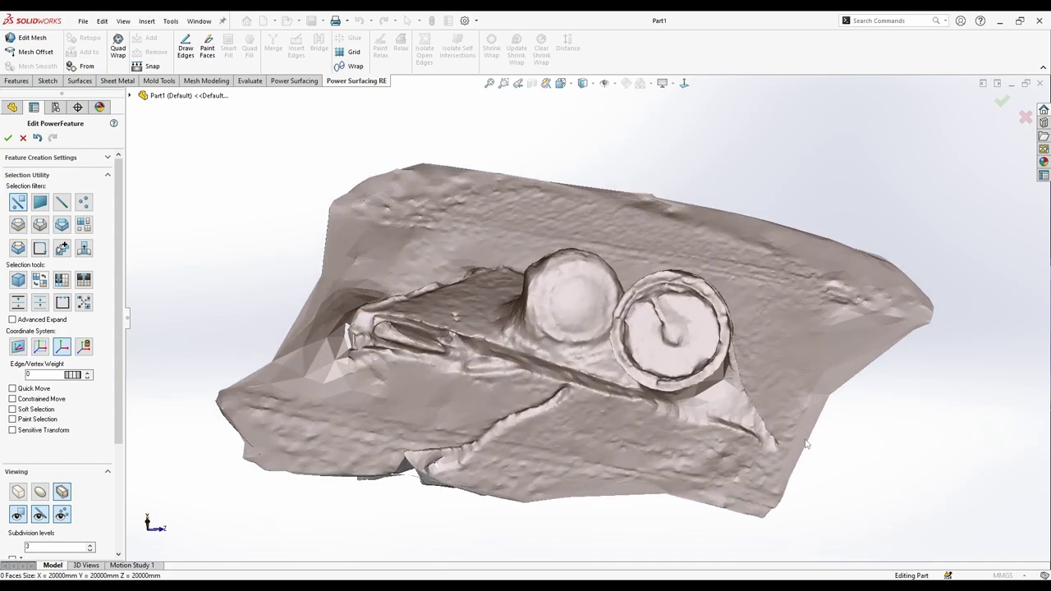
{"action": "middle_click_drag", "start_coordinate": [794, 431], "coordinate": [791, 415]}
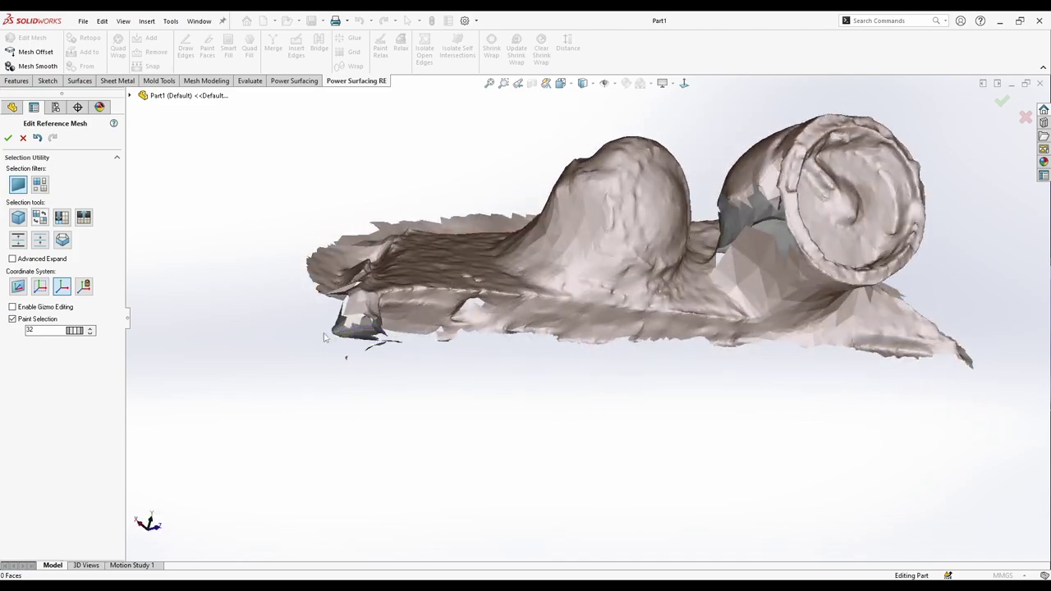
Paint-select the unwanted reference mesh faces along the scan's outer edge with a brush size of 32.
{"action": "middle_click_drag", "start_coordinate": [354, 340], "coordinate": [363, 335]}
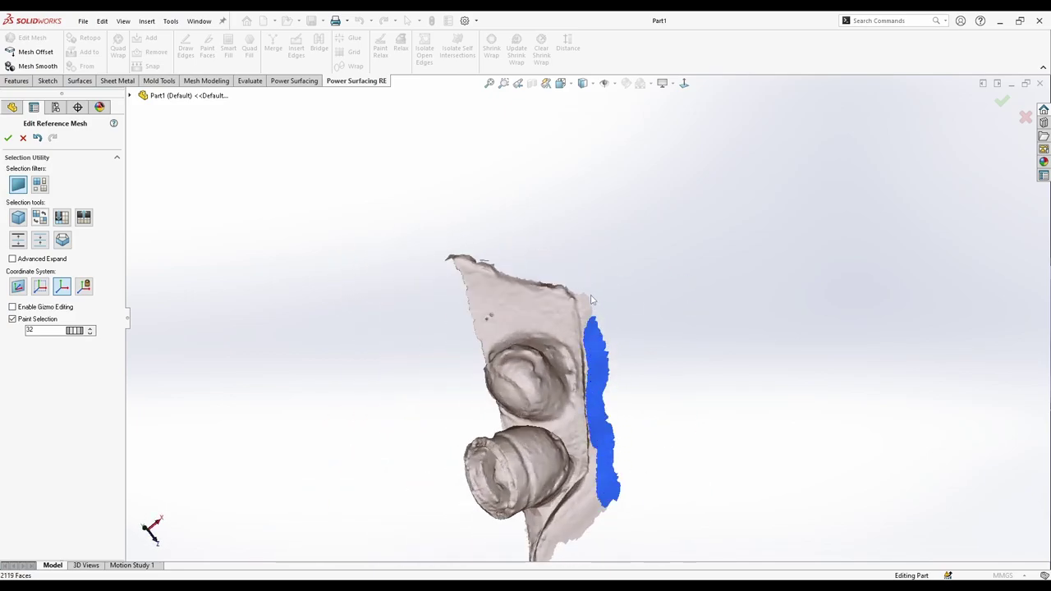
{"action": "left_click_drag", "start_coordinate": [591, 296], "coordinate": [605, 327]}
{"action": "scroll", "coordinate": [633, 382], "scroll_direction": "down", "scroll_amount": 1}
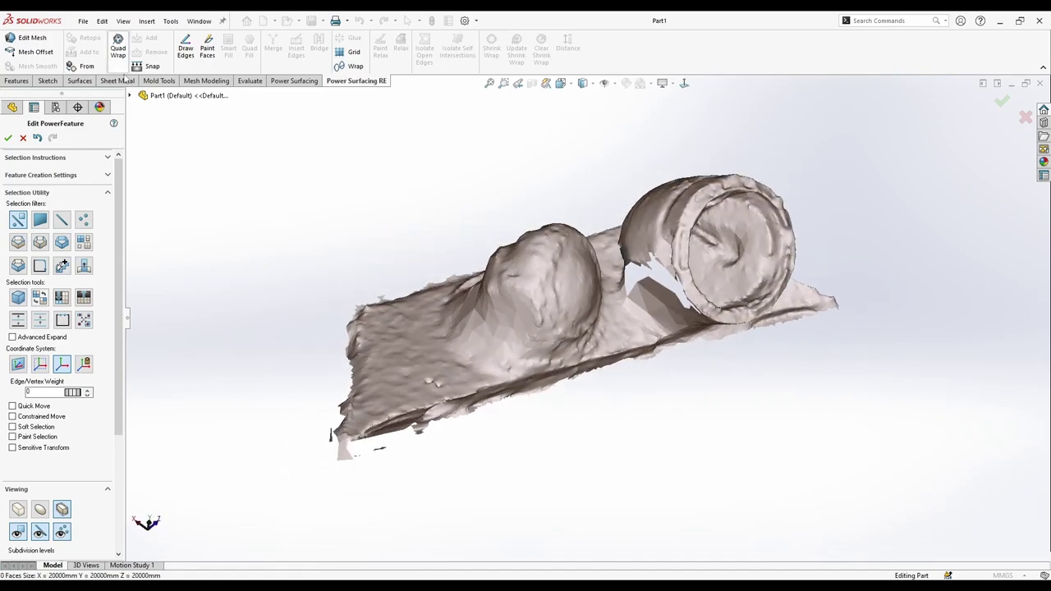
Insert a 52.2 mm square face and shape it over the flat end of the scan beside the smaller pod.
{"action": "left_click", "coordinate": [51, 119]}
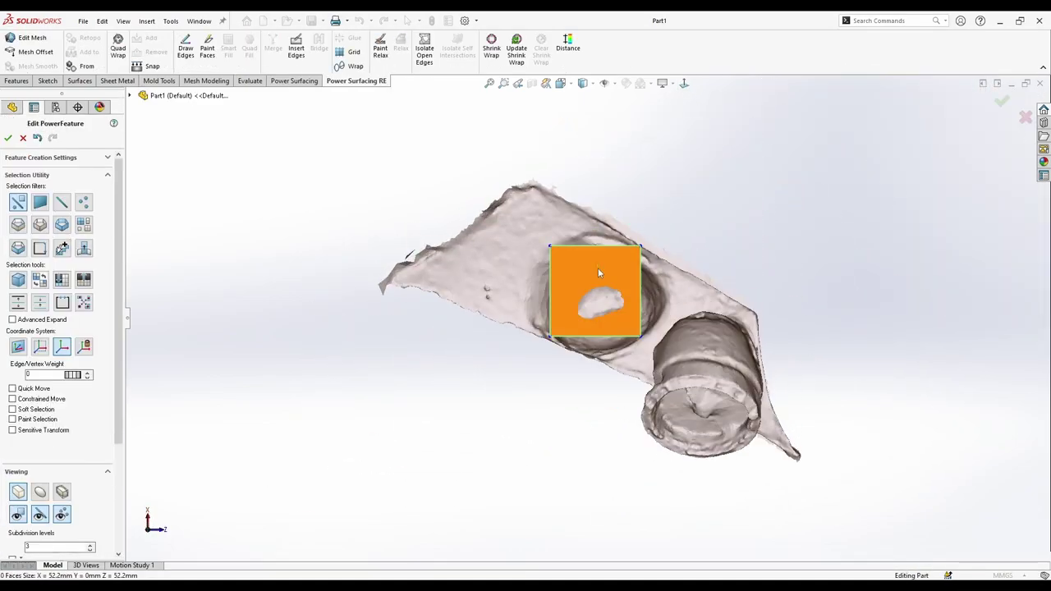
{"action": "left_click_drag", "start_coordinate": [598, 273], "coordinate": [491, 240]}
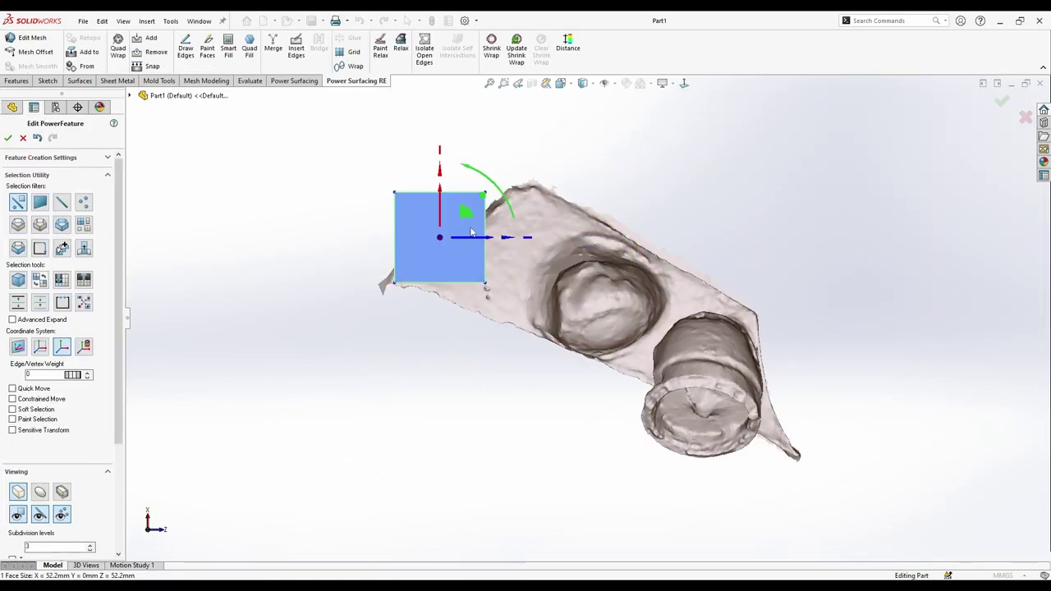
{"action": "left_click_drag", "start_coordinate": [483, 194], "coordinate": [465, 211]}
{"action": "scroll", "coordinate": [417, 229], "scroll_direction": "down", "scroll_amount": 4}
{"action": "left_click_drag", "start_coordinate": [491, 222], "coordinate": [458, 268]}
{"action": "key", "text": "Escape"}
{"action": "left_click", "coordinate": [441, 237]}
{"action": "left_click_drag", "start_coordinate": [458, 210], "coordinate": [575, 240]}
{"action": "key", "text": "ctrl+z"}
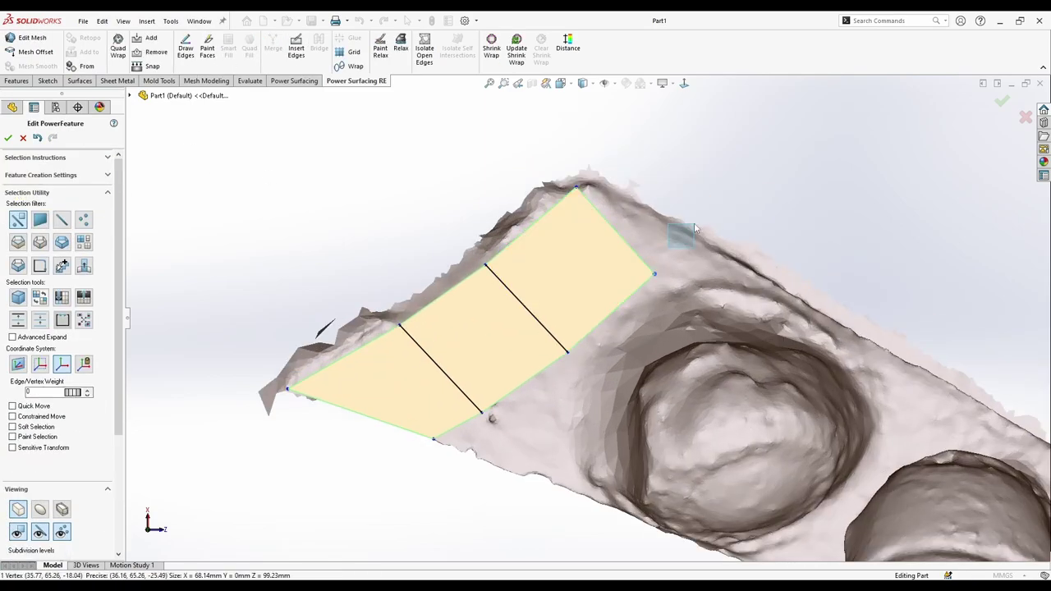
Extend the cage's open edges into new rows of quads along the base, past the smaller pod.
{"action": "scroll", "coordinate": [597, 313], "scroll_direction": "up", "scroll_amount": 3}
{"action": "middle_click_drag", "start_coordinate": [658, 418], "coordinate": [598, 288], "text": "ctrl"}
{"action": "left_click", "coordinate": [685, 83]}
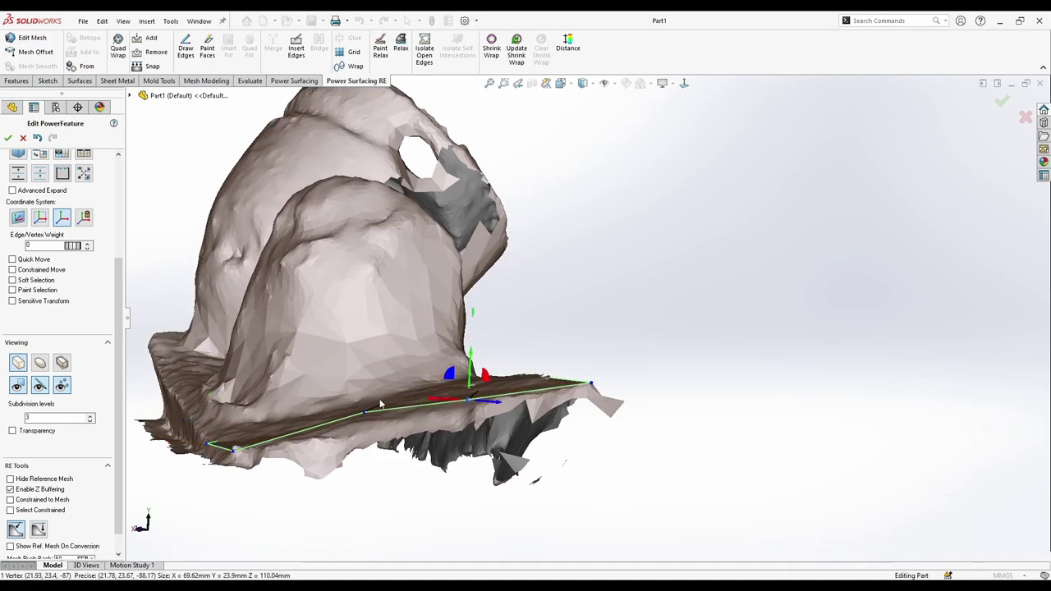
{"action": "middle_click_drag", "start_coordinate": [380, 403], "coordinate": [435, 460]}
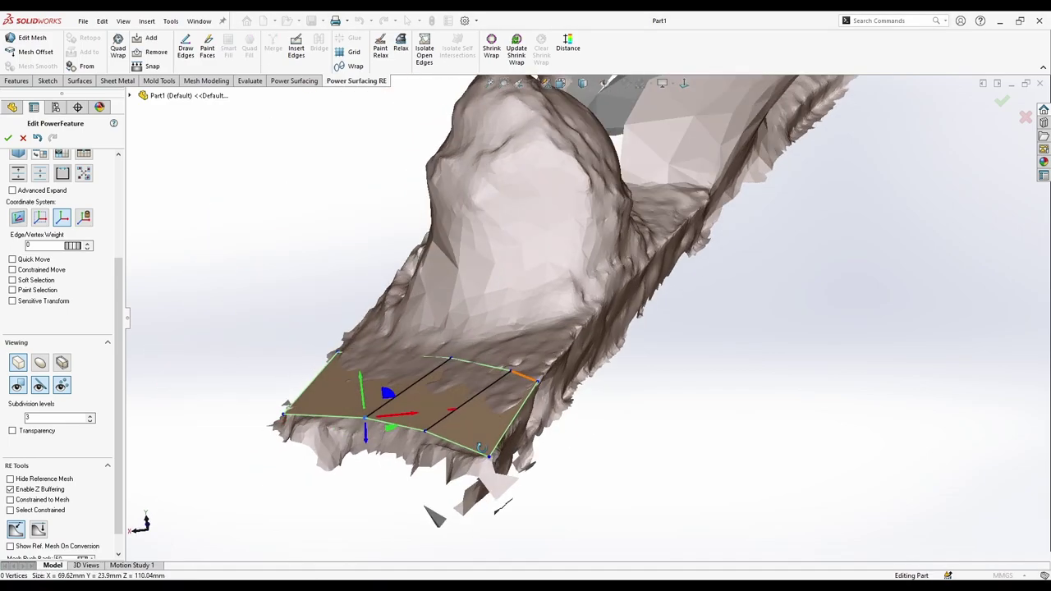
{"action": "left_click", "coordinate": [527, 374], "text": "ctrl"}
{"action": "left_click", "coordinate": [684, 84]}
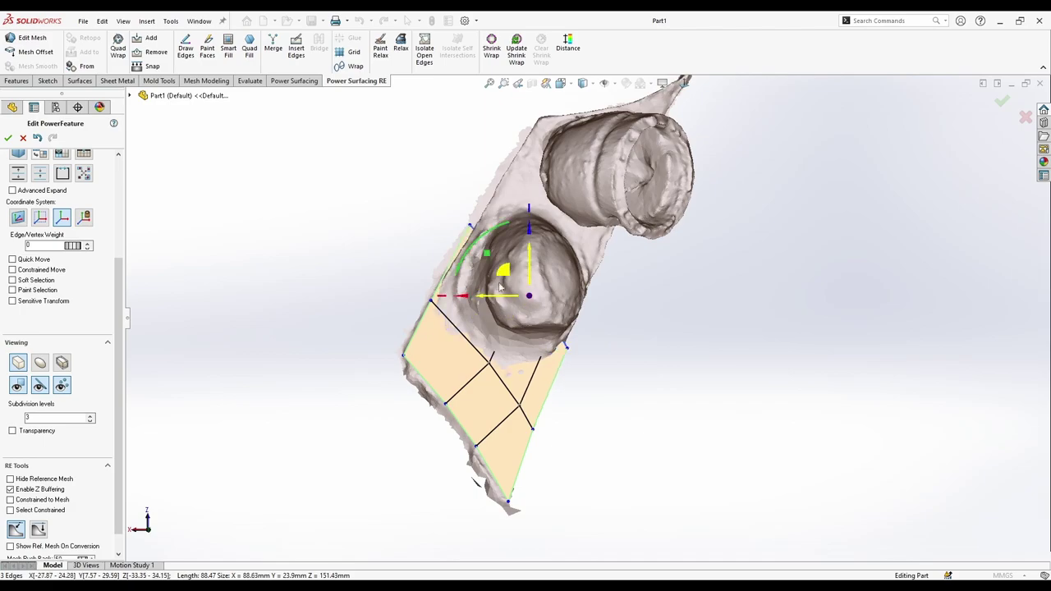
{"action": "left_click_drag", "start_coordinate": [544, 196], "coordinate": [547, 201]}
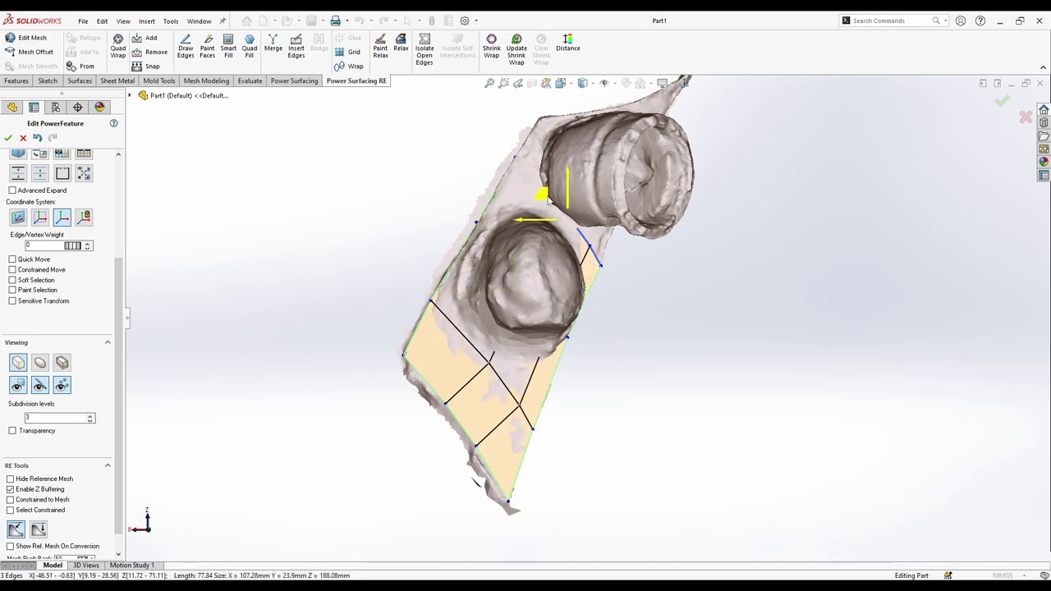
Move the cage's end edges between the two pods vertically to match the height of the scanned base.
{"action": "middle_click_drag", "start_coordinate": [548, 202], "coordinate": [662, 83]}
{"action": "key", "text": "ctrl+z"}
{"action": "scroll", "coordinate": [545, 251], "scroll_direction": "down", "scroll_amount": 3}
{"action": "middle_click_drag", "start_coordinate": [706, 280], "coordinate": [575, 238]}
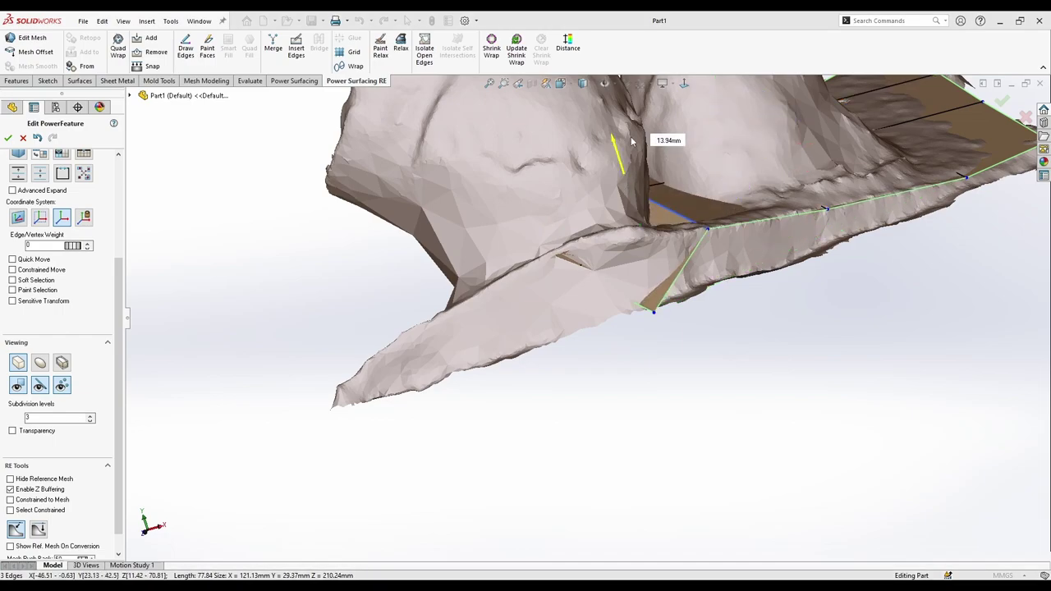
{"action": "middle_click_drag", "start_coordinate": [525, 304], "coordinate": [706, 288]}
{"action": "scroll", "coordinate": [641, 205], "scroll_direction": "down", "scroll_amount": 3}
{"action": "left_click", "coordinate": [669, 218], "text": "ctrl"}
{"action": "middle_click_drag", "start_coordinate": [669, 219], "coordinate": [648, 197]}
{"action": "left_click_drag", "start_coordinate": [627, 207], "coordinate": [657, 292]}
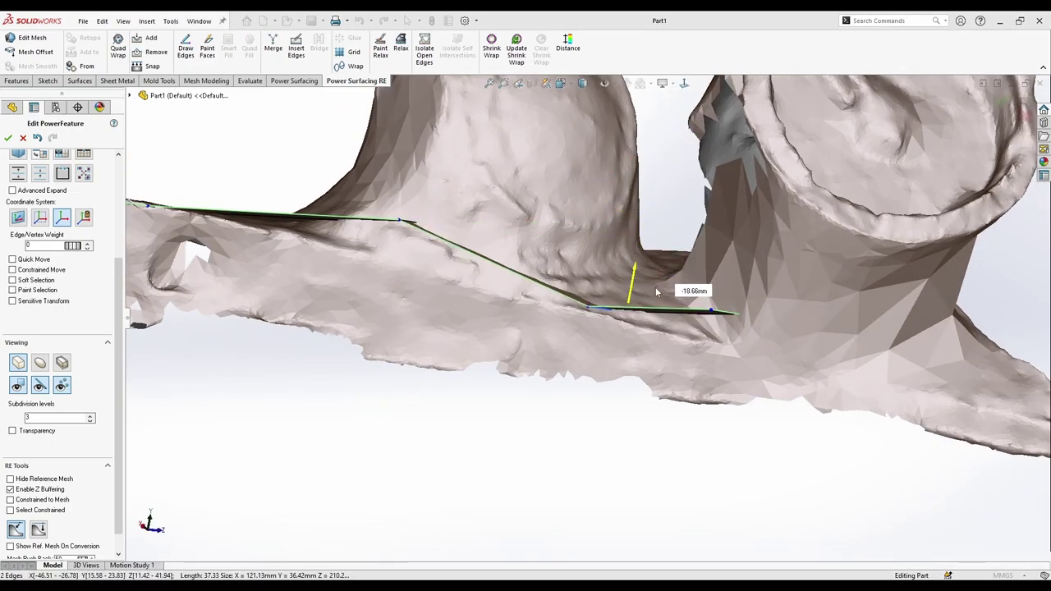
Adjust the cage vertices between the pods to sit closer to the scanned surface.
{"action": "left_click", "coordinate": [642, 309]}
{"action": "middle_click_drag", "start_coordinate": [657, 293], "coordinate": [656, 316]}
{"action": "left_click", "coordinate": [632, 301]}
{"action": "mouse_move", "coordinate": [641, 270]}
{"action": "left_mouse_down"}
{"action": "mouse_move", "coordinate": [647, 262]}
{"action": "mouse_move", "coordinate": [641, 271]}
{"action": "left_mouse_up"}
{"action": "scroll", "coordinate": [95, 474], "scroll_direction": "down", "scroll_amount": 1}
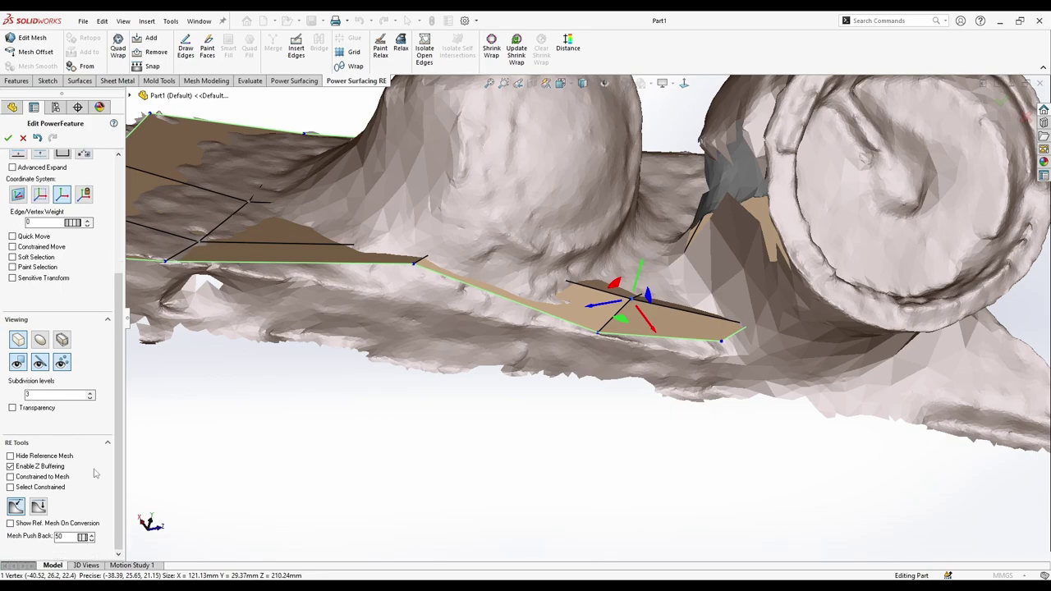
Check the cage with the reference mesh hidden, show the mesh again and move the boundary vertex beside the smaller pod.
{"action": "left_click", "coordinate": [47, 456]}
{"action": "middle_click_drag", "start_coordinate": [535, 394], "coordinate": [538, 317]}
{"action": "left_click", "coordinate": [39, 457]}
{"action": "scroll", "coordinate": [538, 312], "scroll_direction": "down", "scroll_amount": 3}
{"action": "left_click", "coordinate": [515, 300]}
{"action": "left_click_drag", "start_coordinate": [525, 259], "coordinate": [520, 286]}
{"action": "middle_click_drag", "start_coordinate": [521, 286], "coordinate": [482, 297]}
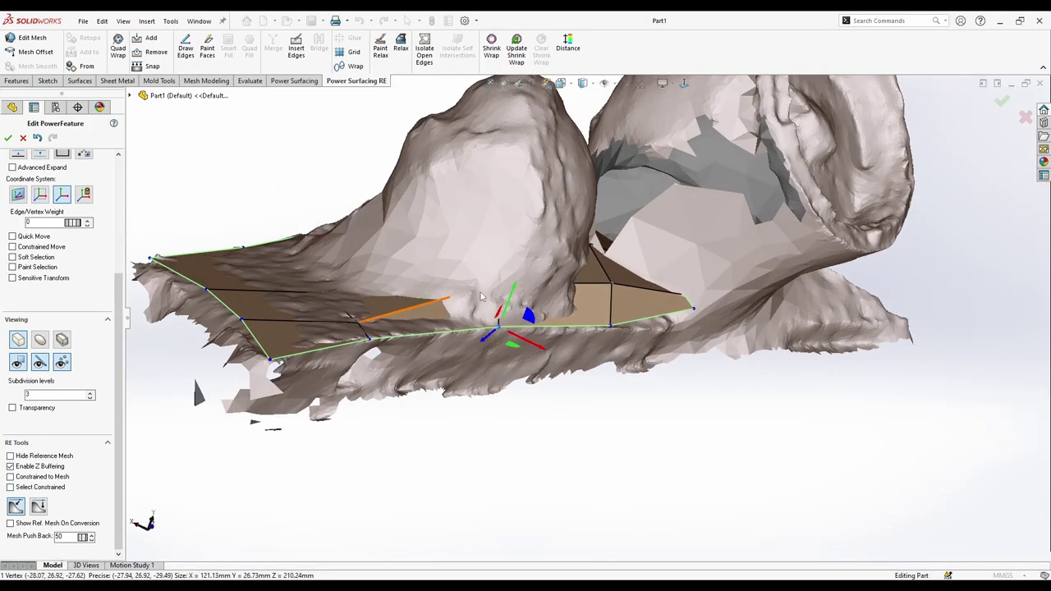
Reposition the boundary vertices between the pods so the cage follows the scan's outer rim.
{"action": "left_click", "coordinate": [492, 287]}
{"action": "right_click", "coordinate": [498, 283]}
{"action": "left_click", "coordinate": [501, 284]}
{"action": "middle_click_drag", "start_coordinate": [625, 288], "coordinate": [476, 316]}
{"action": "middle_click_drag", "start_coordinate": [614, 335], "coordinate": [608, 362]}
{"action": "left_click", "coordinate": [614, 306]}
{"action": "middle_click_drag", "start_coordinate": [643, 399], "coordinate": [637, 362]}
{"action": "left_click_drag", "start_coordinate": [626, 312], "coordinate": [634, 327]}
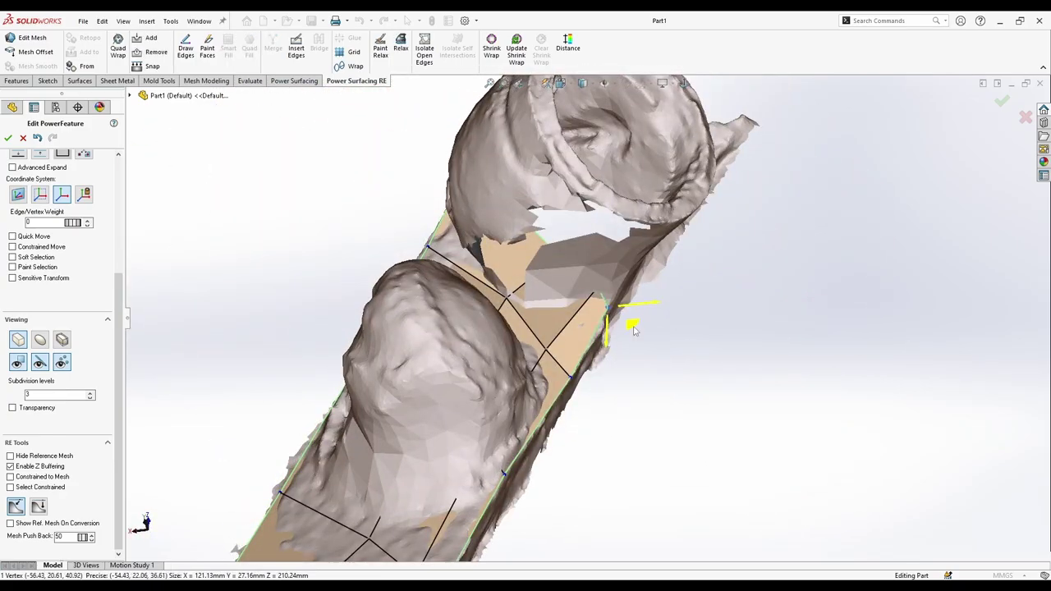
{"action": "mouse_move", "coordinate": [634, 326]}
{"action": "middle_mouse_down"}
{"action": "mouse_move", "coordinate": [624, 295]}
{"action": "mouse_move", "coordinate": [739, 391]}
{"action": "mouse_move", "coordinate": [683, 364]}
{"action": "mouse_move", "coordinate": [649, 329]}
{"action": "middle_mouse_up"}
Extend the cage's open end edges into new faces running under and around the larger pod.
{"action": "scroll", "coordinate": [739, 391], "scroll_direction": "up", "scroll_amount": 4}
{"action": "scroll", "coordinate": [599, 276], "scroll_direction": "down", "scroll_amount": 3}
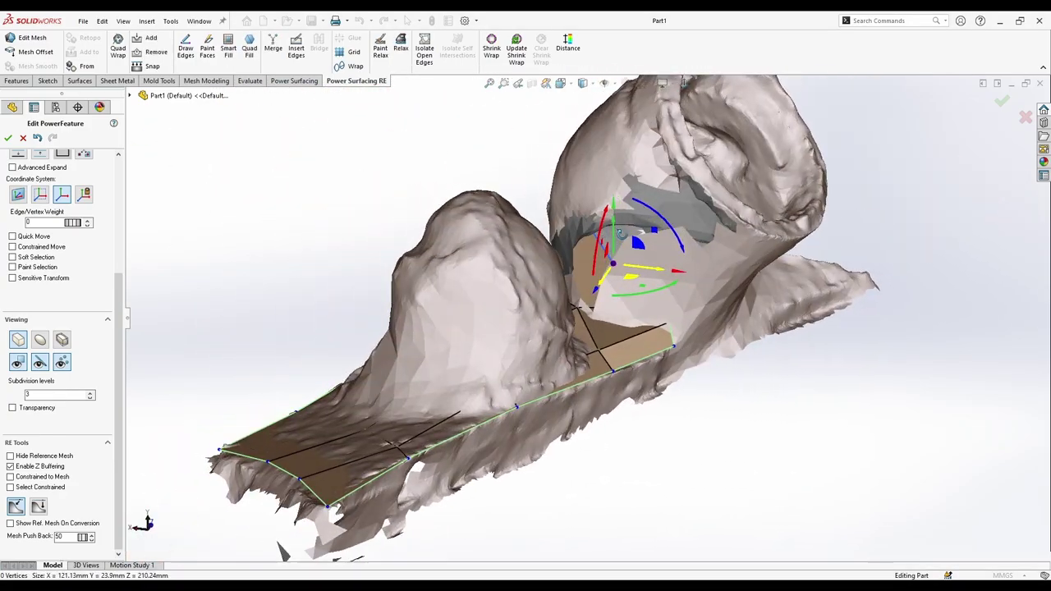
{"action": "left_click", "coordinate": [667, 336], "text": "ctrl"}
{"action": "middle_click_drag", "start_coordinate": [599, 276], "coordinate": [625, 346]}
{"action": "left_click", "coordinate": [667, 336], "text": "ctrl"}
{"action": "scroll", "coordinate": [667, 338], "scroll_direction": "up", "scroll_amount": 3}
{"action": "mouse_move", "coordinate": [748, 370]}
{"action": "middle_mouse_down"}
{"action": "mouse_move", "coordinate": [663, 355]}
{"action": "mouse_move", "coordinate": [762, 385]}
{"action": "middle_mouse_up"}
{"action": "right_click", "coordinate": [763, 384]}
{"action": "left_click", "coordinate": [721, 321], "text": "ctrl"}
{"action": "left_click", "coordinate": [698, 339], "text": "ctrl"}
{"action": "right_click", "coordinate": [819, 336]}
{"action": "middle_click_drag", "start_coordinate": [873, 354], "coordinate": [819, 305]}
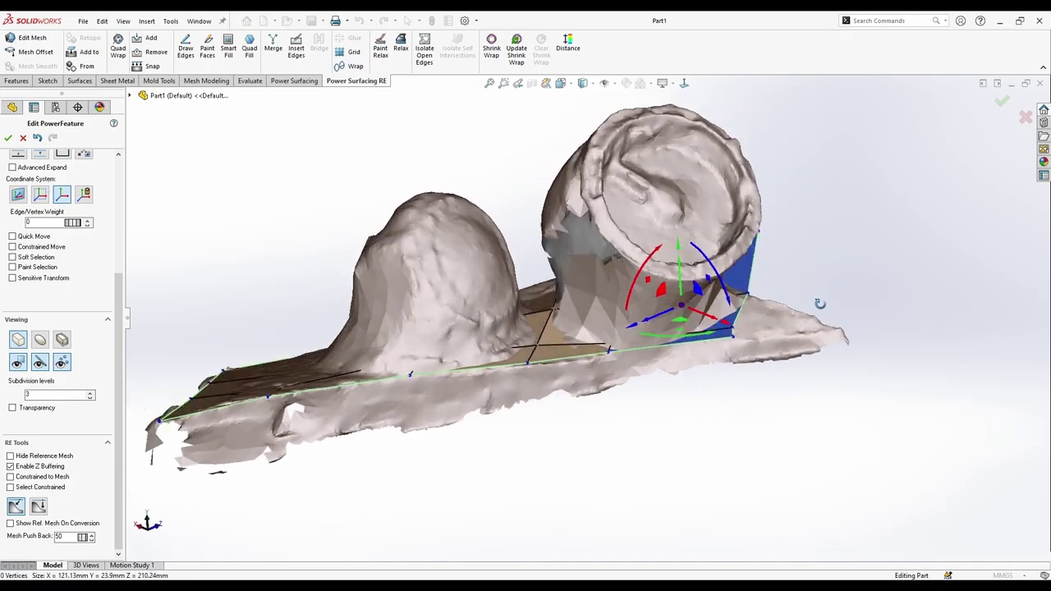
Adjust the new faces around the larger pod to align with the scanned base.
{"action": "left_click", "coordinate": [579, 347], "text": "ctrl"}
{"action": "mouse_move", "coordinate": [657, 370]}
{"action": "middle_mouse_down"}
{"action": "mouse_move", "coordinate": [639, 375]}
{"action": "mouse_move", "coordinate": [640, 360]}
{"action": "middle_mouse_up"}
{"action": "left_click_drag", "start_coordinate": [636, 240], "coordinate": [634, 249]}
{"action": "left_click", "coordinate": [673, 424]}
{"action": "middle_click_drag", "start_coordinate": [673, 424], "coordinate": [612, 460]}
Insert a diagonal edge across the overhanging face beside the larger pod and delete the outer triangular part.
{"action": "left_click", "coordinate": [685, 85]}
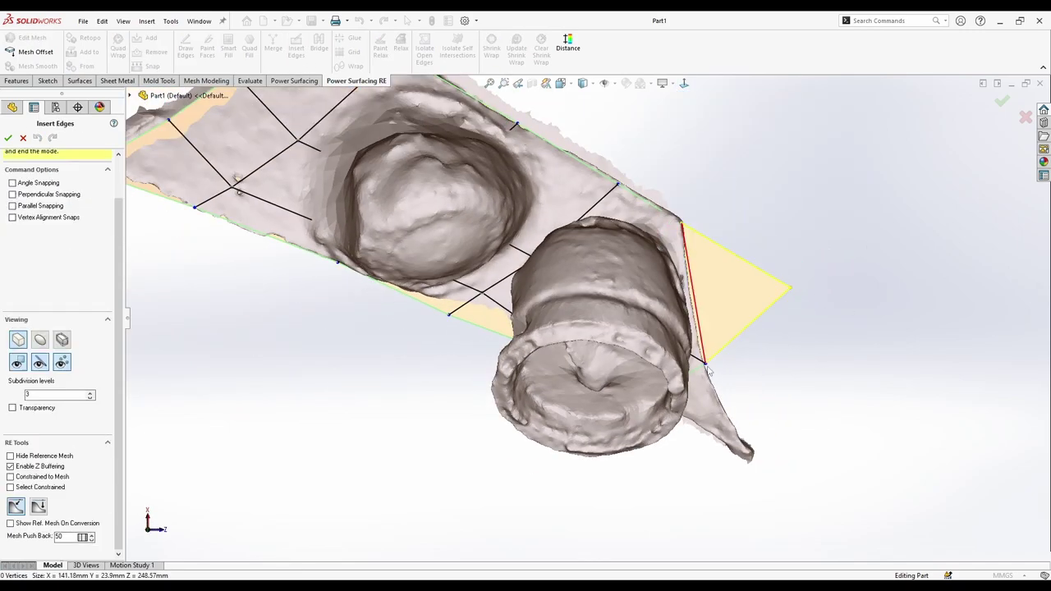
{"action": "key", "text": "Escape"}
{"action": "left_click", "coordinate": [759, 306]}
{"action": "key", "text": "Delete"}
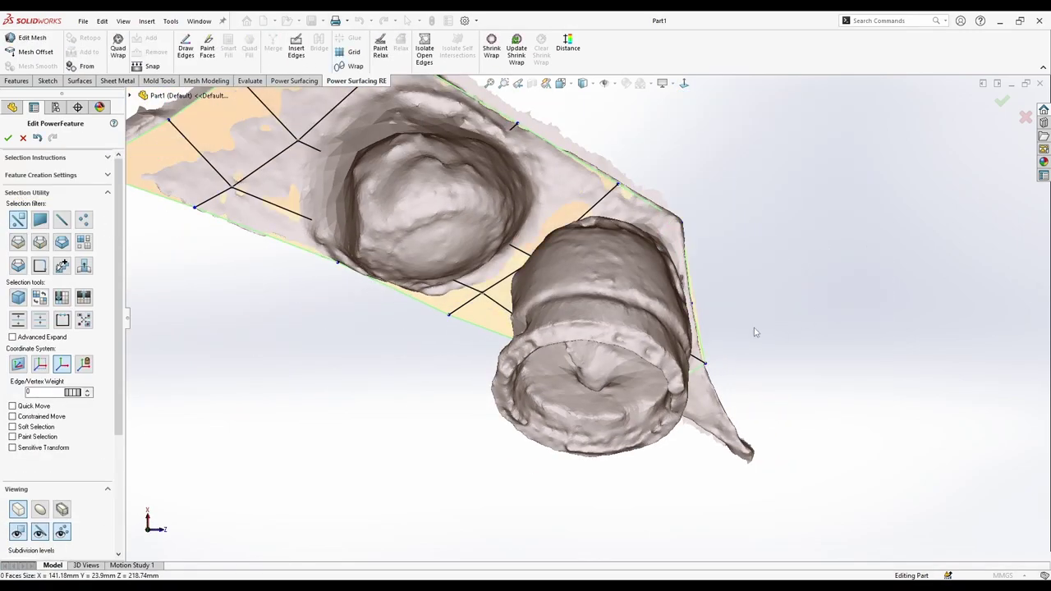
Extend the cage's last two end edges out to the scan's narrow tip beyond the larger pod.
{"action": "left_click_drag", "start_coordinate": [747, 276], "coordinate": [711, 274]}
{"action": "middle_click_drag", "start_coordinate": [711, 275], "coordinate": [703, 247]}
{"action": "left_click", "coordinate": [680, 372]}
{"action": "left_click", "coordinate": [648, 399], "text": "ctrl"}
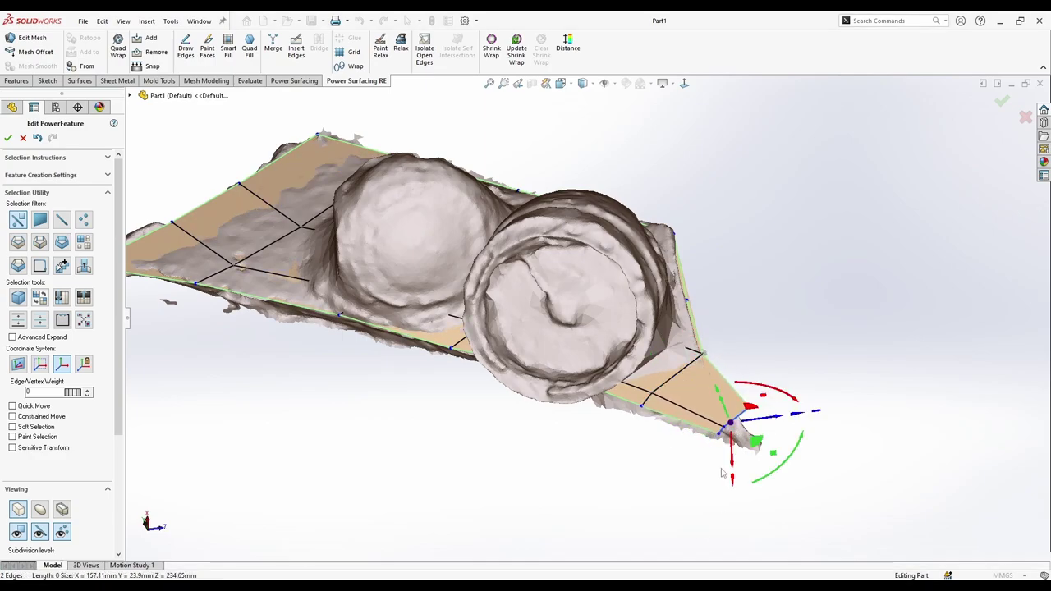
Raise the boundary vertices behind the larger pod to match the scan's rim.
{"action": "middle_click_drag", "start_coordinate": [722, 474], "coordinate": [894, 376]}
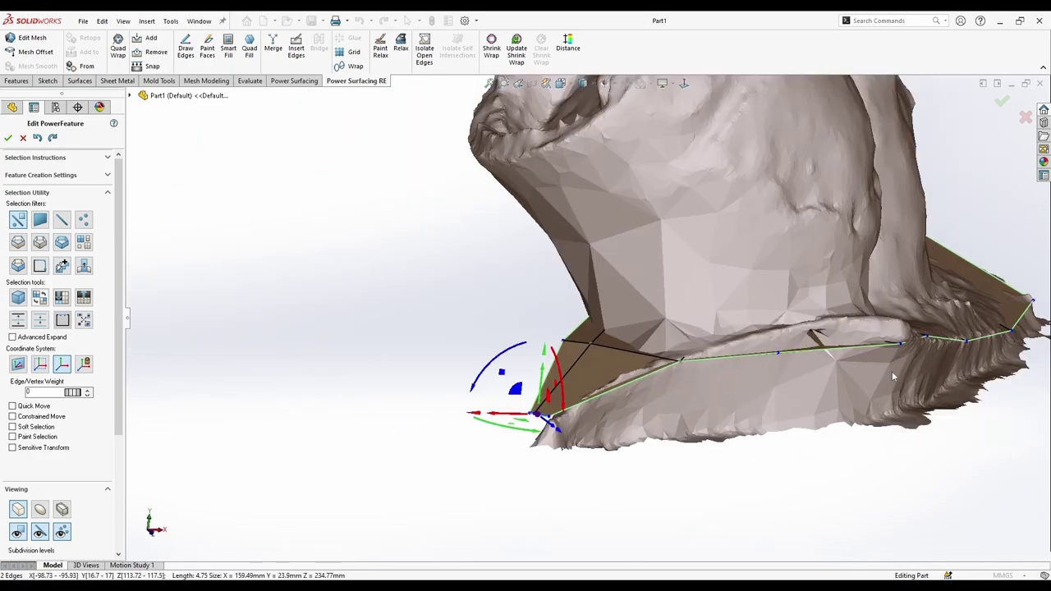
{"action": "left_click", "coordinate": [779, 353]}
{"action": "left_click_drag", "start_coordinate": [782, 322], "coordinate": [787, 299]}
{"action": "left_click", "coordinate": [901, 343]}
Select all cage faces and lift the whole cage clear above the scan.
{"action": "middle_click_drag", "start_coordinate": [855, 361], "coordinate": [739, 419]}
{"action": "scroll", "coordinate": [592, 318], "scroll_direction": "up", "scroll_amount": 7}
{"action": "key", "text": "ctrl+a"}
{"action": "left_click_drag", "start_coordinate": [637, 270], "coordinate": [622, 226]}
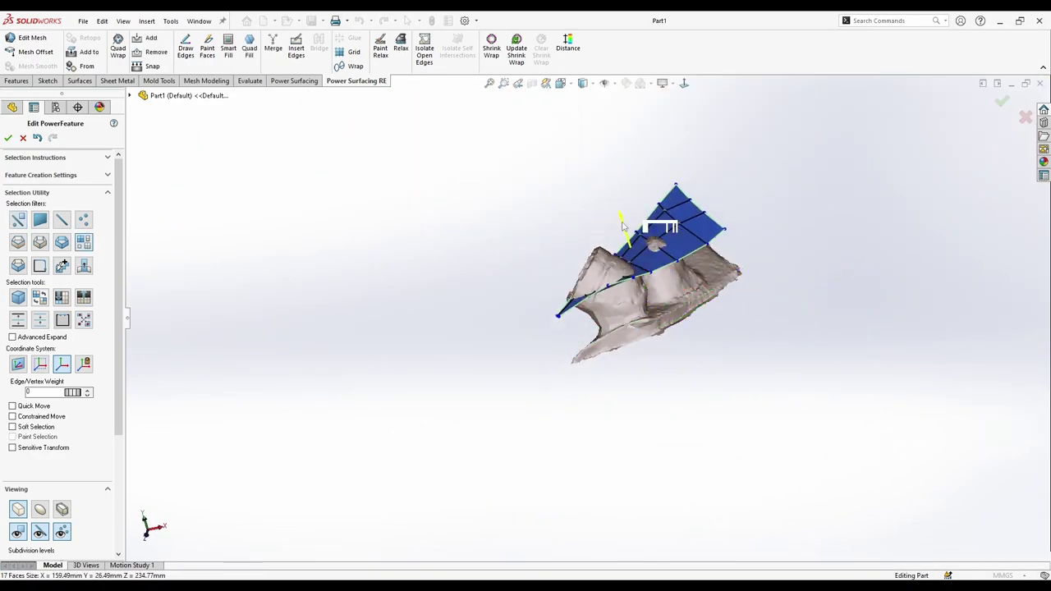
{"action": "scroll", "coordinate": [610, 225], "scroll_direction": "down", "scroll_amount": 4}
{"action": "middle_click_drag", "start_coordinate": [623, 226], "coordinate": [657, 247]}
Reposition the vertices at the cage's narrow tip to match the end of the scan.
{"action": "left_click", "coordinate": [18, 219]}
{"action": "left_click", "coordinate": [630, 178]}
{"action": "scroll", "coordinate": [629, 189], "scroll_direction": "down", "scroll_amount": 3}
{"action": "left_click", "coordinate": [556, 226]}
{"action": "scroll", "coordinate": [585, 262], "scroll_direction": "down", "scroll_amount": 3}
{"action": "left_click", "coordinate": [525, 280]}
{"action": "middle_click_drag", "start_coordinate": [525, 281], "coordinate": [498, 266]}
{"action": "middle_click_drag", "start_coordinate": [413, 301], "coordinate": [420, 192]}
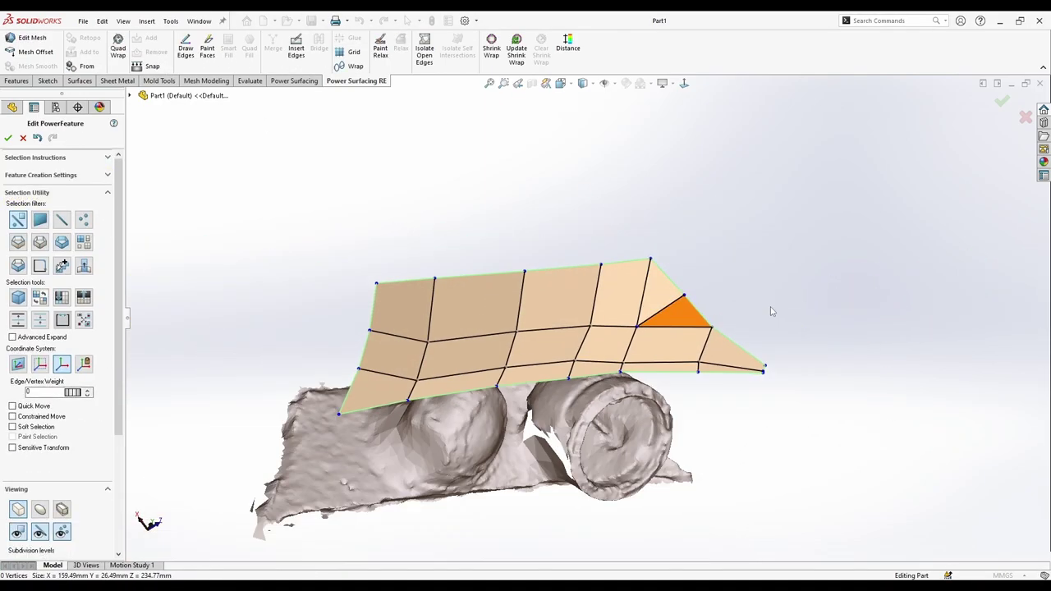
{"action": "middle_click_drag", "start_coordinate": [769, 307], "coordinate": [686, 345]}
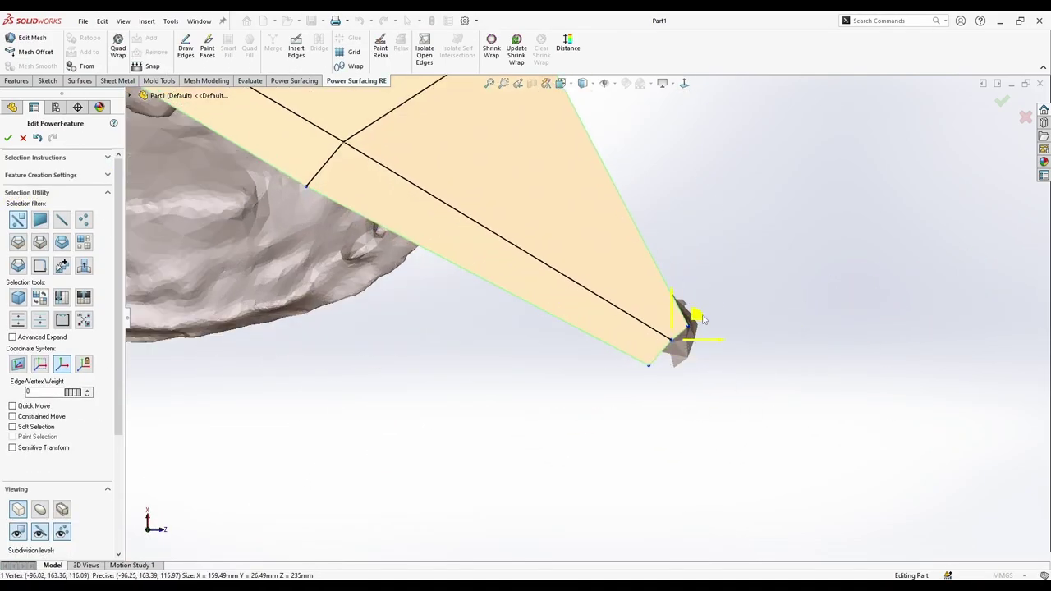
{"action": "left_click_drag", "start_coordinate": [692, 322], "coordinate": [704, 321]}
{"action": "scroll", "coordinate": [698, 337], "scroll_direction": "up", "scroll_amount": 1}
{"action": "scroll", "coordinate": [682, 361], "scroll_direction": "down", "scroll_amount": 2}
{"action": "scroll", "coordinate": [575, 367], "scroll_direction": "up", "scroll_amount": 1}
{"action": "scroll", "coordinate": [27, 498], "scroll_direction": "down", "scroll_amount": 3}
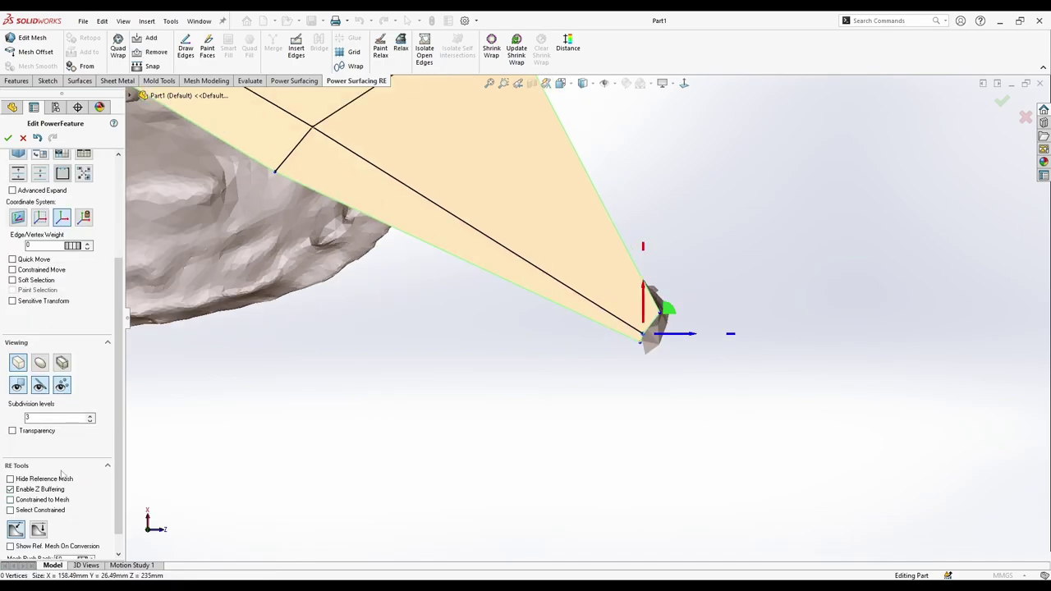
Turn off Z buffering and lower the whole cage back onto the scanned base.
{"action": "scroll", "coordinate": [433, 414], "scroll_direction": "up", "scroll_amount": 4}
{"action": "middle_click_drag", "start_coordinate": [433, 413], "coordinate": [371, 278]}
{"action": "middle_click_drag", "start_coordinate": [306, 270], "coordinate": [352, 291]}
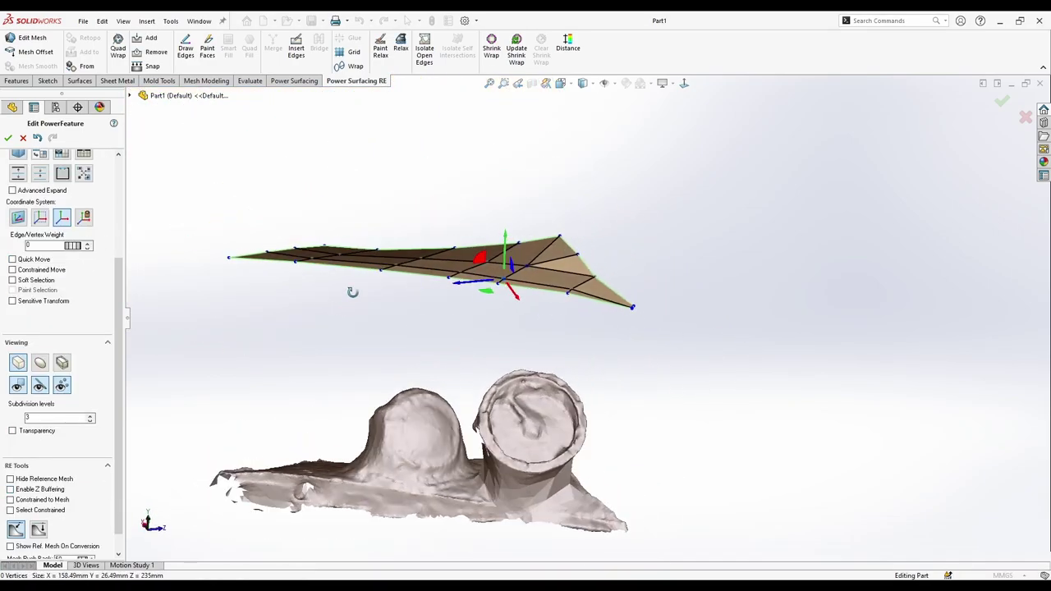
{"action": "scroll", "coordinate": [82, 271], "scroll_direction": "up", "scroll_amount": 3}
{"action": "left_click", "coordinate": [84, 242]}
{"action": "left_click", "coordinate": [427, 256]}
{"action": "left_click_drag", "start_coordinate": [455, 226], "coordinate": [454, 439]}
Select the three cage faces at the flat end beyond the smaller pod.
{"action": "scroll", "coordinate": [222, 462], "scroll_direction": "down", "scroll_amount": 3}
{"action": "scroll", "coordinate": [295, 464], "scroll_direction": "down", "scroll_amount": 3}
{"action": "middle_click_drag", "start_coordinate": [295, 464], "coordinate": [305, 485]}
{"action": "left_click", "coordinate": [18, 220]}
{"action": "left_click", "coordinate": [288, 396]}
{"action": "left_click", "coordinate": [370, 370], "text": "ctrl"}
{"action": "left_click", "coordinate": [460, 335], "text": "ctrl"}
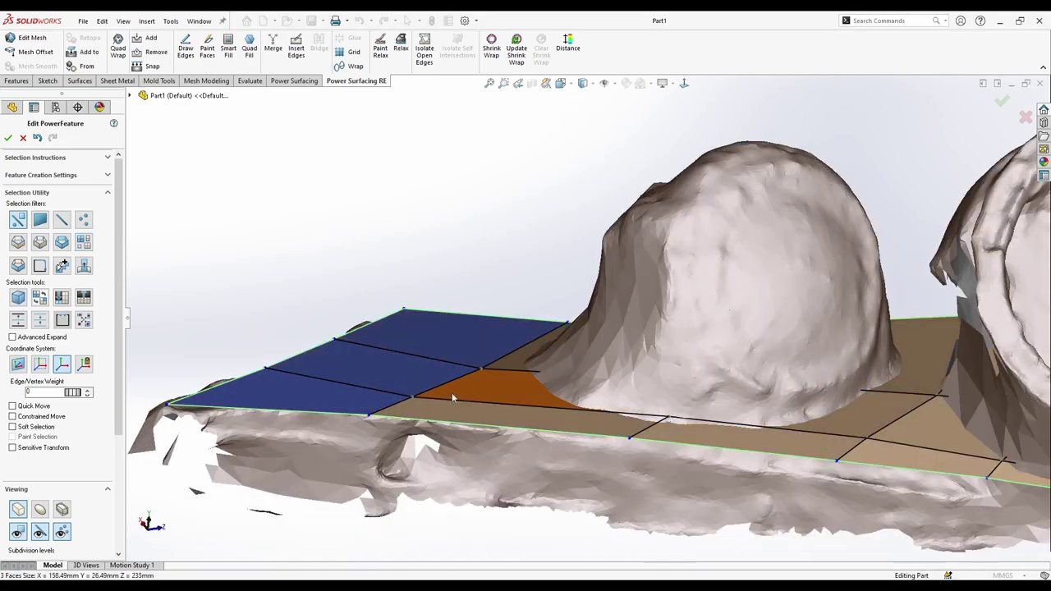
Try to raise the three end faces by about 13 mm and undo the move.
{"action": "left_click", "coordinate": [447, 337]}
{"action": "left_click", "coordinate": [365, 379], "text": "ctrl"}
{"action": "left_click", "coordinate": [306, 394], "text": "ctrl"}
{"action": "middle_click_drag", "start_coordinate": [306, 394], "coordinate": [312, 374]}
{"action": "left_click_drag", "start_coordinate": [381, 341], "coordinate": [397, 284]}
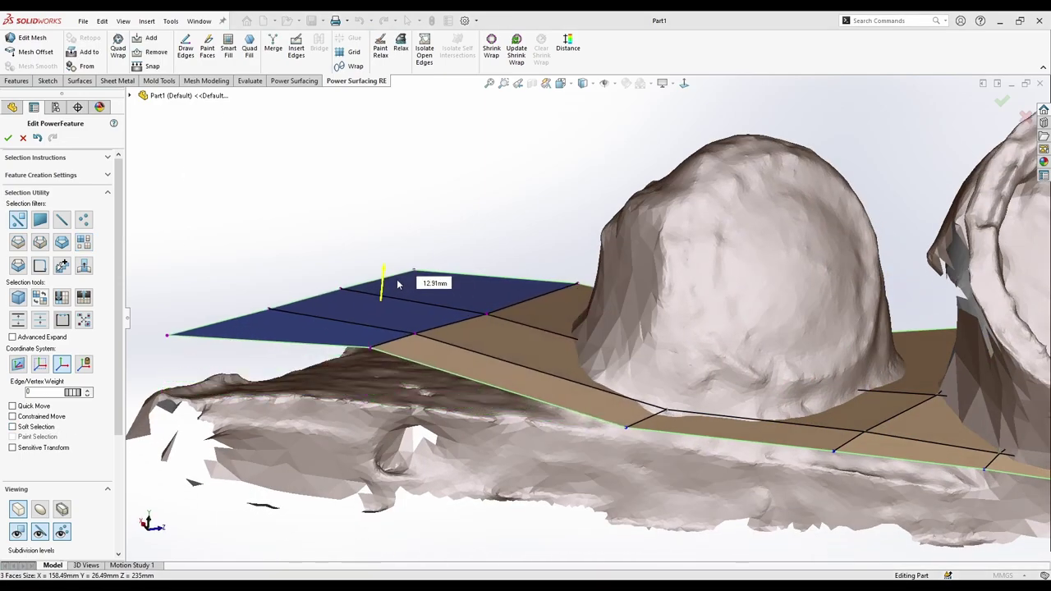
{"action": "key", "text": "ctrl+z"}
Enable Constrained to Mesh and add the three selected end faces to the mesh constraint.
{"action": "scroll", "coordinate": [59, 460], "scroll_direction": "down", "scroll_amount": 3}
{"action": "left_click", "coordinate": [11, 500]}
{"action": "left_click_drag", "start_coordinate": [381, 325], "coordinate": [384, 350]}
{"action": "key", "text": "ctrl+z"}
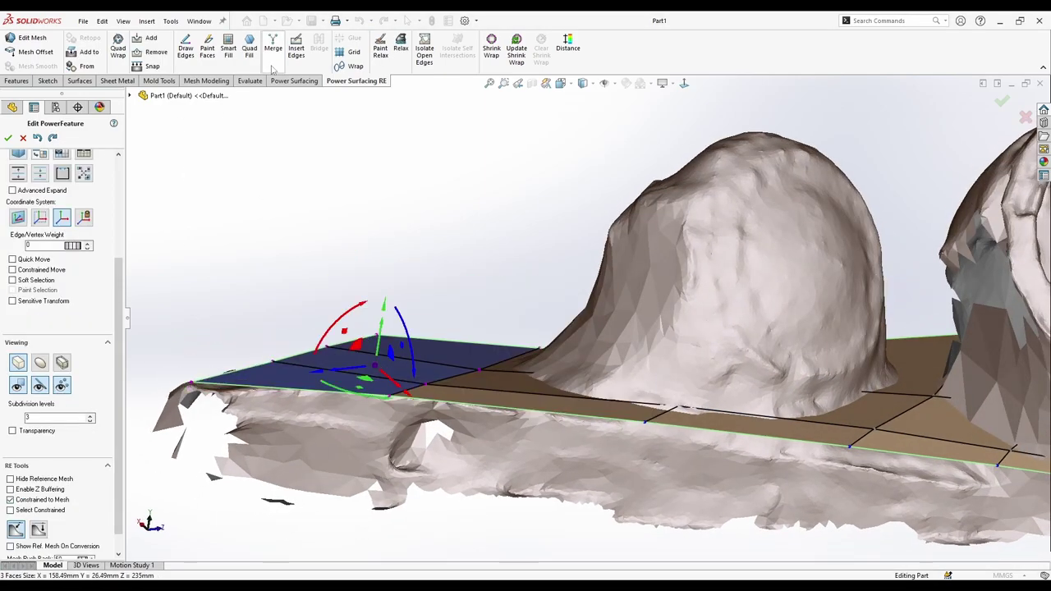
{"action": "left_click", "coordinate": [138, 45]}
{"action": "left_click", "coordinate": [464, 206]}
Select the three base faces around the smaller pod's side nearest the larger pod and constrain them to the scan mesh.
{"action": "middle_click_drag", "start_coordinate": [464, 206], "coordinate": [474, 230]}
{"action": "scroll", "coordinate": [474, 230], "scroll_direction": "up", "scroll_amount": 2}
{"action": "left_click", "coordinate": [723, 411]}
{"action": "left_click", "coordinate": [787, 398], "text": "ctrl"}
{"action": "left_click", "coordinate": [808, 365], "text": "ctrl"}
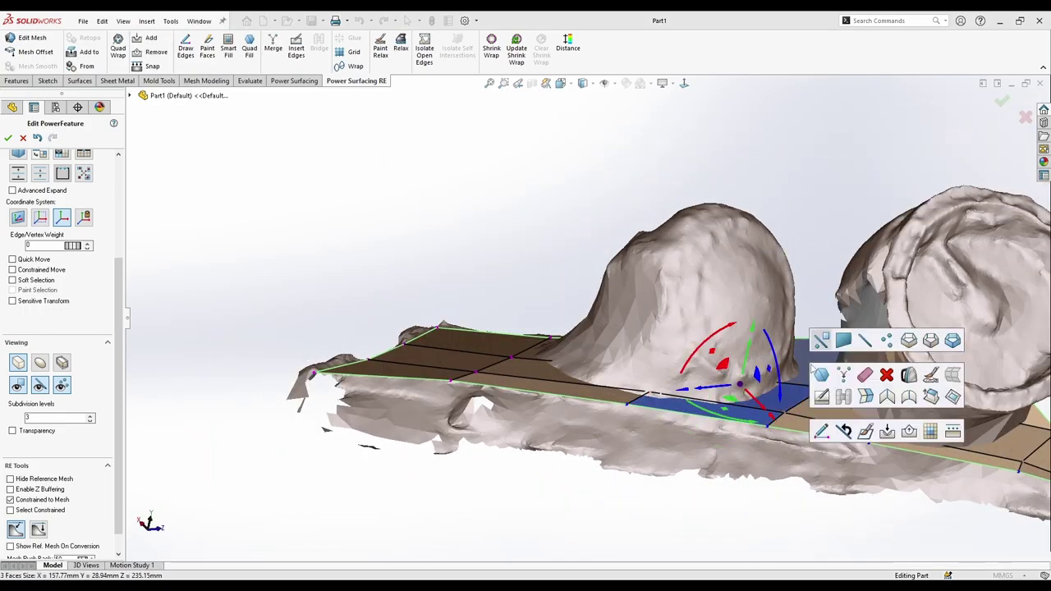
{"action": "left_click", "coordinate": [887, 435]}
Select the base faces around the larger pod's pointed end and constrain them to the scan mesh.
{"action": "middle_click_drag", "start_coordinate": [953, 443], "coordinate": [901, 450]}
{"action": "scroll", "coordinate": [901, 451], "scroll_direction": "down", "scroll_amount": 2}
{"action": "left_click", "coordinate": [932, 337]}
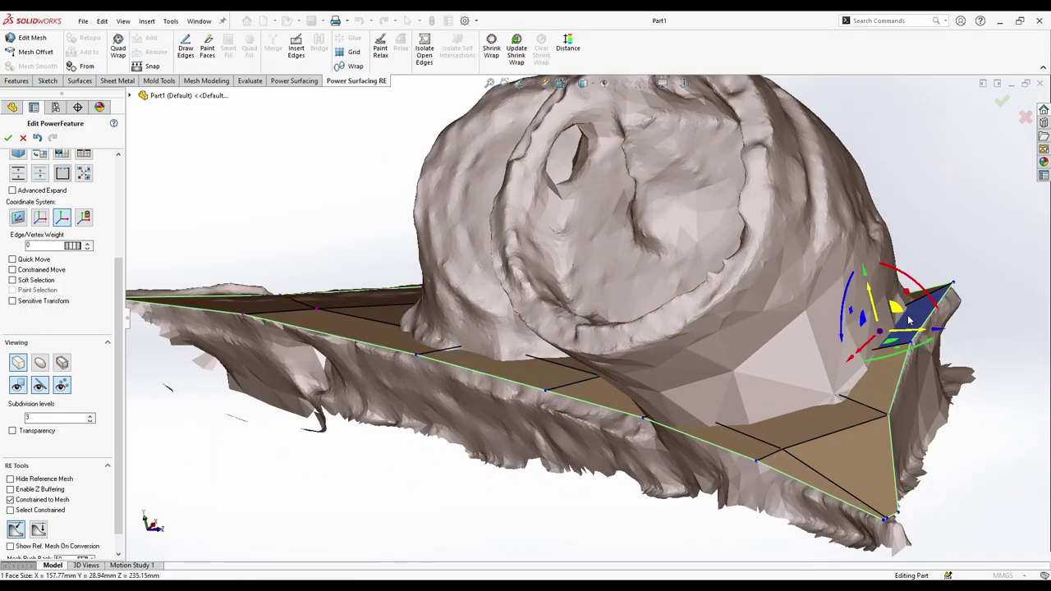
{"action": "left_click", "coordinate": [871, 468], "text": "ctrl"}
{"action": "left_click", "coordinate": [814, 472], "text": "ctrl"}
{"action": "middle_click_drag", "start_coordinate": [821, 468], "coordinate": [612, 331]}
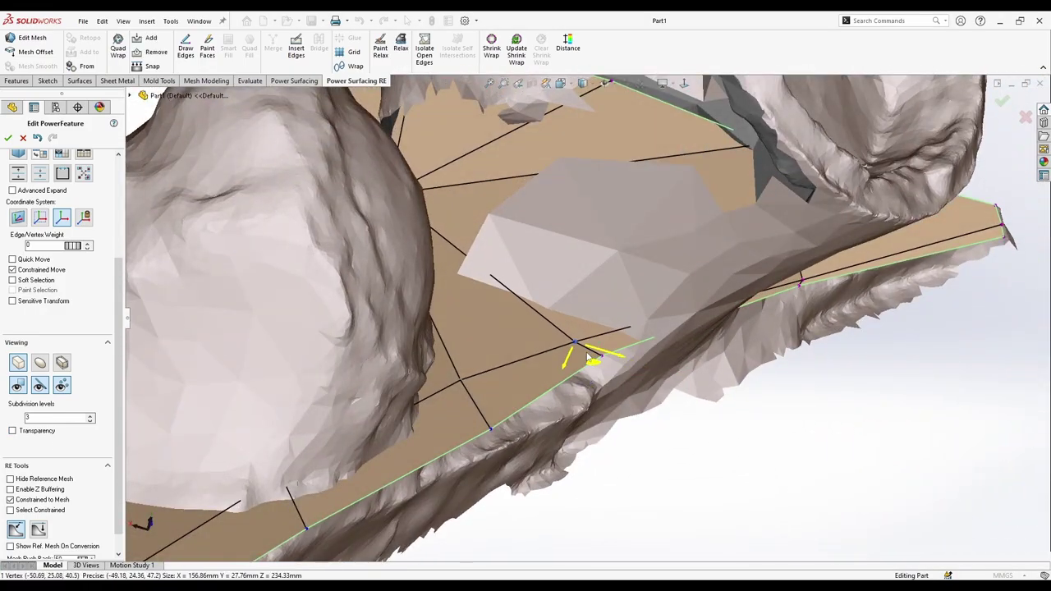
Reposition the inner cage vertices between the two pods with Constrained Move enabled.
{"action": "middle_click_drag", "start_coordinate": [655, 466], "coordinate": [606, 434]}
{"action": "left_click", "coordinate": [474, 247]}
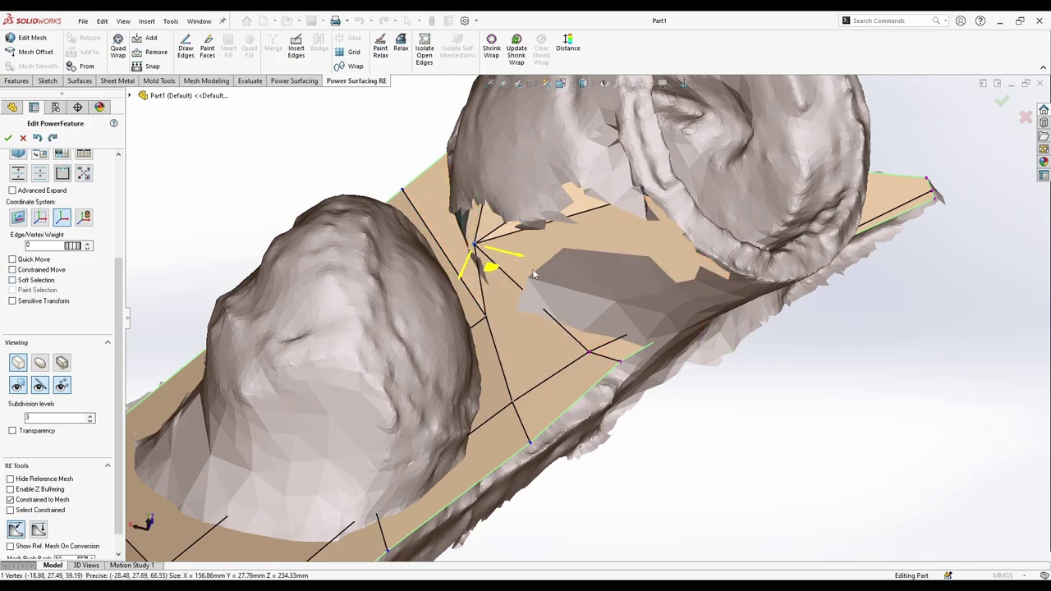
{"action": "middle_click_drag", "start_coordinate": [534, 275], "coordinate": [821, 400]}
{"action": "left_click", "coordinate": [534, 328]}
{"action": "left_click", "coordinate": [449, 258], "text": "ctrl"}
Adjust the boundary vertices at the base's flat end against the scan in the smooth surface display.
{"action": "middle_click_drag", "start_coordinate": [634, 365], "coordinate": [547, 369]}
{"action": "left_click", "coordinate": [762, 234]}
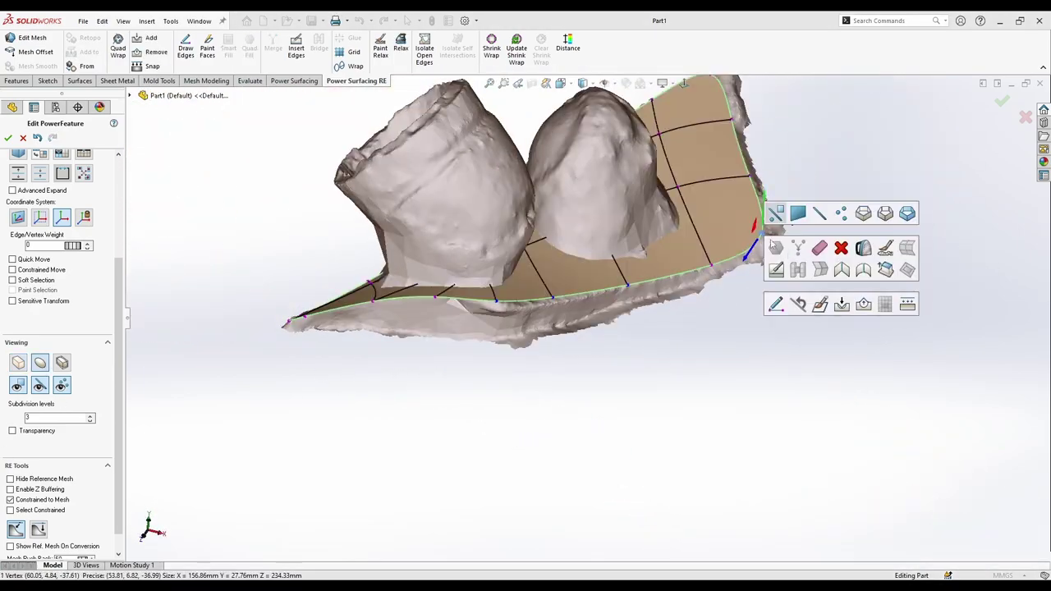
{"action": "middle_click_drag", "start_coordinate": [763, 234], "coordinate": [651, 177]}
{"action": "middle_click_drag", "start_coordinate": [309, 461], "coordinate": [455, 383]}
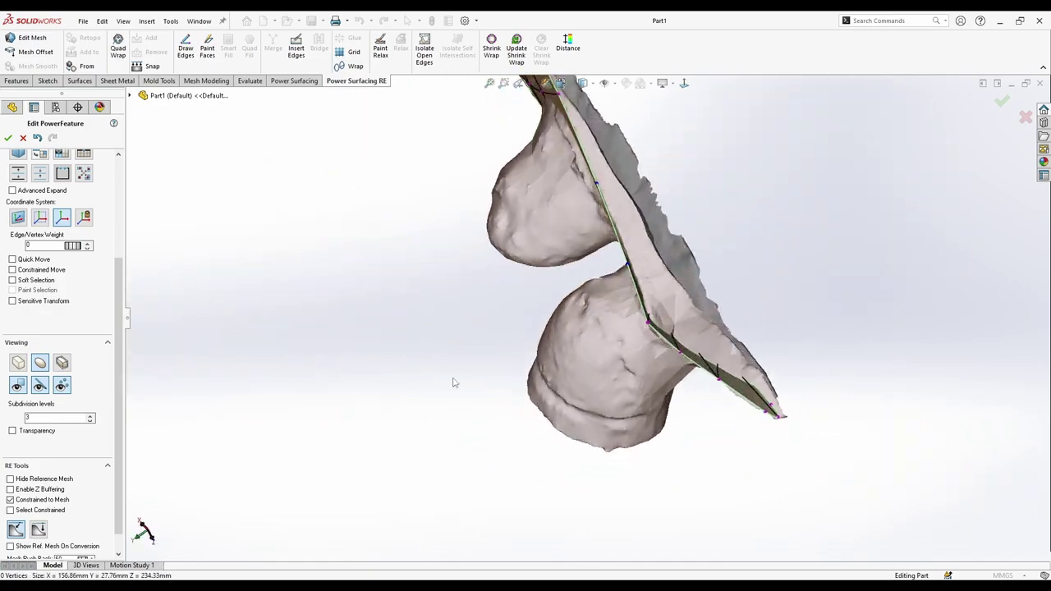
{"action": "scroll", "coordinate": [612, 246], "scroll_direction": "down", "scroll_amount": 5}
{"action": "left_click", "coordinate": [616, 254]}
{"action": "left_click", "coordinate": [795, 289]}
{"action": "middle_click_drag", "start_coordinate": [795, 289], "coordinate": [765, 64]}
{"action": "scroll", "coordinate": [744, 246], "scroll_direction": "up", "scroll_amount": 5}
Enable Z Buffering and adjust the boundary vertices around the larger pod to follow the scan's edge.
{"action": "middle_click_drag", "start_coordinate": [743, 246], "coordinate": [674, 306]}
{"action": "scroll", "coordinate": [700, 328], "scroll_direction": "down", "scroll_amount": 5}
{"action": "left_click", "coordinate": [542, 287]}
{"action": "left_click_drag", "start_coordinate": [555, 323], "coordinate": [557, 325]}
{"action": "middle_click_drag", "start_coordinate": [831, 353], "coordinate": [610, 526]}
{"action": "left_click", "coordinate": [686, 245]}
{"action": "middle_click_drag", "start_coordinate": [696, 280], "coordinate": [509, 263]}
{"action": "scroll", "coordinate": [164, 193], "scroll_direction": "down", "scroll_amount": 5}
Raise the weight of the boundary vertices at the base's pointed end to sharpen the corner.
{"action": "left_click", "coordinate": [181, 185]}
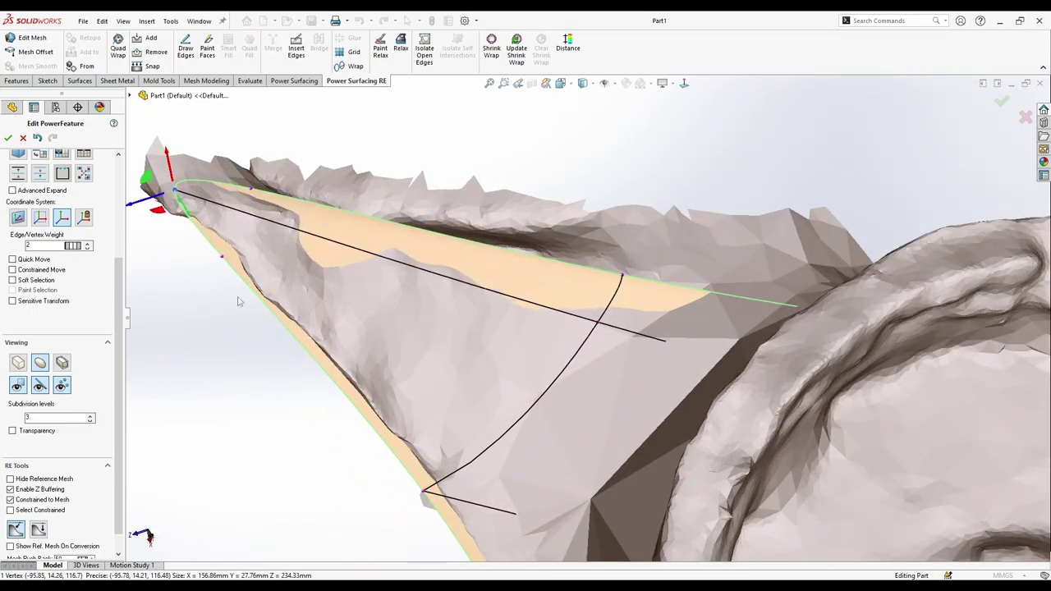
{"action": "middle_click_drag", "start_coordinate": [238, 302], "coordinate": [378, 284]}
{"action": "left_click", "coordinate": [419, 209]}
{"action": "middle_click_drag", "start_coordinate": [460, 247], "coordinate": [521, 474]}
{"action": "scroll", "coordinate": [328, 316], "scroll_direction": "down", "scroll_amount": 4}
{"action": "middle_click_drag", "start_coordinate": [361, 353], "coordinate": [329, 345]}
{"action": "left_click", "coordinate": [476, 317]}
{"action": "right_click", "coordinate": [470, 332]}
{"action": "left_click", "coordinate": [544, 383]}
Sharpen the next boundary vertices along the edge beside the larger pod.
{"action": "middle_click_drag", "start_coordinate": [549, 439], "coordinate": [603, 415]}
{"action": "left_click", "coordinate": [544, 158]}
{"action": "left_click", "coordinate": [671, 347]}
{"action": "mouse_move", "coordinate": [671, 347]}
{"action": "middle_mouse_down"}
{"action": "mouse_move", "coordinate": [667, 368]}
{"action": "mouse_move", "coordinate": [672, 352]}
{"action": "middle_mouse_up"}
{"action": "left_click", "coordinate": [536, 159]}
{"action": "right_click", "coordinate": [688, 312]}
{"action": "left_click", "coordinate": [767, 361]}
{"action": "middle_click_drag", "start_coordinate": [768, 394], "coordinate": [683, 319]}
{"action": "scroll", "coordinate": [501, 193], "scroll_direction": "down", "scroll_amount": 4}
Set the weight of the boundary vertex at the bend beside the larger pod to 100.
{"action": "left_click", "coordinate": [509, 154]}
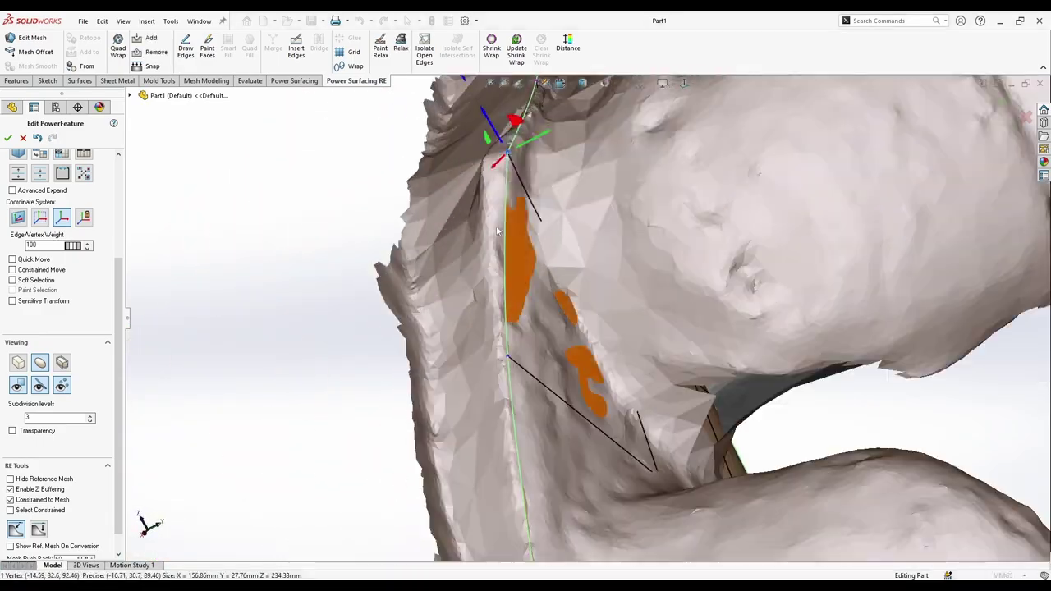
{"action": "scroll", "coordinate": [496, 231], "scroll_direction": "up", "scroll_amount": 5}
{"action": "middle_click_drag", "start_coordinate": [497, 230], "coordinate": [331, 378]}
{"action": "scroll", "coordinate": [331, 378], "scroll_direction": "down", "scroll_amount": 3}
{"action": "middle_click_drag", "start_coordinate": [427, 254], "coordinate": [489, 297]}
{"action": "right_click", "coordinate": [471, 374]}
{"action": "left_click", "coordinate": [518, 357]}
{"action": "middle_click_drag", "start_coordinate": [519, 356], "coordinate": [441, 399]}
Hide the reference mesh, display the control cage and raise the inner vertex between the pods by about 5 mm.
{"action": "left_click", "coordinate": [10, 479]}
{"action": "scroll", "coordinate": [622, 301], "scroll_direction": "down", "scroll_amount": 2}
{"action": "right_click", "coordinate": [624, 299]}
{"action": "middle_click_drag", "start_coordinate": [575, 410], "coordinate": [587, 301]}
{"action": "middle_click_drag", "start_coordinate": [422, 349], "coordinate": [435, 343]}
{"action": "left_click", "coordinate": [577, 288]}
{"action": "left_click_drag", "start_coordinate": [577, 264], "coordinate": [578, 254]}
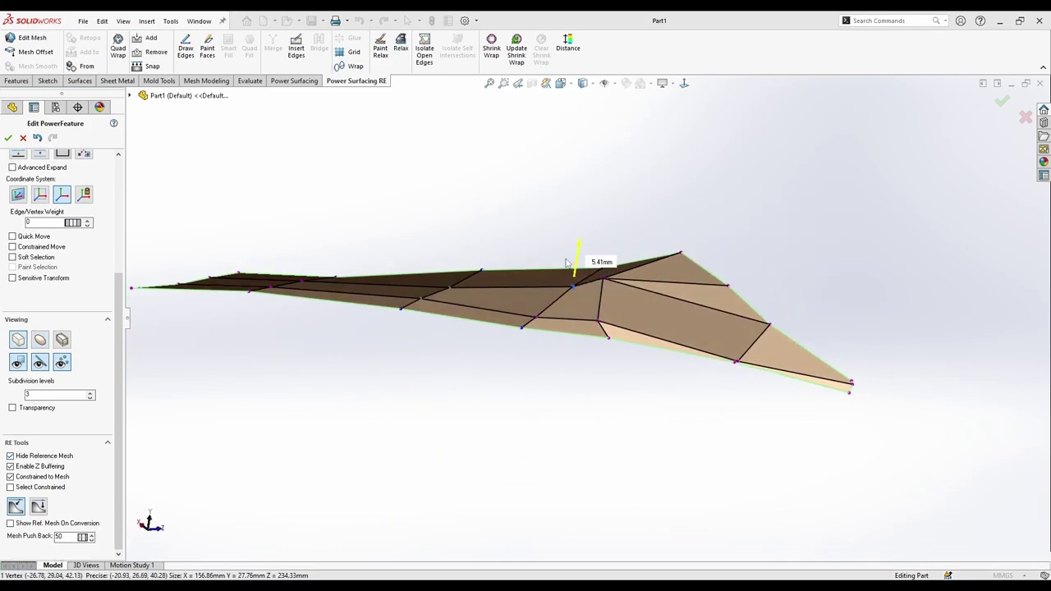
{"action": "middle_click_drag", "start_coordinate": [525, 354], "coordinate": [566, 365]}
Try an edit on the neighbouring inner cage vertex and undo it.
{"action": "right_click", "coordinate": [624, 378]}
{"action": "left_click", "coordinate": [666, 408]}
{"action": "left_click", "coordinate": [405, 290]}
{"action": "right_click", "coordinate": [486, 301]}
{"action": "left_click", "coordinate": [504, 311]}
{"action": "key", "text": "ctrl+z"}
Shift the inner cage vertex between the pods and toggle the reference mesh to compare the fit.
{"action": "middle_click_drag", "start_coordinate": [493, 361], "coordinate": [332, 374]}
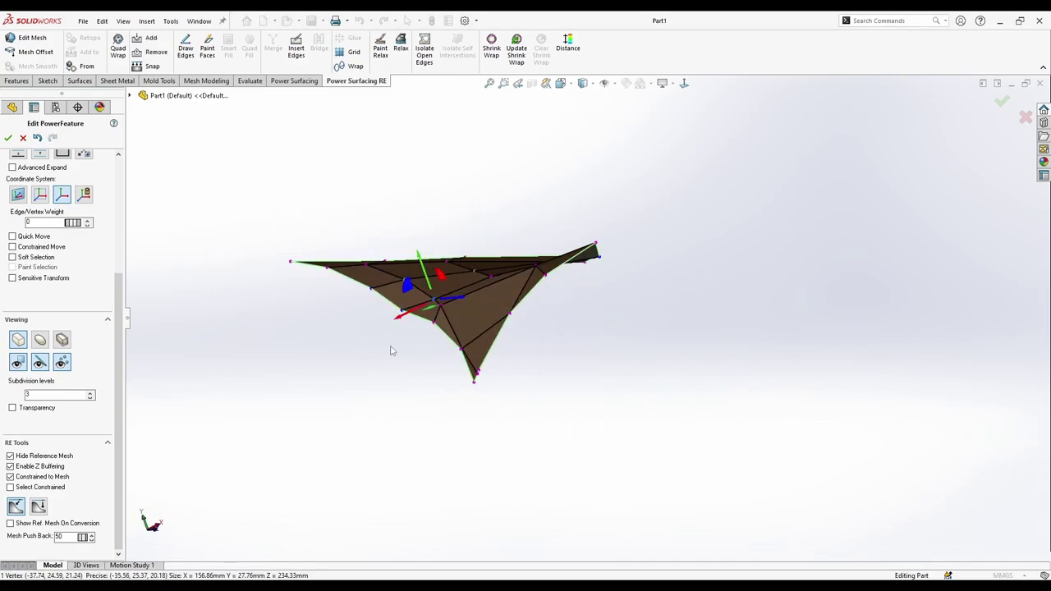
{"action": "scroll", "coordinate": [370, 287], "scroll_direction": "down", "scroll_amount": 4}
{"action": "left_click", "coordinate": [454, 289]}
{"action": "left_click_drag", "start_coordinate": [456, 281], "coordinate": [470, 278]}
{"action": "middle_click_drag", "start_coordinate": [526, 362], "coordinate": [565, 460]}
{"action": "left_click", "coordinate": [11, 456]}
{"action": "left_click", "coordinate": [11, 456]}
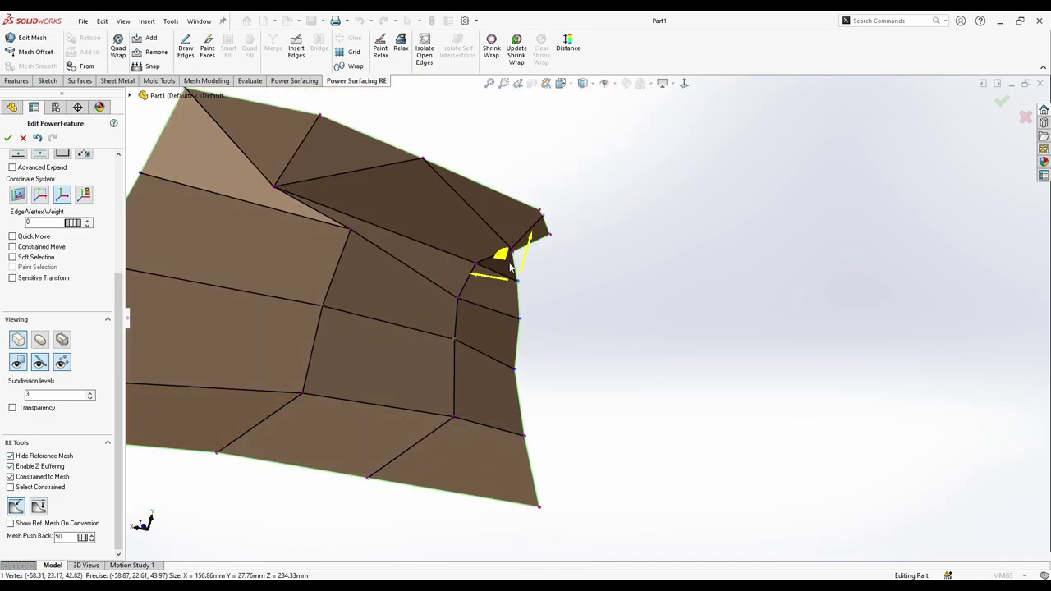
Move the inner vertices near the long edge beside the larger pod to even out the surrounding cage faces.
{"action": "middle_click_drag", "start_coordinate": [518, 271], "coordinate": [540, 277]}
{"action": "mouse_move", "coordinate": [454, 301]}
{"action": "middle_mouse_down"}
{"action": "mouse_move", "coordinate": [509, 293]}
{"action": "mouse_move", "coordinate": [450, 288]}
{"action": "middle_mouse_up"}
{"action": "left_click_drag", "start_coordinate": [447, 287], "coordinate": [441, 284]}
{"action": "middle_click_drag", "start_coordinate": [441, 284], "coordinate": [501, 300]}
{"action": "left_click", "coordinate": [573, 293]}
{"action": "middle_click_drag", "start_coordinate": [652, 261], "coordinate": [650, 293]}
{"action": "left_click_drag", "start_coordinate": [649, 293], "coordinate": [640, 298]}
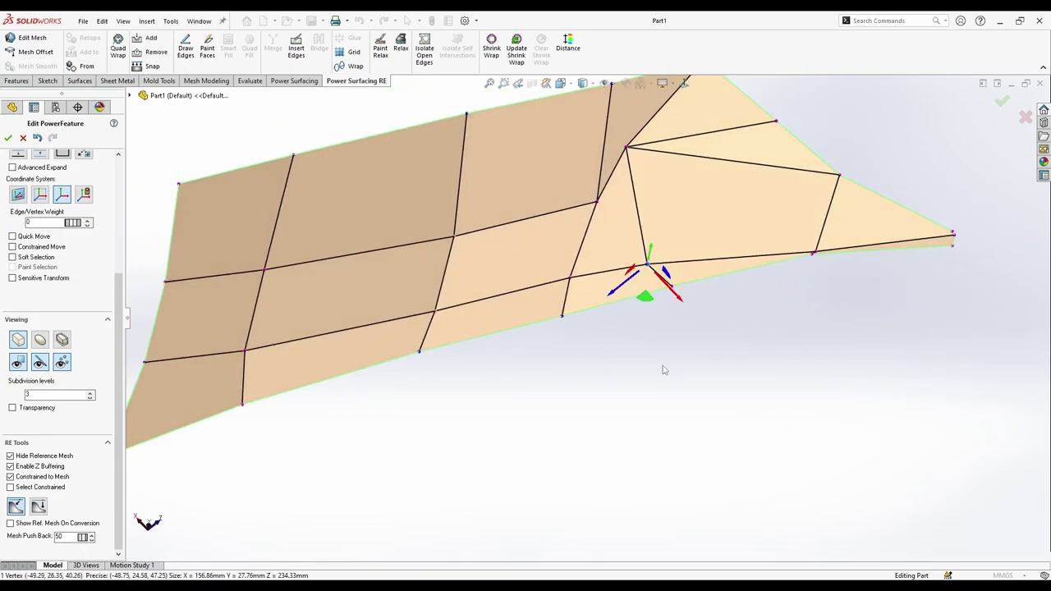
{"action": "middle_click_drag", "start_coordinate": [664, 371], "coordinate": [708, 250]}
{"action": "left_click_drag", "start_coordinate": [657, 271], "coordinate": [662, 262]}
Show the reference mesh and move the inner vertex near the base's pointed end to fit the scan.
{"action": "middle_click_drag", "start_coordinate": [658, 328], "coordinate": [593, 411]}
{"action": "scroll", "coordinate": [829, 247], "scroll_direction": "down", "scroll_amount": 1}
{"action": "left_click", "coordinate": [812, 278]}
{"action": "middle_click_drag", "start_coordinate": [829, 283], "coordinate": [854, 324]}
{"action": "right_click", "coordinate": [859, 331]}
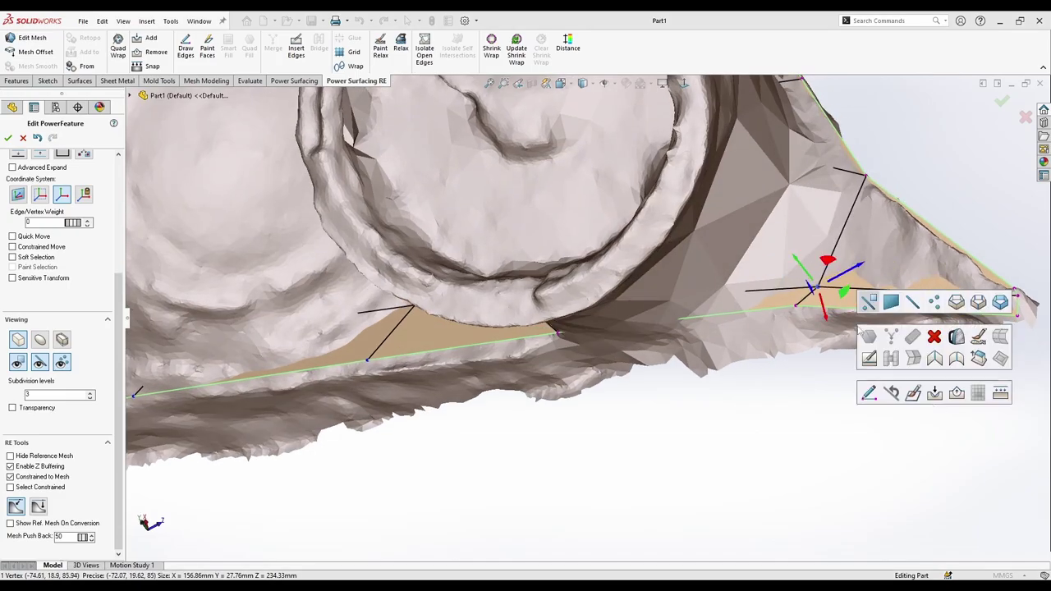
{"action": "left_click_drag", "start_coordinate": [846, 292], "coordinate": [841, 282]}
{"action": "scroll", "coordinate": [883, 384], "scroll_direction": "up", "scroll_amount": 3}
Hide the reference mesh and merge the inner vertex beside the large central face into its neighbouring vertex.
{"action": "middle_click_drag", "start_coordinate": [883, 384], "coordinate": [598, 321]}
{"action": "left_click", "coordinate": [10, 456]}
{"action": "left_click", "coordinate": [572, 415]}
{"action": "left_click", "coordinate": [538, 295]}
{"action": "left_click", "coordinate": [594, 238]}
{"action": "left_click", "coordinate": [704, 276]}
{"action": "left_click", "coordinate": [579, 242]}
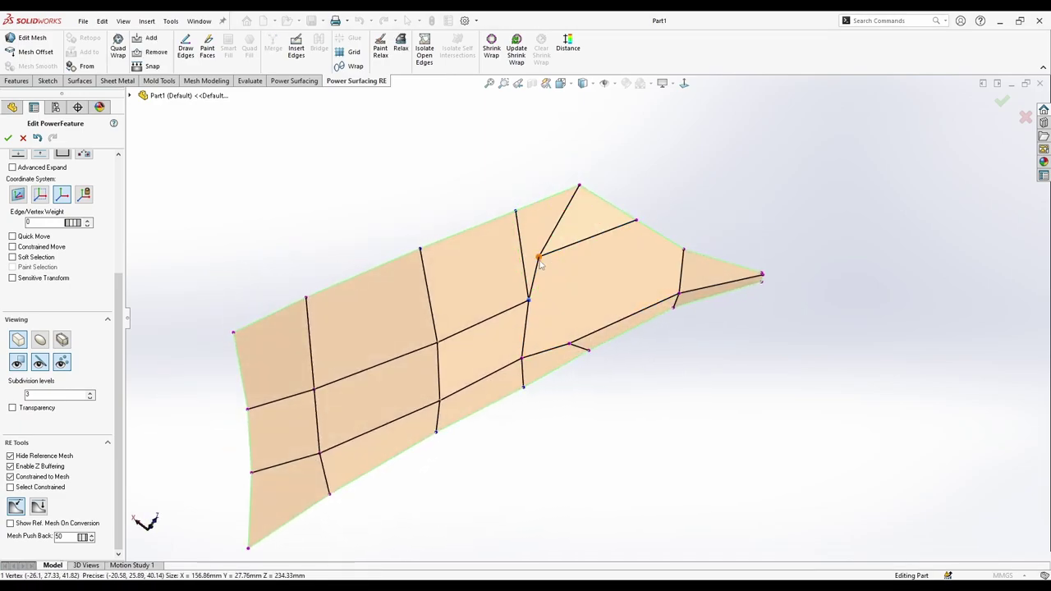
{"action": "left_click_drag", "start_coordinate": [538, 259], "coordinate": [529, 300]}
Try to insert edges across the large face under the larger pod with the mesh constraint on, and undo them.
{"action": "scroll", "coordinate": [690, 356], "scroll_direction": "up", "scroll_amount": 1}
{"action": "middle_click_drag", "start_coordinate": [690, 357], "coordinate": [686, 316]}
{"action": "left_click", "coordinate": [578, 328]}
{"action": "middle_click_drag", "start_coordinate": [575, 370], "coordinate": [613, 395]}
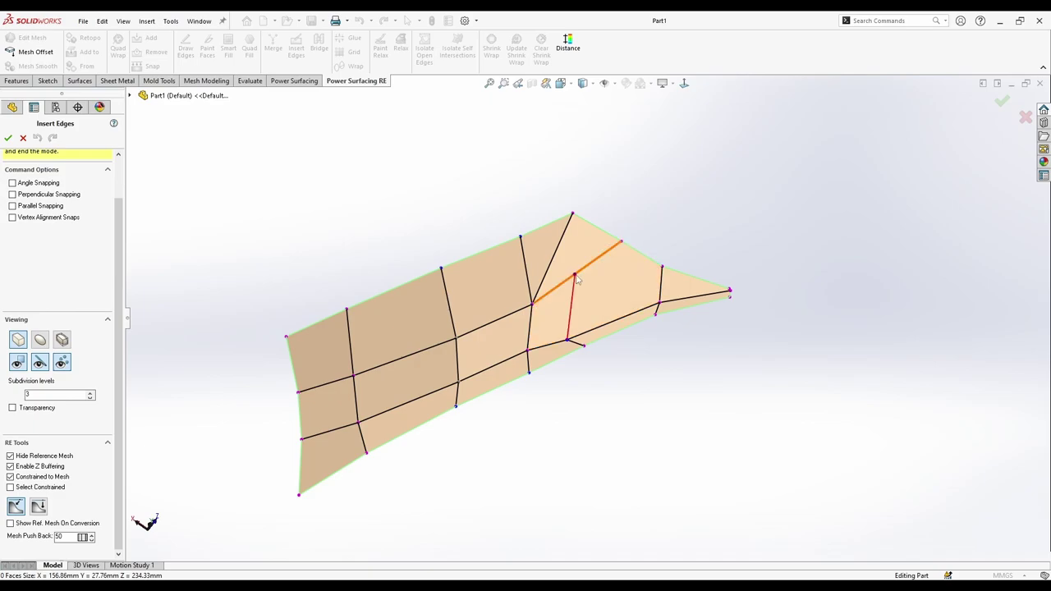
{"action": "key", "text": "Escape"}
{"action": "middle_click_drag", "start_coordinate": [666, 402], "coordinate": [635, 325]}
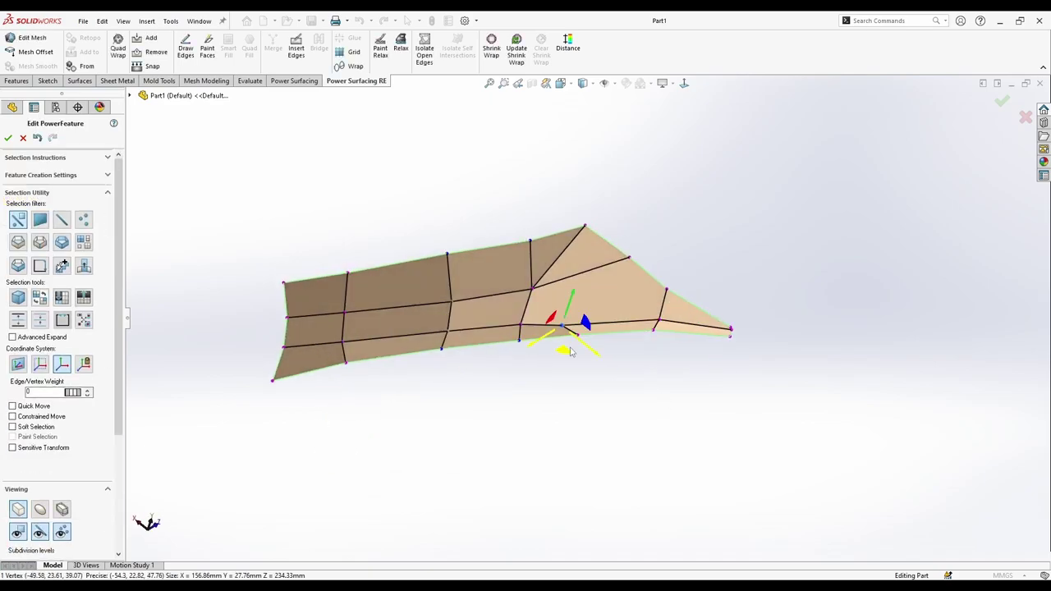
{"action": "left_click", "coordinate": [185, 54]}
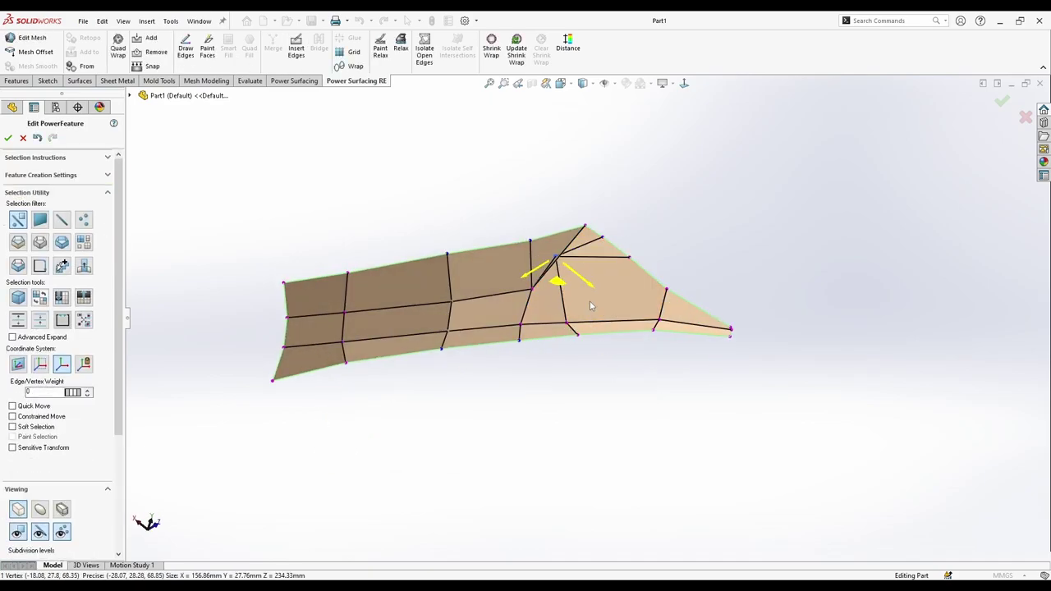
{"action": "key", "text": "ctrl+z"}
{"action": "key", "text": "ctrl+z"}
Turn off Constrained to Mesh and insert edges from the lower inner vertex across the large face to the opposite boundary.
{"action": "left_click", "coordinate": [566, 323]}
{"action": "scroll", "coordinate": [61, 490], "scroll_direction": "down", "scroll_amount": 3}
{"action": "left_click", "coordinate": [11, 500]}
{"action": "left_click", "coordinate": [578, 371]}
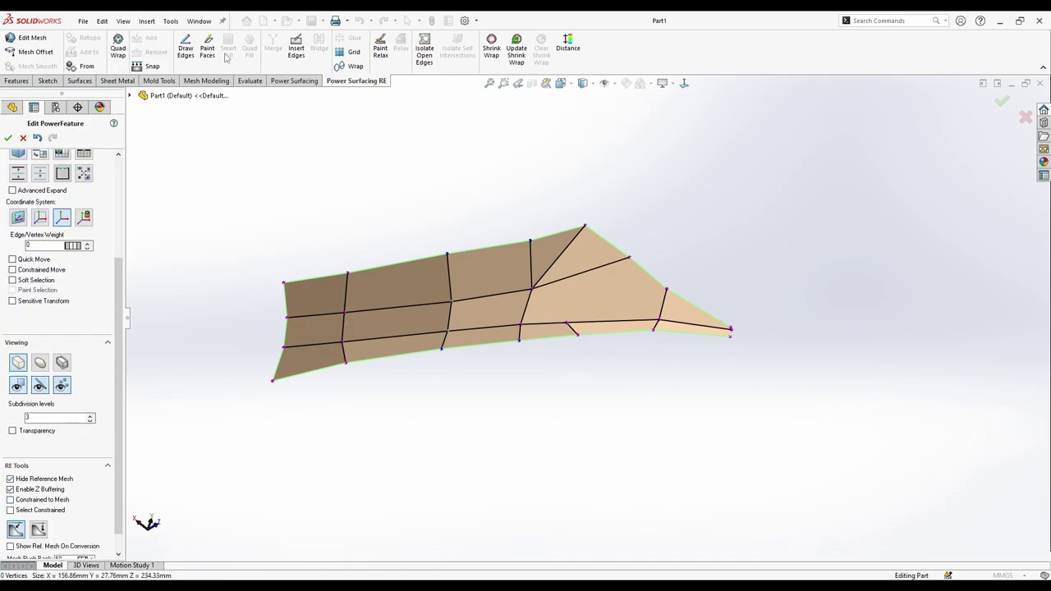
{"action": "left_click", "coordinate": [582, 281]}
{"action": "key", "text": "Escape"}
{"action": "mouse_move", "coordinate": [582, 280]}
{"action": "middle_mouse_down"}
{"action": "mouse_move", "coordinate": [712, 317]}
{"action": "mouse_move", "coordinate": [683, 223]}
{"action": "mouse_move", "coordinate": [586, 299]}
{"action": "middle_mouse_up"}
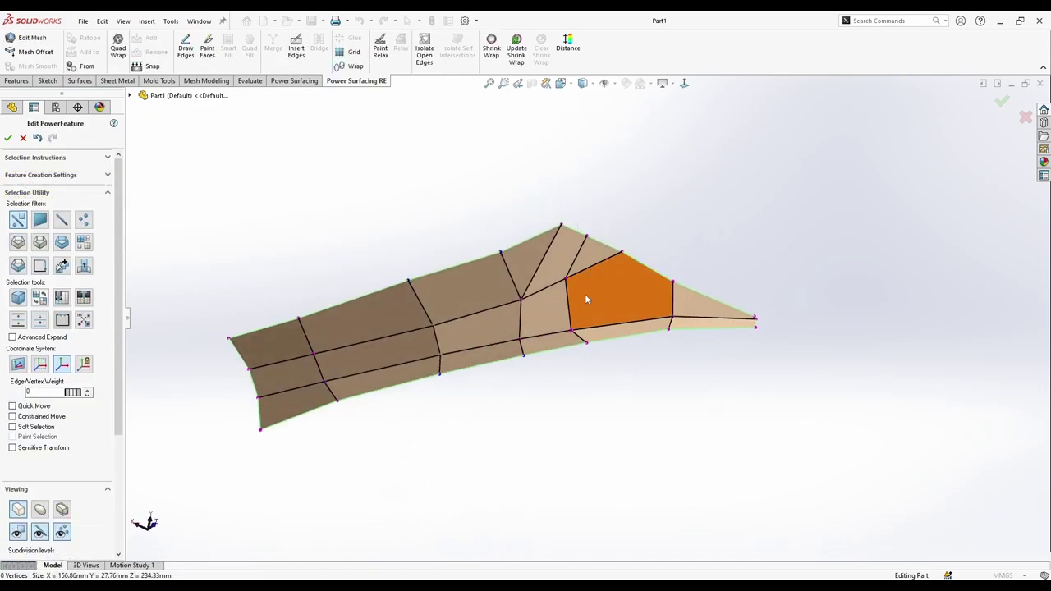
Even out the cage with the Paint Relax brush.
{"action": "left_click", "coordinate": [378, 51]}
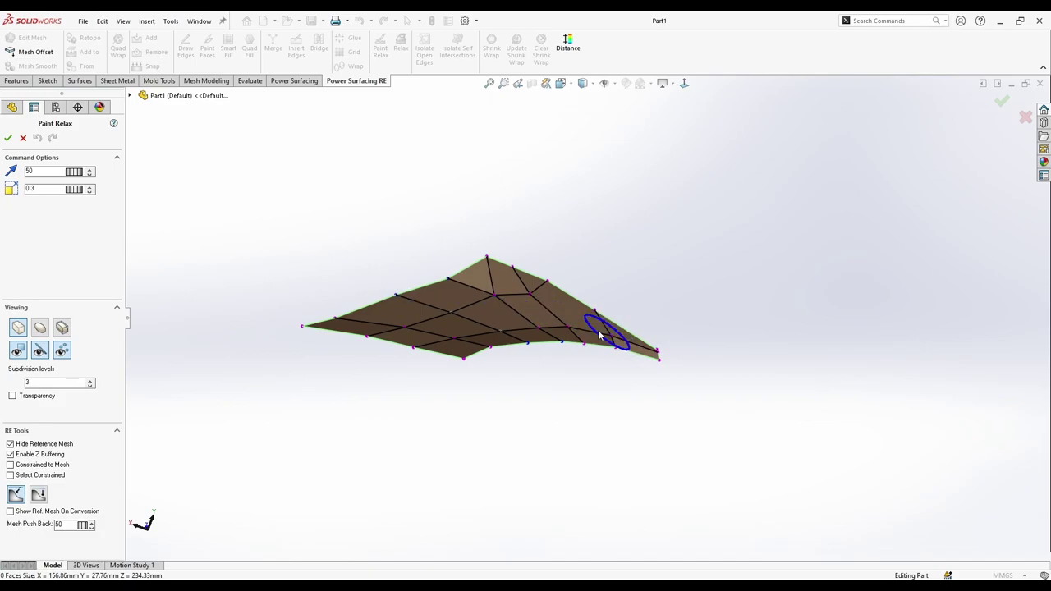
{"action": "mouse_move", "coordinate": [477, 329]}
{"action": "middle_mouse_down"}
{"action": "mouse_move", "coordinate": [685, 467]}
{"action": "mouse_move", "coordinate": [662, 244]}
{"action": "mouse_move", "coordinate": [650, 319]}
{"action": "mouse_move", "coordinate": [780, 340]}
{"action": "mouse_move", "coordinate": [774, 284]}
{"action": "middle_mouse_up"}
{"action": "key", "text": "Escape"}
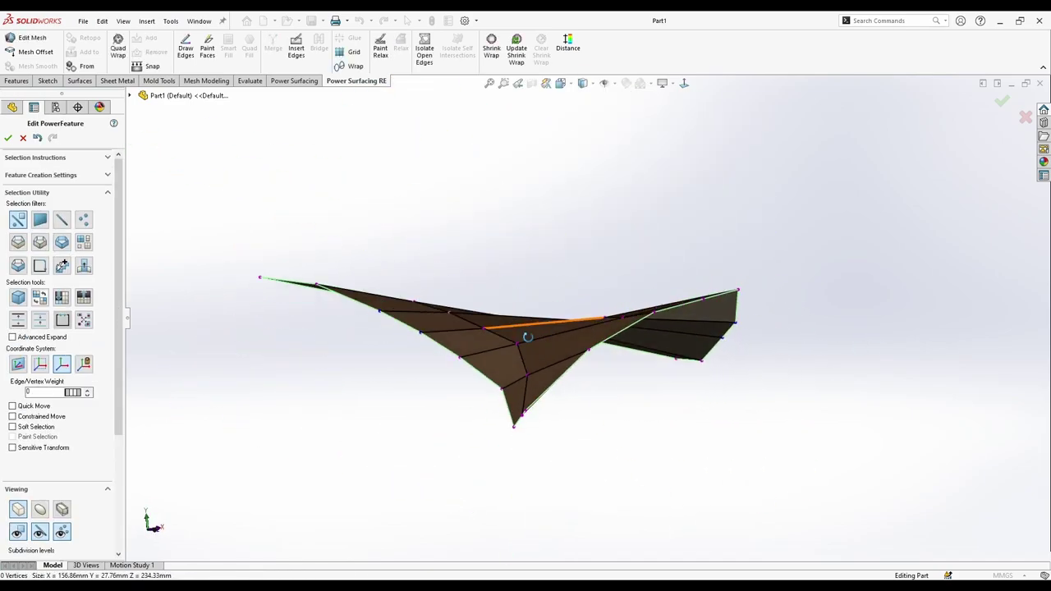
Show the reference mesh and undo the last cage edit.
{"action": "scroll", "coordinate": [92, 402], "scroll_direction": "down", "scroll_amount": 3}
{"action": "left_click", "coordinate": [11, 479]}
{"action": "middle_click_drag", "start_coordinate": [319, 386], "coordinate": [532, 494]}
{"action": "key", "text": "ctrl+z"}
{"action": "scroll", "coordinate": [567, 446], "scroll_direction": "up", "scroll_amount": 5}
{"action": "middle_click_drag", "start_coordinate": [578, 442], "coordinate": [725, 473]}
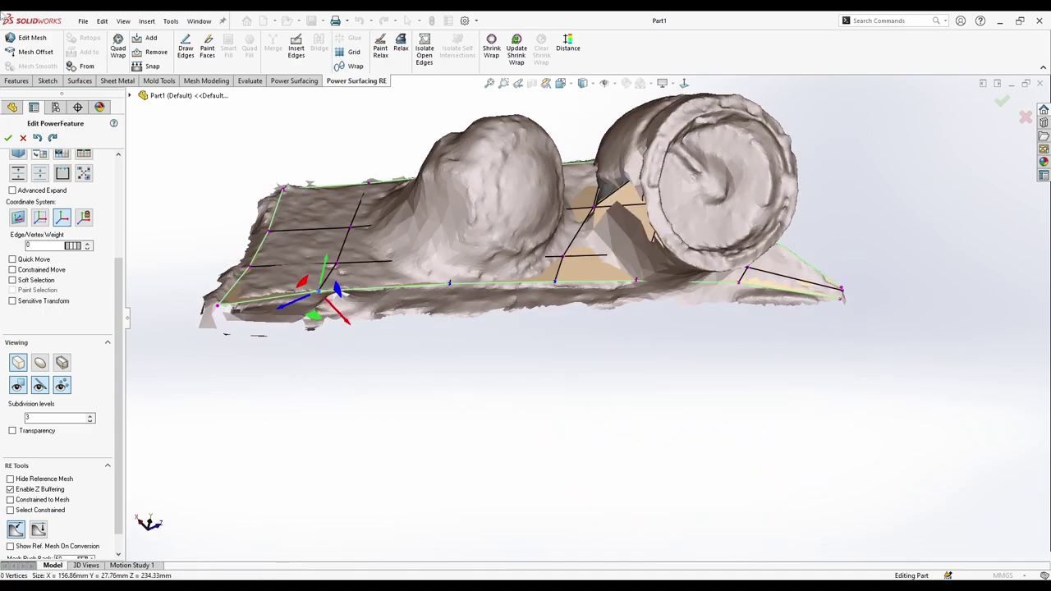
Subdivide the entire base cage once.
{"action": "key", "text": "s"}
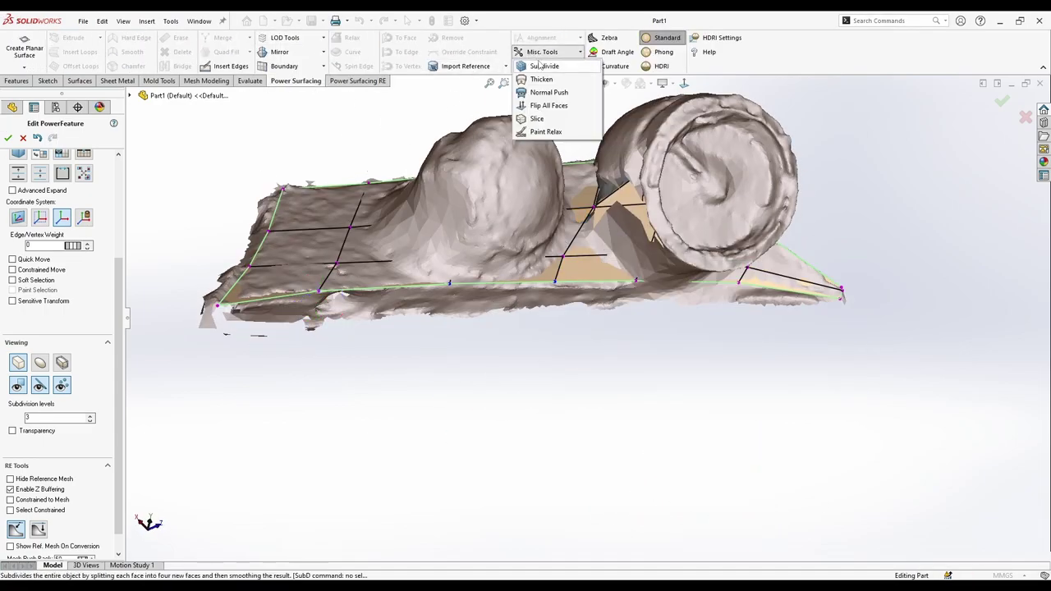
{"action": "left_click", "coordinate": [542, 67]}
{"action": "middle_click_drag", "start_coordinate": [493, 206], "coordinate": [368, 302]}
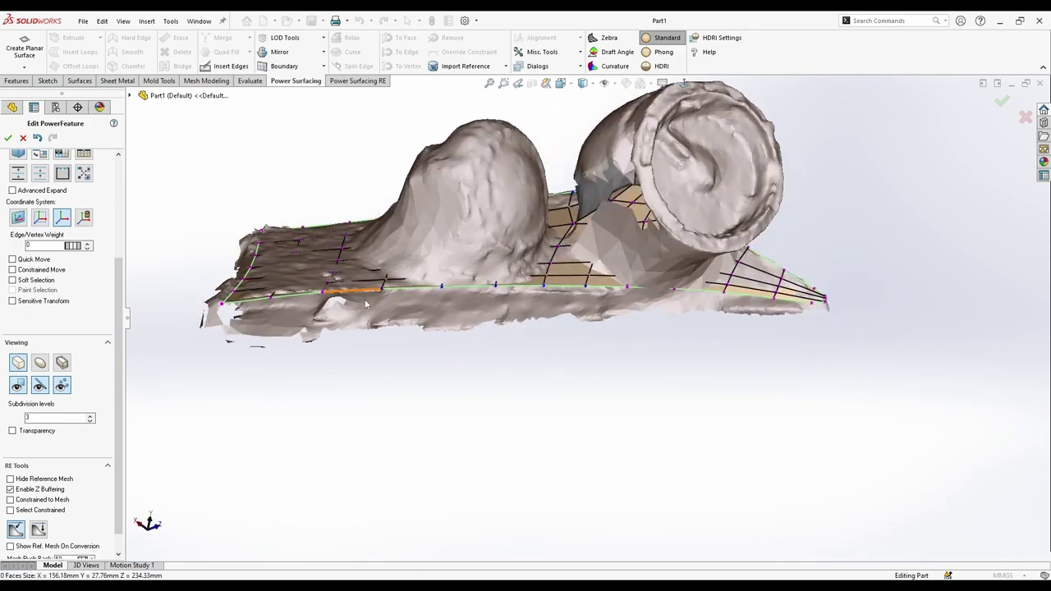
Thicken the subdivided base by about 1 mm.
{"action": "left_click", "coordinate": [542, 52]}
{"action": "left_click", "coordinate": [538, 81]}
{"action": "scroll", "coordinate": [226, 304], "scroll_direction": "down", "scroll_amount": 1}
{"action": "left_click_drag", "start_coordinate": [75, 173], "coordinate": [80, 175]}
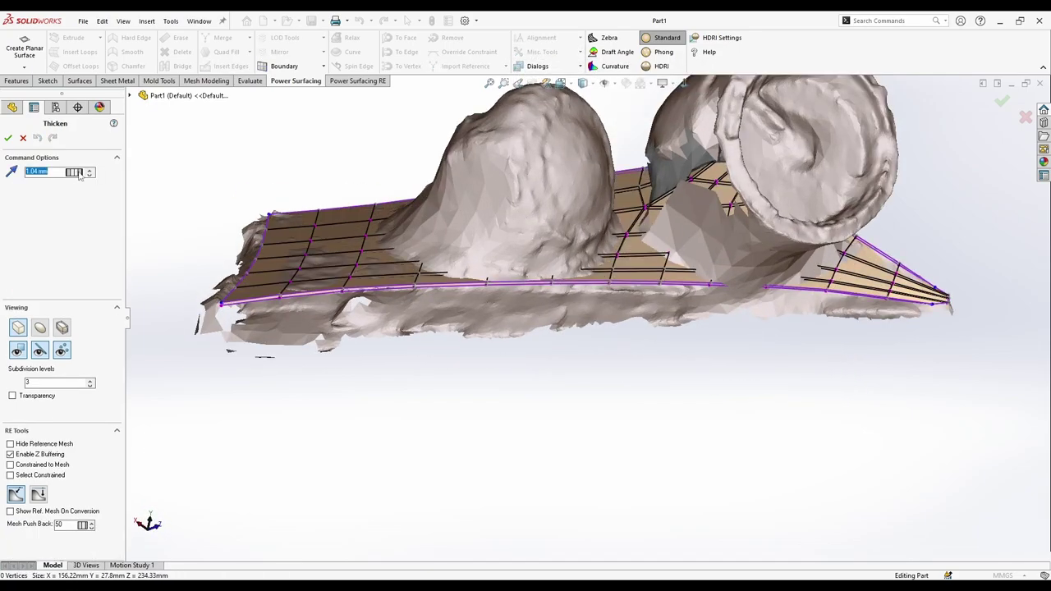
{"action": "left_click", "coordinate": [10, 137]}
{"action": "scroll", "coordinate": [353, 345], "scroll_direction": "up", "scroll_amount": 2}
{"action": "mouse_move", "coordinate": [411, 353]}
{"action": "middle_mouse_down"}
{"action": "mouse_move", "coordinate": [624, 387]}
{"action": "mouse_move", "coordinate": [402, 362]}
{"action": "middle_mouse_up"}
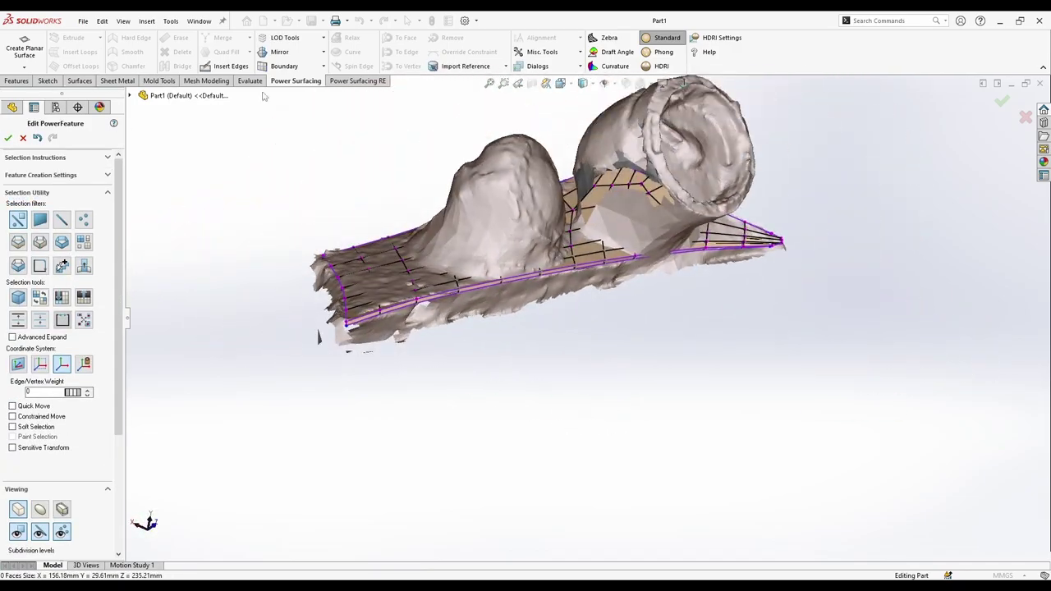
Create a cylinder primitive and place it on its side, clear of the scan beyond the larger pod.
{"action": "left_click", "coordinate": [172, 22]}
{"action": "mouse_move", "coordinate": [271, 48]}
{"action": "left_click", "coordinate": [563, 101]}
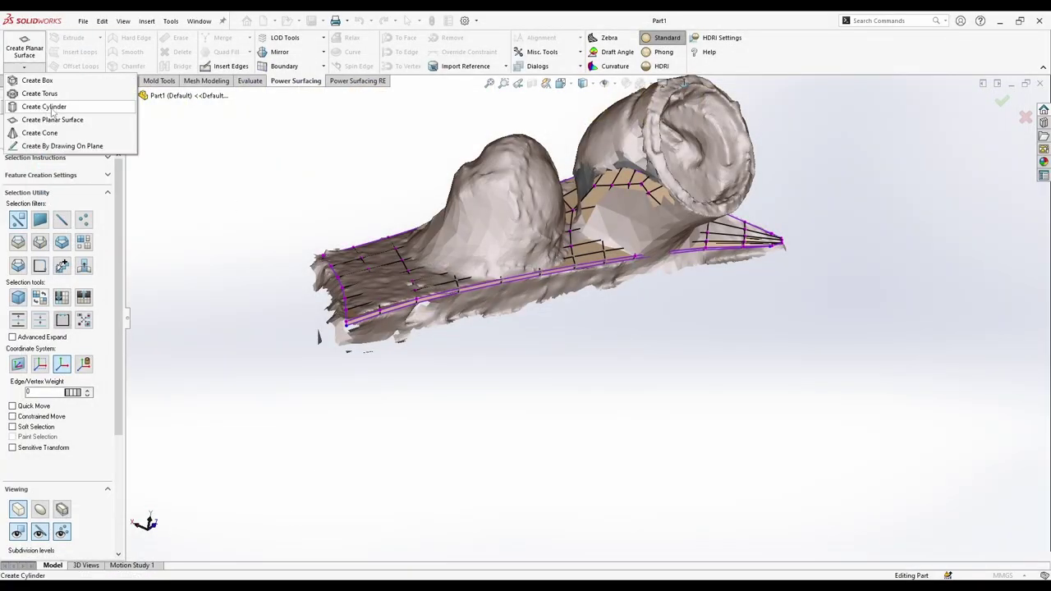
{"action": "left_click", "coordinate": [44, 107]}
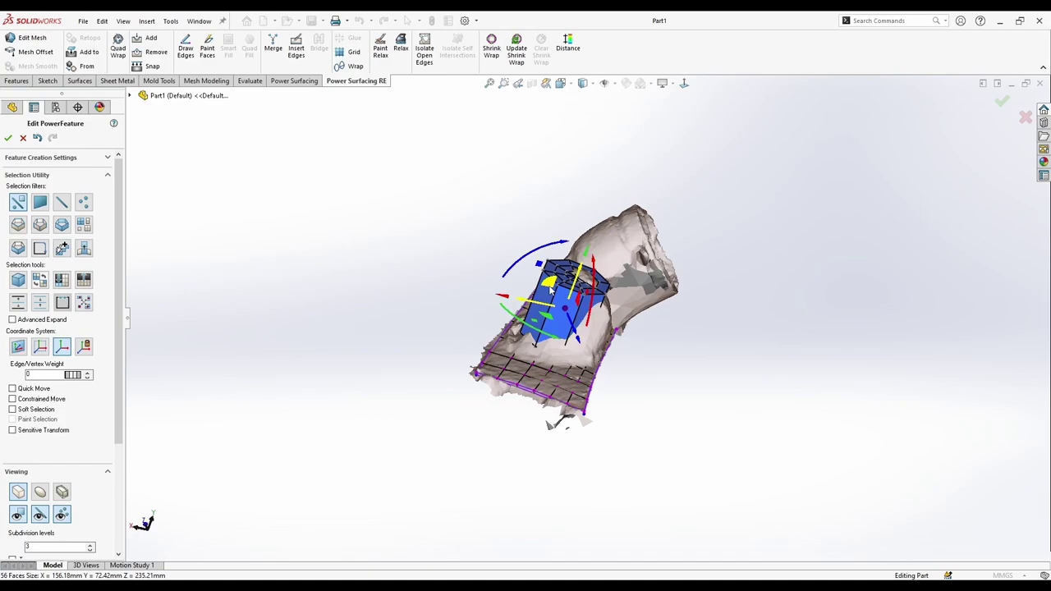
{"action": "middle_click_drag", "start_coordinate": [681, 273], "coordinate": [492, 366]}
{"action": "scroll", "coordinate": [534, 343], "scroll_direction": "up", "scroll_amount": 4}
{"action": "middle_click_drag", "start_coordinate": [550, 493], "coordinate": [775, 282]}
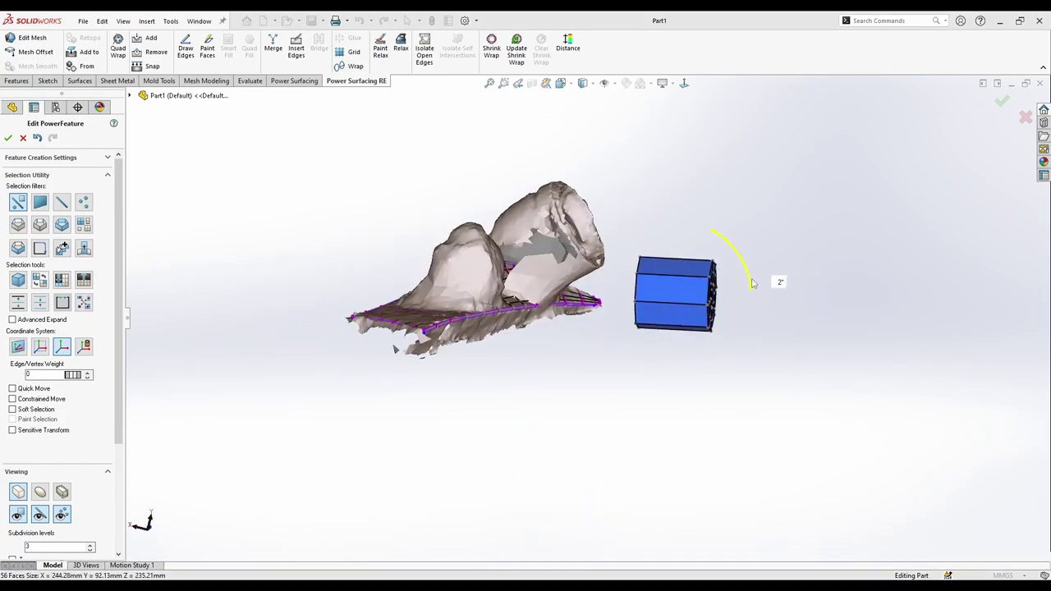
Display the cylinder and base as smooth subdivision surfaces.
{"action": "scroll", "coordinate": [635, 290], "scroll_direction": "down", "scroll_amount": 5}
{"action": "middle_click_drag", "start_coordinate": [635, 291], "coordinate": [676, 301]}
{"action": "right_click", "coordinate": [676, 301]}
{"action": "left_click", "coordinate": [779, 261]}
{"action": "middle_click_drag", "start_coordinate": [779, 271], "coordinate": [715, 306]}
{"action": "scroll", "coordinate": [715, 305], "scroll_direction": "down", "scroll_amount": 3}
{"action": "left_click", "coordinate": [40, 492]}
Select the ring of faces on the cylinder's front cap and push the cap inward to form a recessed face with a raised rim.
{"action": "scroll", "coordinate": [566, 318], "scroll_direction": "up", "scroll_amount": 1}
{"action": "right_click", "coordinate": [699, 304]}
{"action": "left_click", "coordinate": [739, 261]}
{"action": "right_click", "coordinate": [685, 311]}
{"action": "left_click", "coordinate": [834, 267]}
{"action": "left_click", "coordinate": [715, 342]}
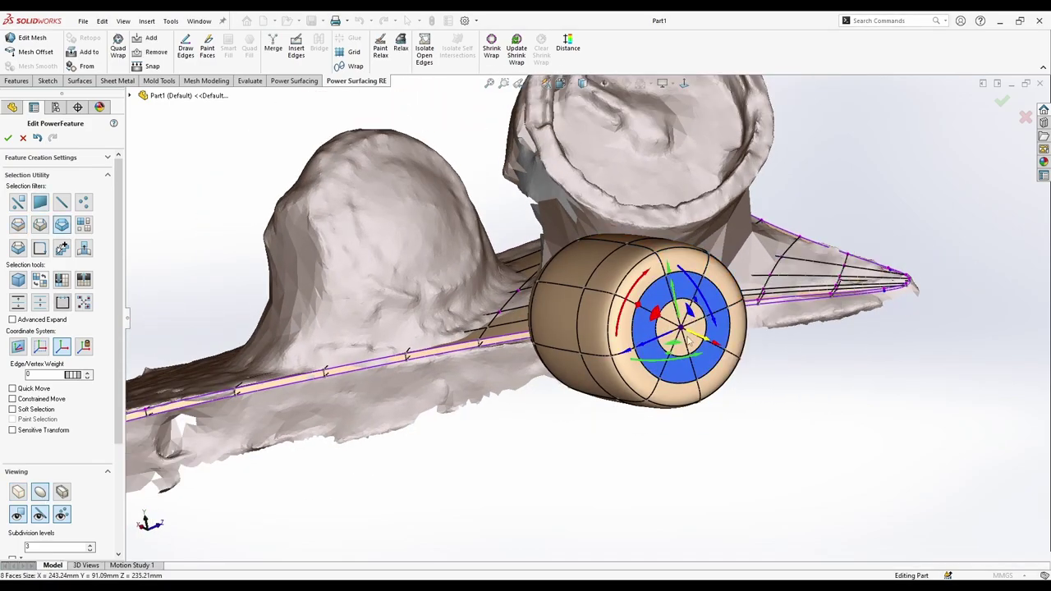
{"action": "left_click", "coordinate": [670, 314]}
{"action": "left_click", "coordinate": [692, 338]}
{"action": "scroll", "coordinate": [682, 325], "scroll_direction": "down", "scroll_amount": 1}
{"action": "left_click_drag", "start_coordinate": [704, 328], "coordinate": [679, 326]}
{"action": "middle_click_drag", "start_coordinate": [679, 329], "coordinate": [631, 318]}
{"action": "scroll", "coordinate": [535, 352], "scroll_direction": "up", "scroll_amount": 3}
Sharpen the edge loops of the cylinder's front rim and scale the inner loop outward by about 1.07.
{"action": "right_click", "coordinate": [517, 382]}
{"action": "left_click", "coordinate": [664, 342]}
{"action": "right_click", "coordinate": [691, 358]}
{"action": "left_click", "coordinate": [795, 316]}
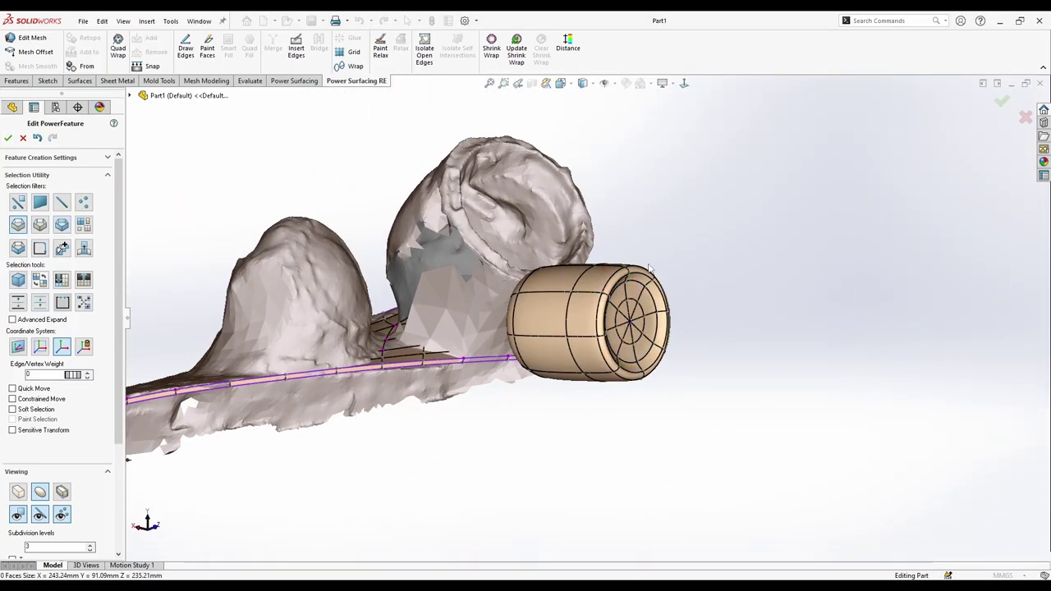
{"action": "scroll", "coordinate": [658, 260], "scroll_direction": "down", "scroll_amount": 2}
{"action": "left_click", "coordinate": [656, 286]}
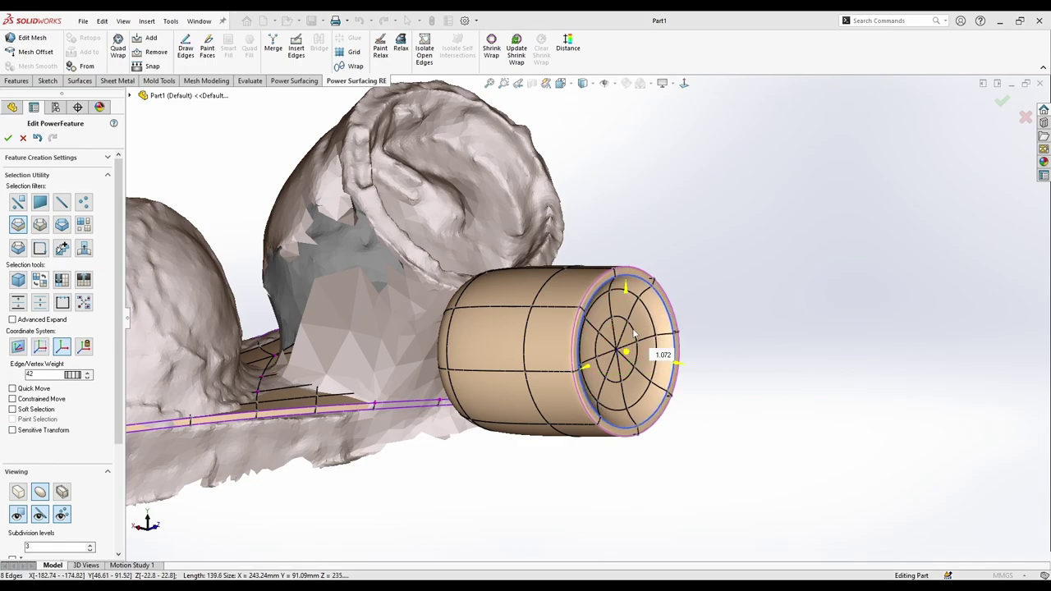
Separate the cylinder's rear cap from its body and shift the open rear edge loop by about 10.6 mm.
{"action": "middle_click_drag", "start_coordinate": [770, 396], "coordinate": [556, 367]}
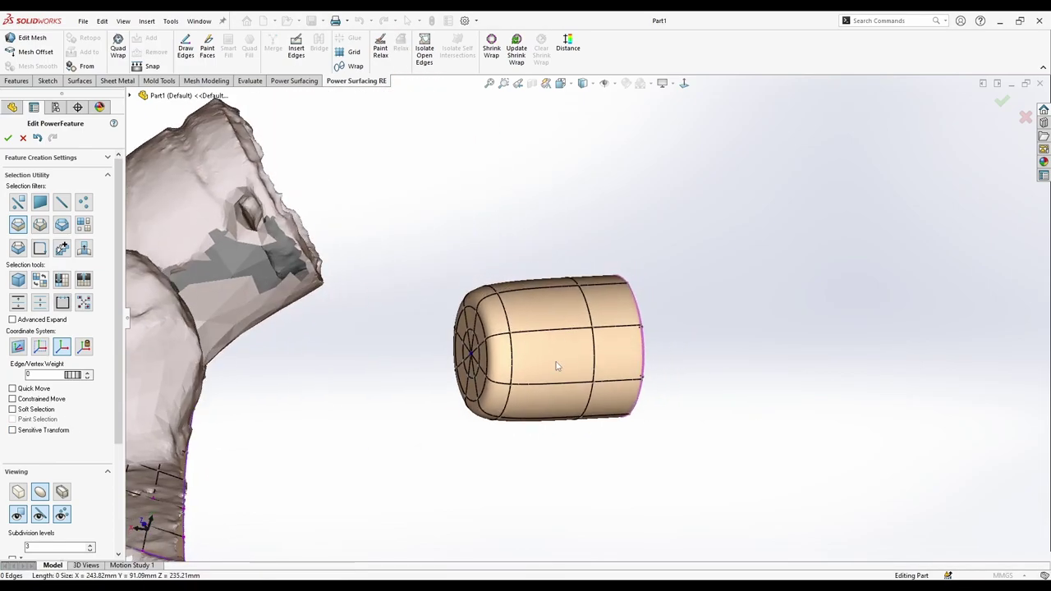
{"action": "left_click", "coordinate": [80, 227]}
{"action": "left_click", "coordinate": [476, 361]}
{"action": "middle_click_drag", "start_coordinate": [488, 392], "coordinate": [466, 353]}
{"action": "left_click", "coordinate": [612, 345]}
{"action": "left_click_drag", "start_coordinate": [556, 338], "coordinate": [524, 360]}
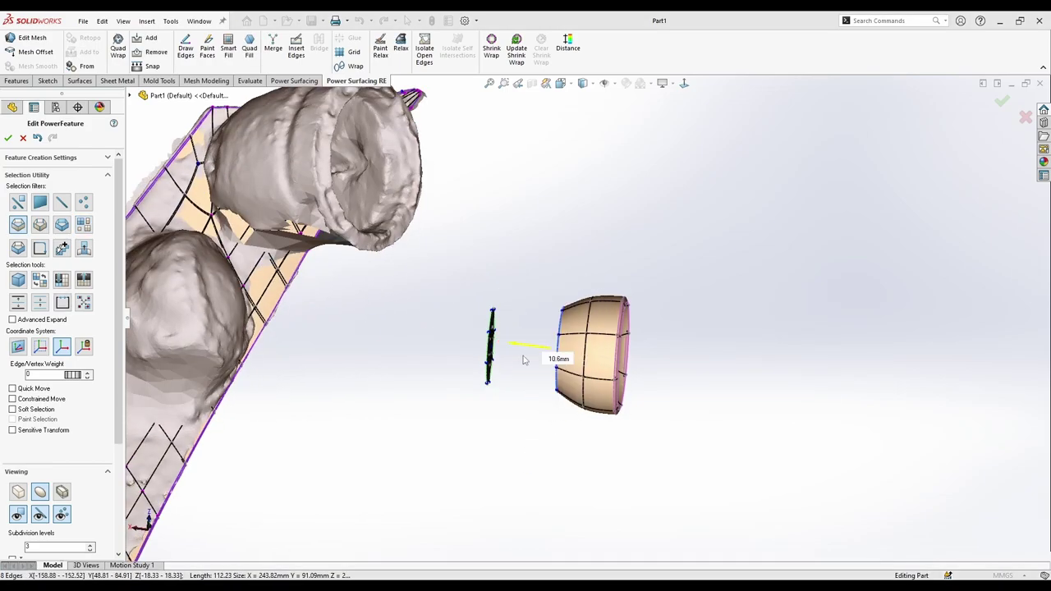
Select the detached rear cap and rotate it until it lies nearly parallel to the base plate.
{"action": "middle_click_drag", "start_coordinate": [511, 353], "coordinate": [493, 327]}
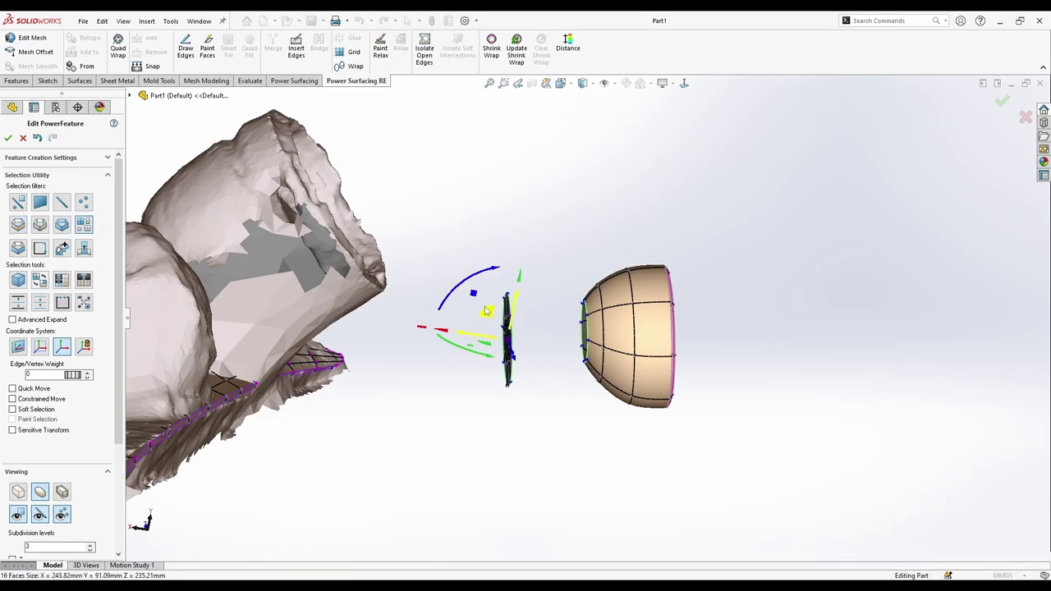
{"action": "left_click_drag", "start_coordinate": [429, 332], "coordinate": [438, 368]}
{"action": "scroll", "coordinate": [493, 353], "scroll_direction": "up", "scroll_amount": 4}
{"action": "middle_click_drag", "start_coordinate": [504, 351], "coordinate": [513, 342]}
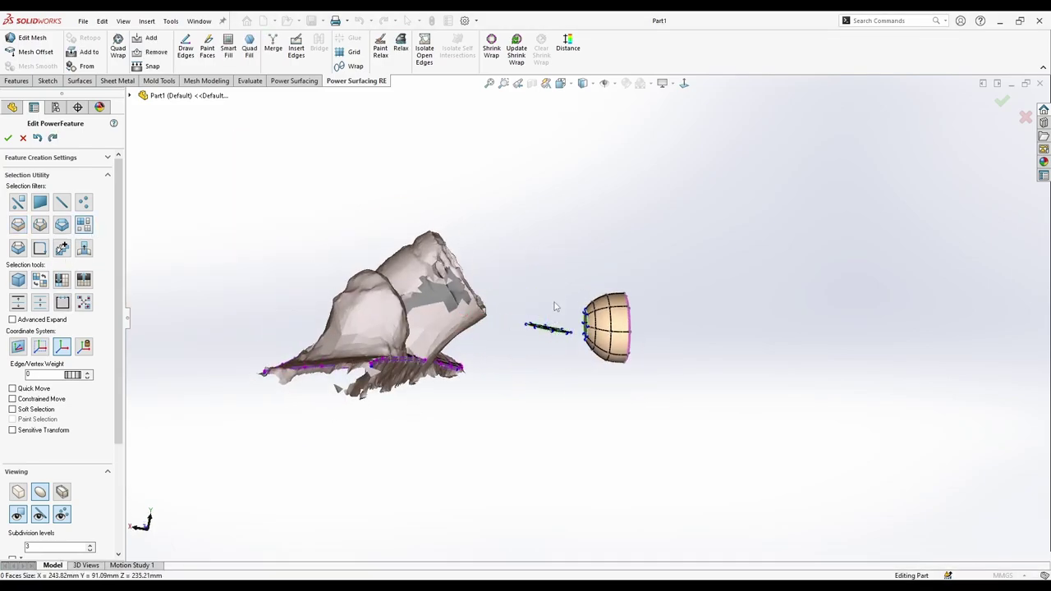
Bridge the open rear edge loop to the tilted cap and scale the loop at the bend by about 1.14.
{"action": "scroll", "coordinate": [565, 328], "scroll_direction": "down", "scroll_amount": 5}
{"action": "left_click", "coordinate": [567, 396]}
{"action": "left_click", "coordinate": [616, 326]}
{"action": "right_click", "coordinate": [554, 435]}
{"action": "left_click", "coordinate": [627, 462]}
{"action": "middle_click_drag", "start_coordinate": [591, 411], "coordinate": [637, 391]}
{"action": "right_click", "coordinate": [608, 378]}
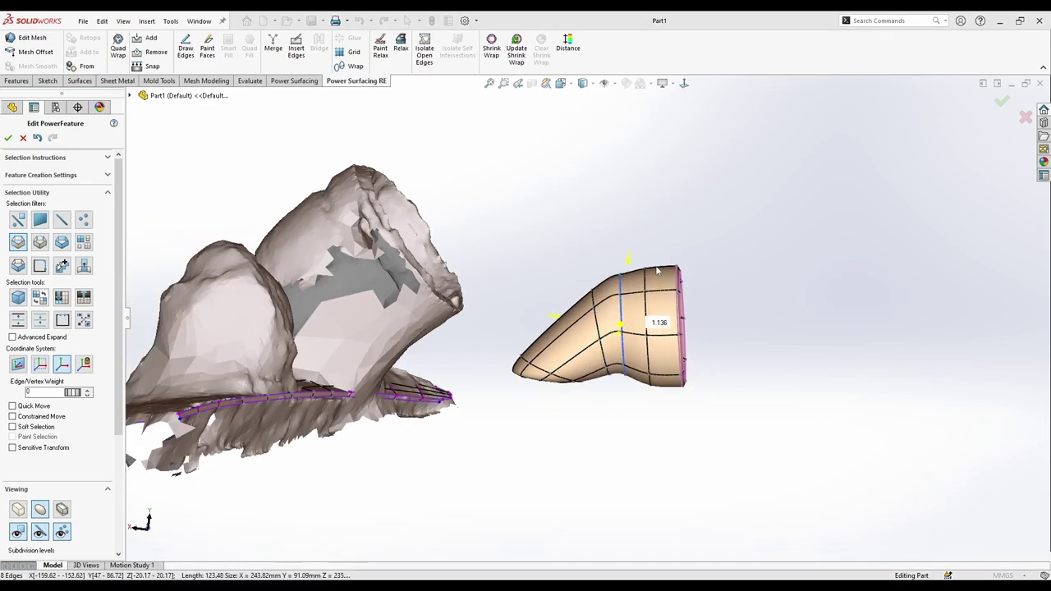
{"action": "key", "text": "Escape"}
Select the whole bent pod and move and rotate it in plan onto the smaller scanned pod.
{"action": "middle_click_drag", "start_coordinate": [657, 271], "coordinate": [648, 448]}
{"action": "left_click", "coordinate": [84, 242]}
{"action": "middle_click_drag", "start_coordinate": [633, 337], "coordinate": [603, 493]}
{"action": "left_click", "coordinate": [612, 332]}
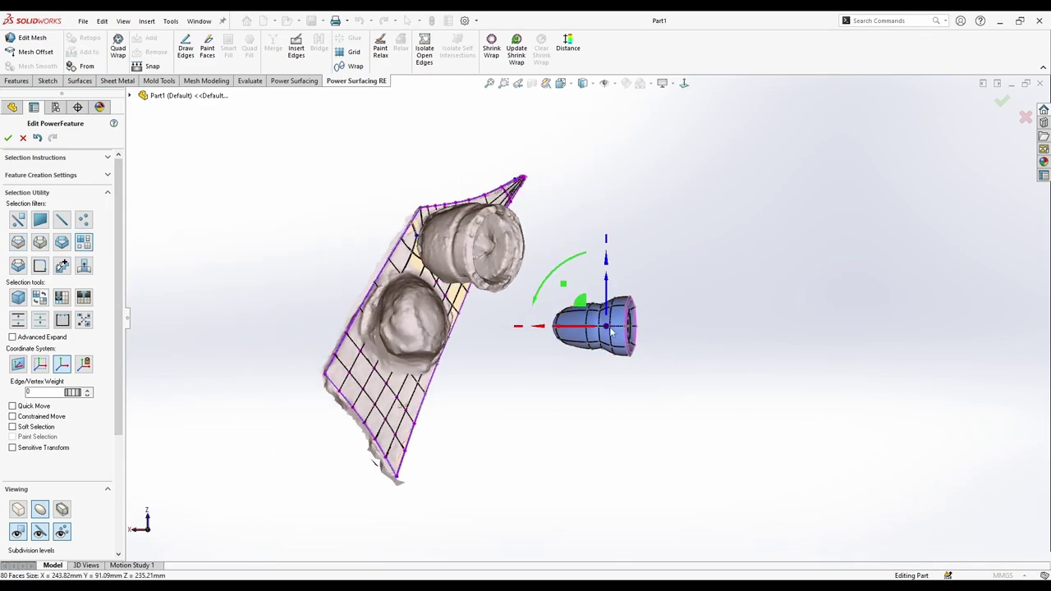
{"action": "left_click_drag", "start_coordinate": [363, 358], "coordinate": [361, 358]}
{"action": "scroll", "coordinate": [371, 338], "scroll_direction": "down", "scroll_amount": 3}
{"action": "left_click_drag", "start_coordinate": [342, 285], "coordinate": [337, 308]}
{"action": "left_click_drag", "start_coordinate": [374, 322], "coordinate": [394, 324]}
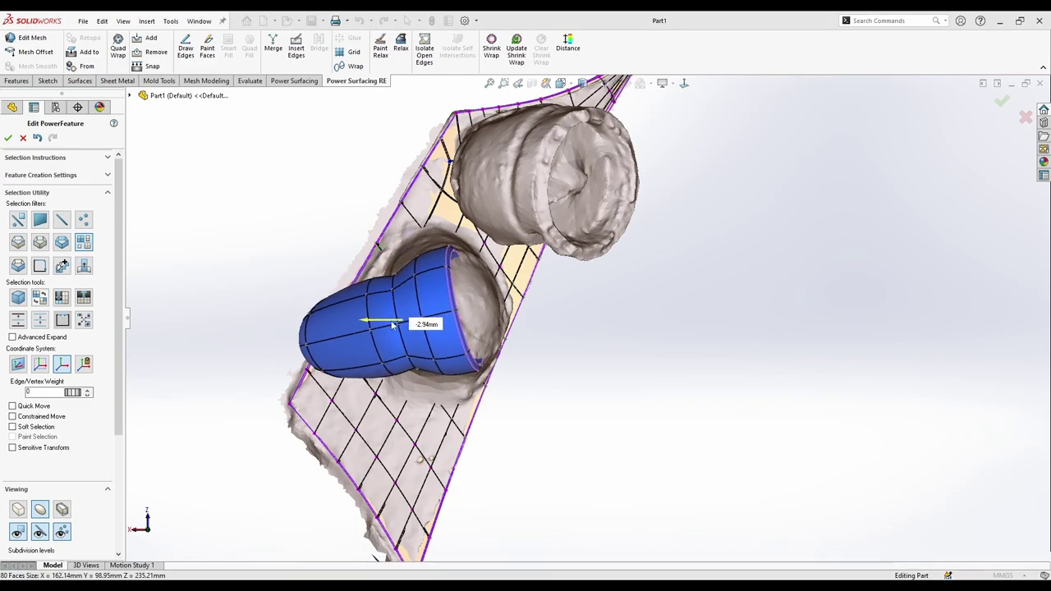
Fine-tune the pod's height, tilt and position so its rim lines up with the front of the smaller scanned pod.
{"action": "middle_click_drag", "start_coordinate": [394, 394], "coordinate": [340, 244]}
{"action": "scroll", "coordinate": [340, 244], "scroll_direction": "down", "scroll_amount": 3}
{"action": "left_click_drag", "start_coordinate": [651, 155], "coordinate": [665, 220]}
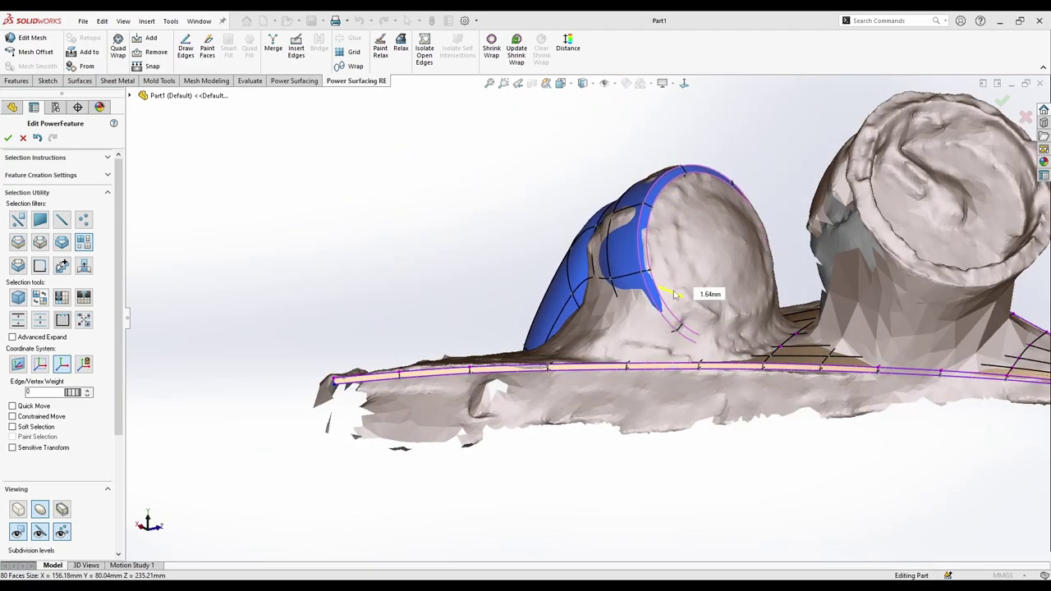
{"action": "left_click_drag", "start_coordinate": [675, 295], "coordinate": [667, 254]}
{"action": "middle_click_drag", "start_coordinate": [669, 255], "coordinate": [451, 290]}
{"action": "left_click_drag", "start_coordinate": [447, 323], "coordinate": [450, 330]}
{"action": "middle_click_drag", "start_coordinate": [450, 330], "coordinate": [338, 333]}
{"action": "left_click_drag", "start_coordinate": [338, 333], "coordinate": [346, 342]}
{"action": "middle_click_drag", "start_coordinate": [346, 342], "coordinate": [337, 362]}
{"action": "scroll", "coordinate": [422, 359], "scroll_direction": "down", "scroll_amount": 1}
Select the edge loop at the smaller pod's lower end and lower it past the base plate.
{"action": "key", "text": "Escape"}
{"action": "left_click", "coordinate": [311, 419]}
{"action": "key", "text": "Escape"}
{"action": "middle_click_drag", "start_coordinate": [320, 411], "coordinate": [450, 308]}
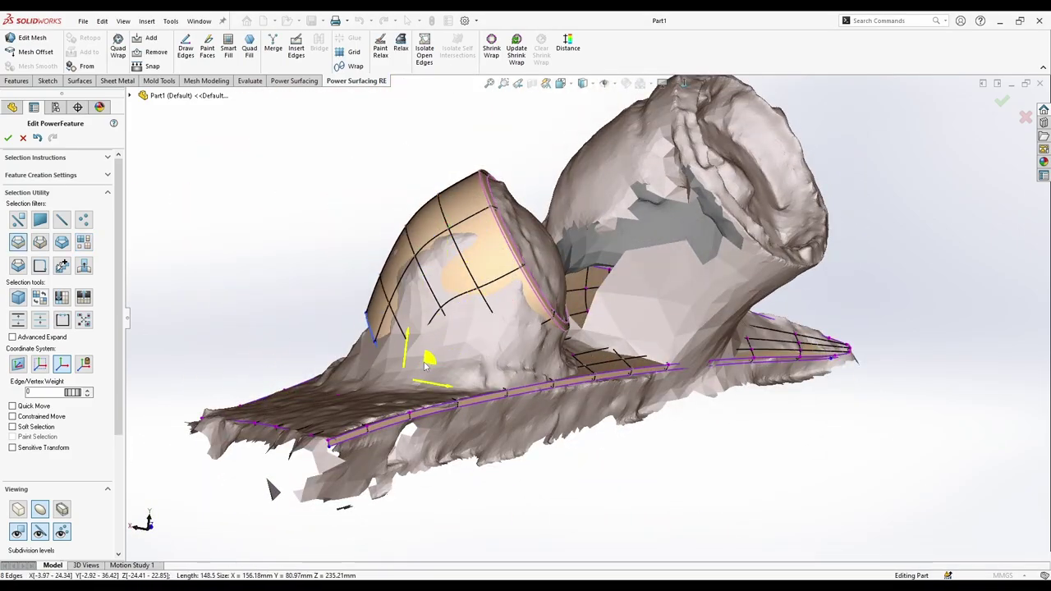
{"action": "middle_click_drag", "start_coordinate": [426, 366], "coordinate": [641, 439]}
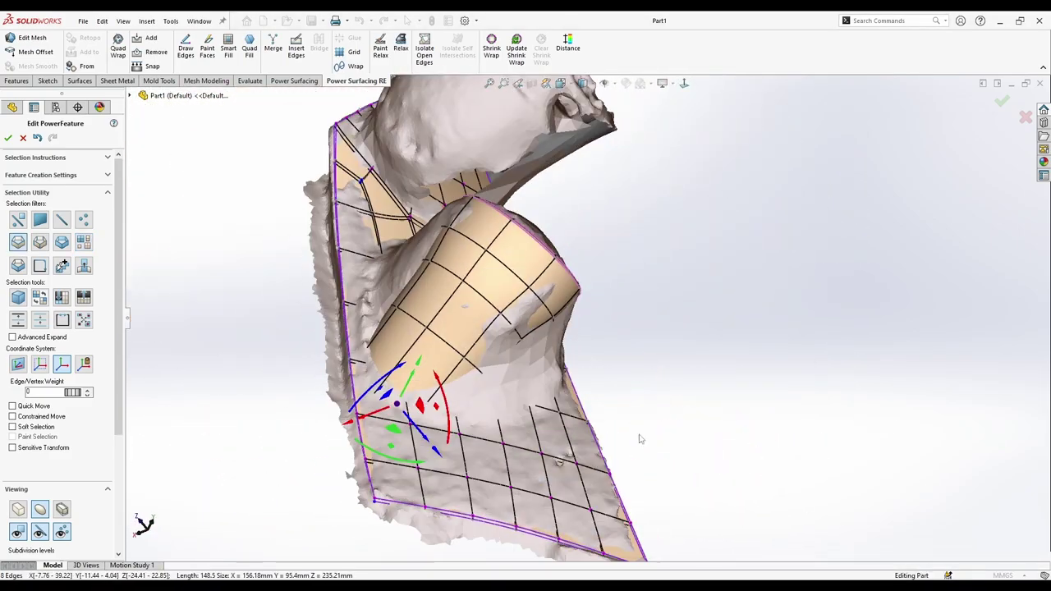
Select the edge loop around the middle of the smaller pod and scale it to follow the scan's bulge.
{"action": "right_click", "coordinate": [501, 302]}
{"action": "left_click", "coordinate": [664, 252]}
{"action": "left_click", "coordinate": [514, 269]}
{"action": "middle_click_drag", "start_coordinate": [513, 268], "coordinate": [563, 246]}
{"action": "left_click_drag", "start_coordinate": [511, 317], "coordinate": [498, 335]}
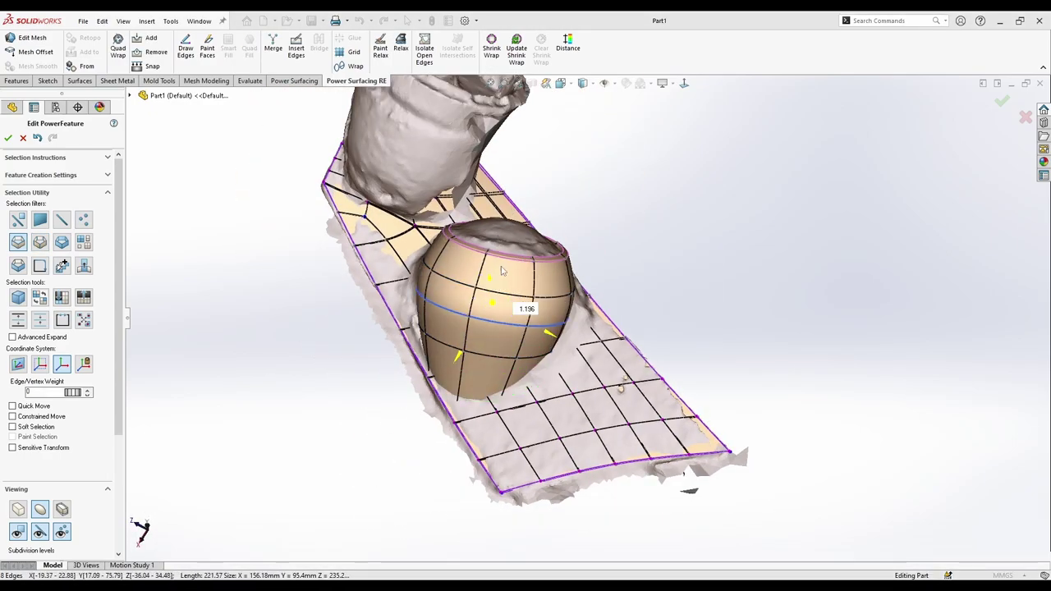
{"action": "middle_click_drag", "start_coordinate": [526, 305], "coordinate": [530, 271]}
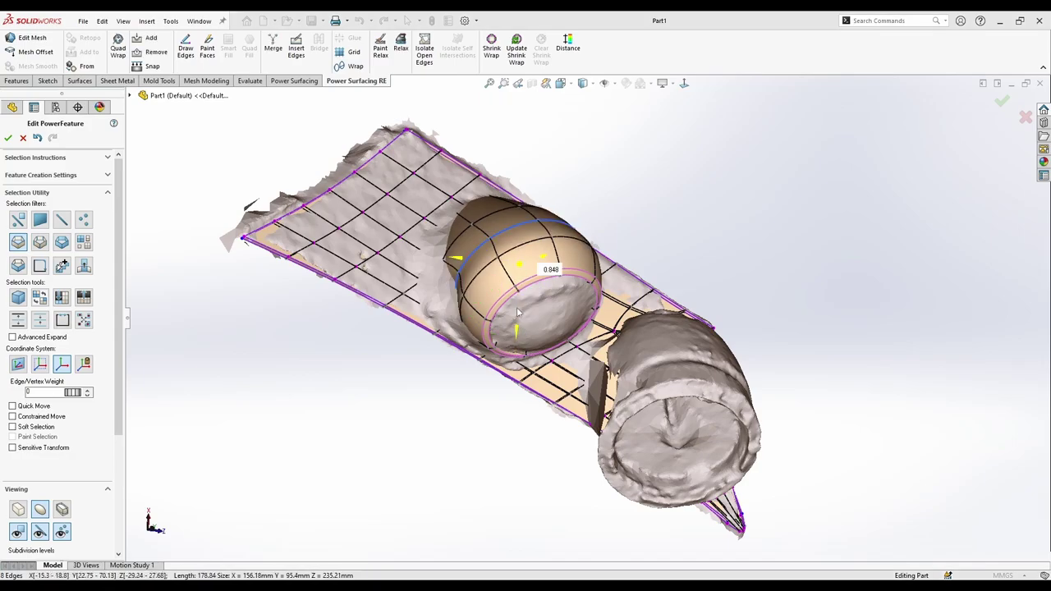
{"action": "middle_click_drag", "start_coordinate": [524, 322], "coordinate": [519, 349]}
Display the control cage and adjust the smaller pod's middle edge loop with Constrained Move on.
{"action": "left_click", "coordinate": [24, 515]}
{"action": "double_click", "coordinate": [530, 307]}
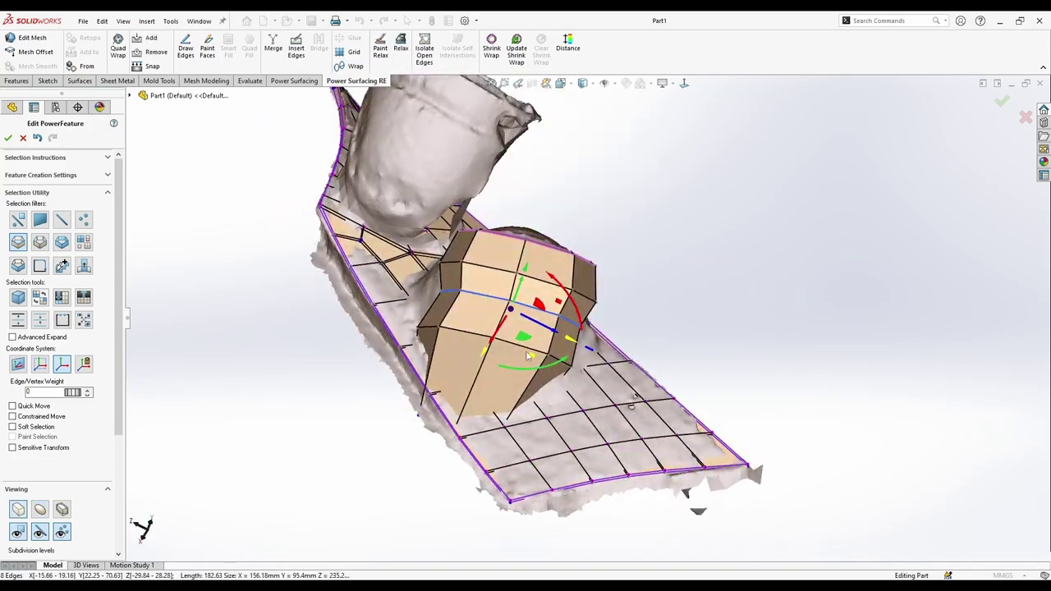
{"action": "middle_click_drag", "start_coordinate": [542, 304], "coordinate": [538, 348]}
{"action": "key", "text": "ctrl+z"}
{"action": "left_click_drag", "start_coordinate": [522, 363], "coordinate": [518, 345]}
{"action": "middle_click_drag", "start_coordinate": [608, 332], "coordinate": [395, 394]}
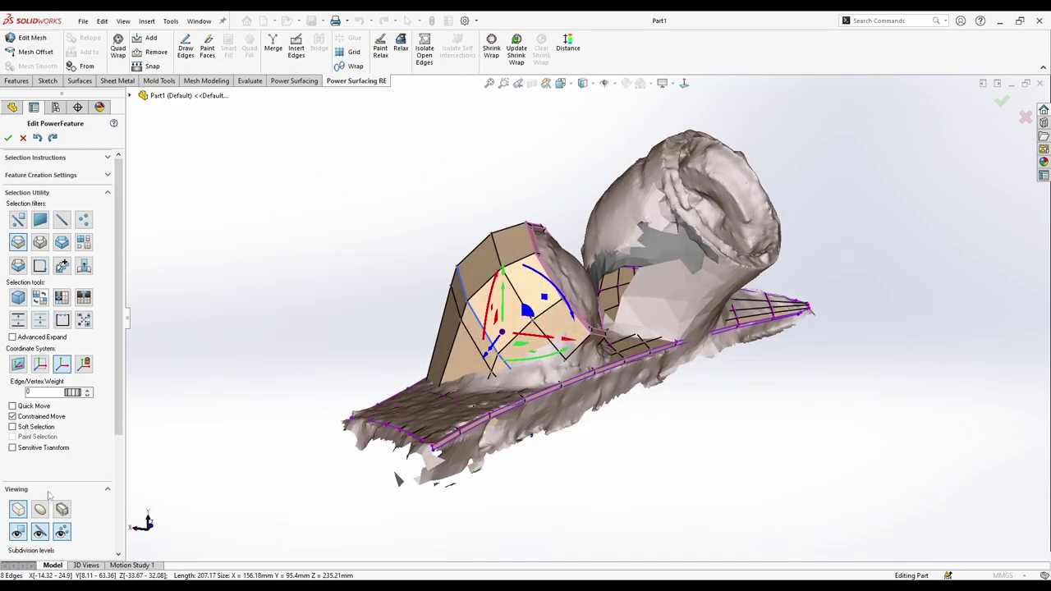
Return to the smooth subdivision display and nudge the smaller pod's selected edge loop closer to the scan.
{"action": "left_click", "coordinate": [41, 509]}
{"action": "middle_click_drag", "start_coordinate": [460, 345], "coordinate": [493, 337]}
{"action": "left_click_drag", "start_coordinate": [498, 313], "coordinate": [491, 321]}
{"action": "key", "text": "Escape"}
Duplicate the finished small pod onto the larger scanned pod and scale the copy up by about 1.27.
{"action": "middle_click_drag", "start_coordinate": [489, 312], "coordinate": [595, 316]}
{"action": "left_click", "coordinate": [168, 52]}
{"action": "left_click", "coordinate": [83, 242]}
{"action": "left_click", "coordinate": [571, 292]}
{"action": "scroll", "coordinate": [592, 308], "scroll_direction": "up", "scroll_amount": 3}
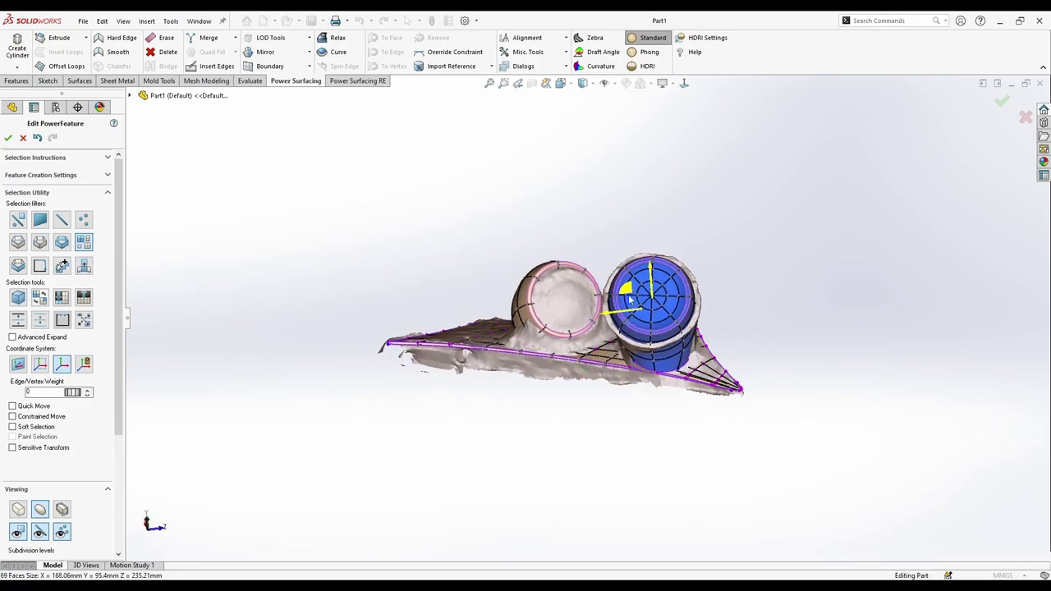
{"action": "middle_click_drag", "start_coordinate": [704, 332], "coordinate": [658, 320]}
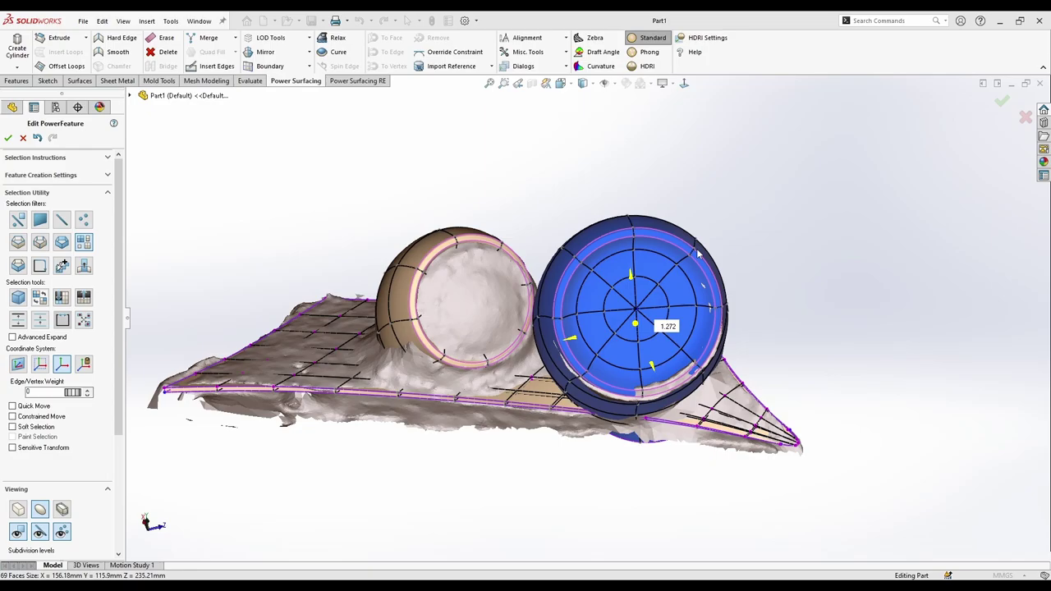
{"action": "left_click_drag", "start_coordinate": [698, 253], "coordinate": [705, 248]}
Turn on transparency at 50% for the subdivision surfaces.
{"action": "middle_click_drag", "start_coordinate": [705, 248], "coordinate": [634, 314]}
{"action": "scroll", "coordinate": [36, 479], "scroll_direction": "down", "scroll_amount": 3}
{"action": "left_click", "coordinate": [12, 431]}
{"action": "scroll", "coordinate": [706, 287], "scroll_direction": "down", "scroll_amount": 2}
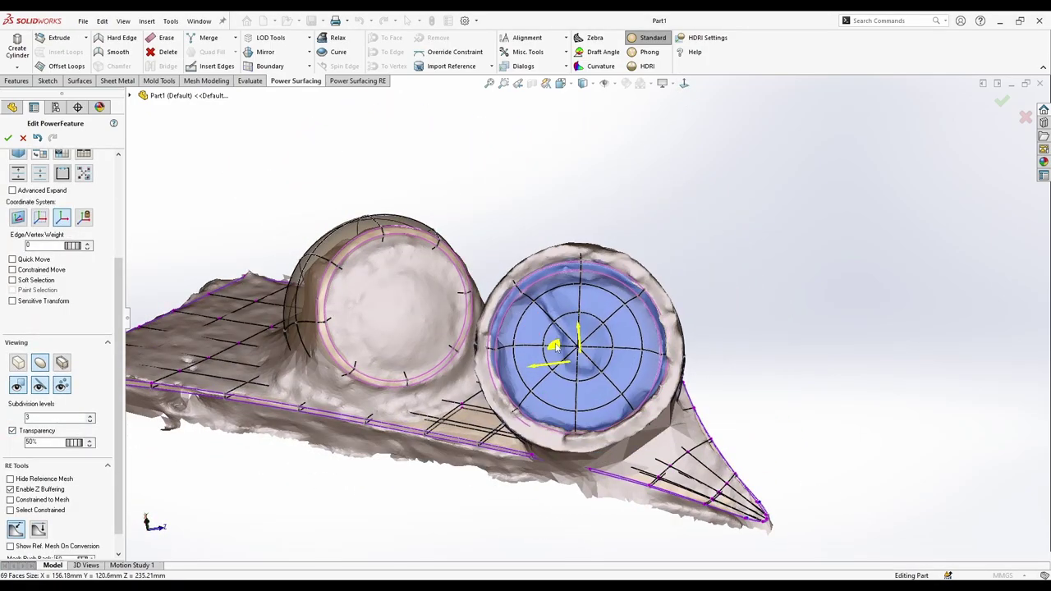
Select the edge loop behind the larger pod's front rim and adjust it to match the scan.
{"action": "middle_click_drag", "start_coordinate": [557, 349], "coordinate": [567, 328]}
{"action": "left_click", "coordinate": [555, 330]}
{"action": "right_click", "coordinate": [555, 331]}
{"action": "left_click", "coordinate": [587, 429]}
{"action": "middle_click_drag", "start_coordinate": [587, 430], "coordinate": [575, 353]}
{"action": "left_click_drag", "start_coordinate": [567, 330], "coordinate": [567, 340]}
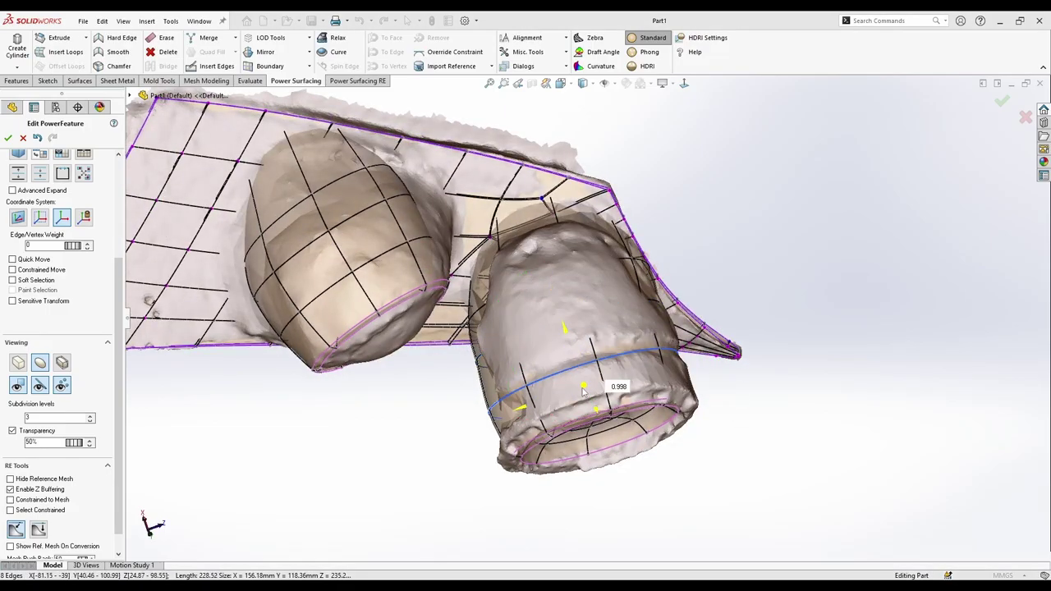
Turn off Z buffering and transparency, and display the pods as control cages around the larger pod's rim.
{"action": "middle_click_drag", "start_coordinate": [551, 344], "coordinate": [394, 329]}
{"action": "left_click", "coordinate": [54, 489]}
{"action": "left_click", "coordinate": [538, 205]}
{"action": "middle_click_drag", "start_coordinate": [537, 205], "coordinate": [460, 214]}
{"action": "left_click", "coordinate": [649, 209], "text": "ctrl"}
{"action": "middle_click_drag", "start_coordinate": [650, 209], "coordinate": [723, 205]}
{"action": "middle_click_drag", "start_coordinate": [648, 175], "coordinate": [660, 119]}
{"action": "middle_click_drag", "start_coordinate": [699, 249], "coordinate": [764, 236]}
{"action": "key", "text": "Escape"}
{"action": "middle_click_drag", "start_coordinate": [747, 156], "coordinate": [623, 266]}
{"action": "scroll", "coordinate": [758, 265], "scroll_direction": "down", "scroll_amount": 3}
{"action": "key", "text": "Tab"}
Reposition individual vertices on the larger pod's front rim so the rim follows the scan.
{"action": "left_click", "coordinate": [584, 239]}
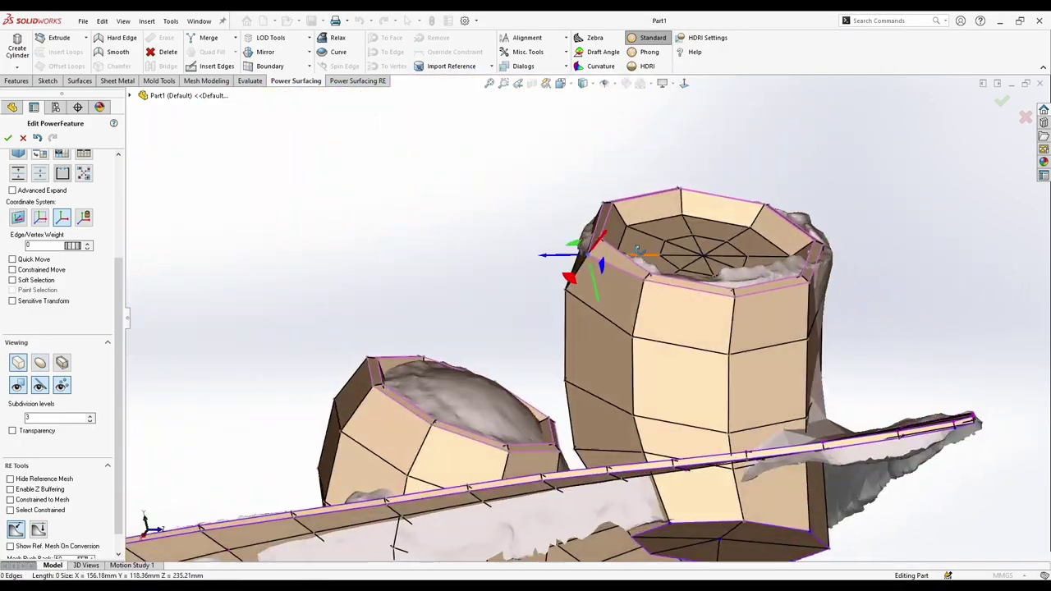
{"action": "middle_click_drag", "start_coordinate": [640, 251], "coordinate": [631, 234]}
{"action": "scroll", "coordinate": [624, 235], "scroll_direction": "down", "scroll_amount": 3}
{"action": "left_click_drag", "start_coordinate": [594, 233], "coordinate": [587, 229]}
{"action": "middle_click_drag", "start_coordinate": [585, 229], "coordinate": [616, 450]}
{"action": "left_click_drag", "start_coordinate": [599, 283], "coordinate": [595, 282]}
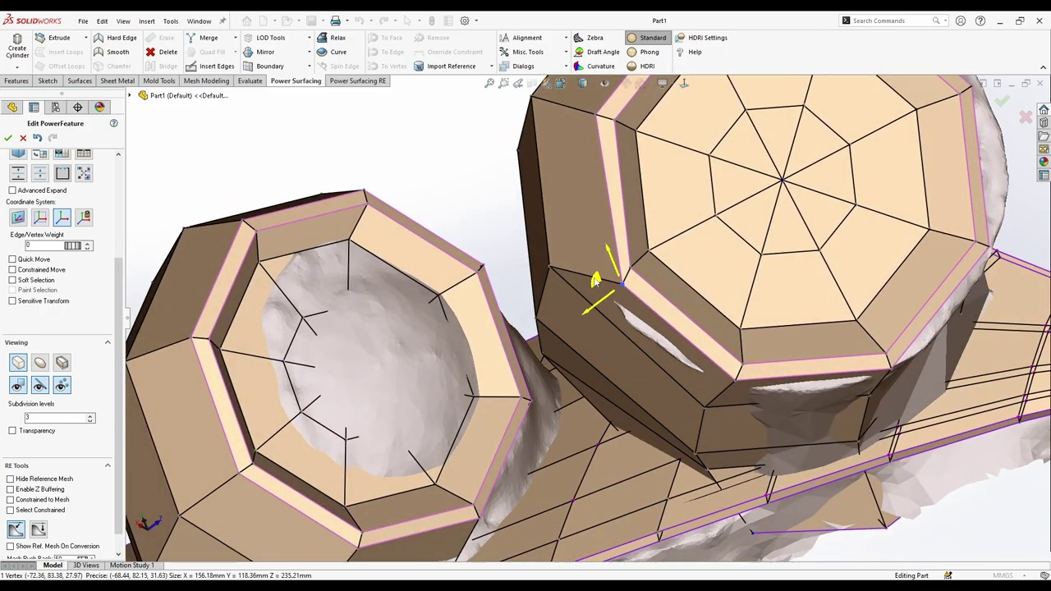
{"action": "middle_click_drag", "start_coordinate": [596, 282], "coordinate": [641, 220]}
{"action": "scroll", "coordinate": [628, 226], "scroll_direction": "down", "scroll_amount": 3}
{"action": "left_click_drag", "start_coordinate": [618, 233], "coordinate": [623, 239]}
{"action": "middle_click_drag", "start_coordinate": [625, 242], "coordinate": [636, 267]}
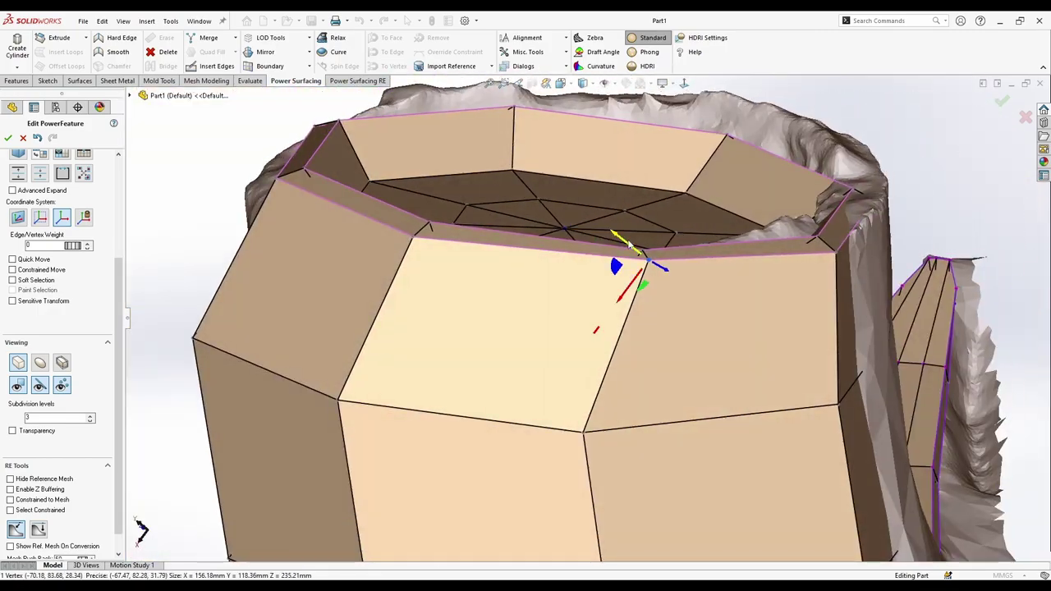
{"action": "left_click_drag", "start_coordinate": [630, 245], "coordinate": [625, 240]}
Switch back to the smooth subdivision display with 50% transparency and Z buffering on, and clear the selection.
{"action": "middle_click_drag", "start_coordinate": [627, 243], "coordinate": [329, 349]}
{"action": "scroll", "coordinate": [704, 296], "scroll_direction": "up", "scroll_amount": 4}
{"action": "left_click", "coordinate": [40, 363]}
{"action": "scroll", "coordinate": [476, 394], "scroll_direction": "up", "scroll_amount": 4}
{"action": "middle_click_drag", "start_coordinate": [460, 394], "coordinate": [546, 437]}
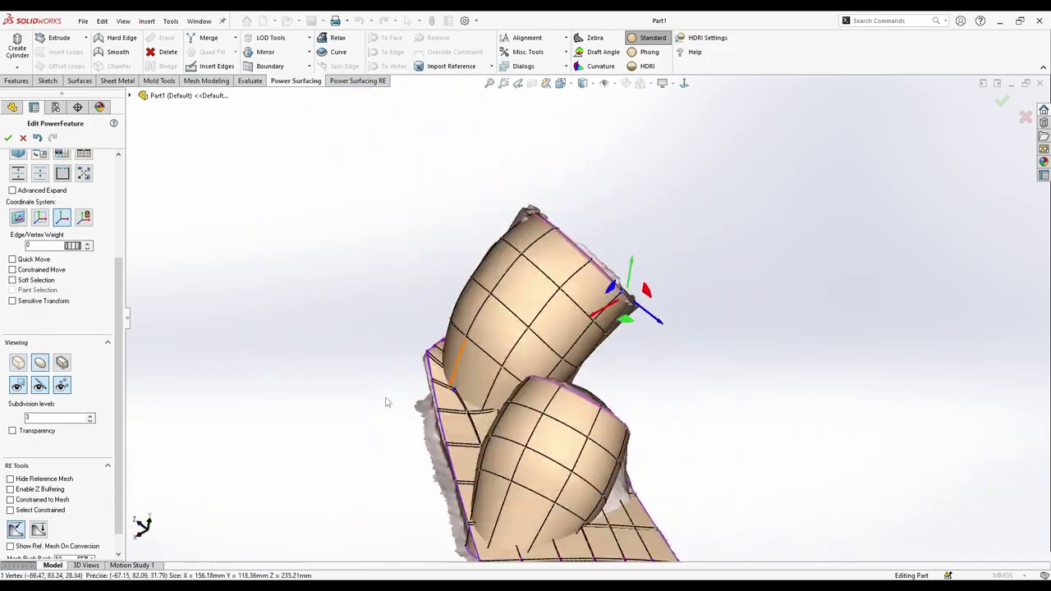
{"action": "scroll", "coordinate": [565, 435], "scroll_direction": "down", "scroll_amount": 4}
{"action": "middle_click_drag", "start_coordinate": [201, 377], "coordinate": [561, 308]}
{"action": "key", "text": "Escape"}
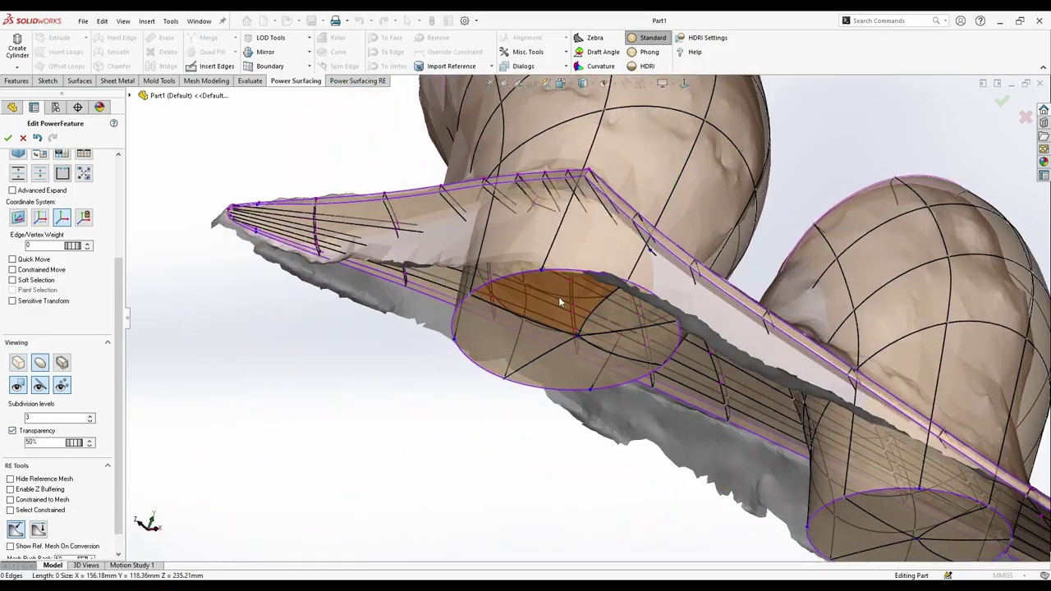
Turn on Soft Selection and adjust the larger pod's bottom cap faces, raising the falloff to 23.
{"action": "left_click", "coordinate": [13, 280]}
{"action": "middle_click_drag", "start_coordinate": [460, 410], "coordinate": [522, 419]}
{"action": "left_click_drag", "start_coordinate": [548, 408], "coordinate": [552, 392]}
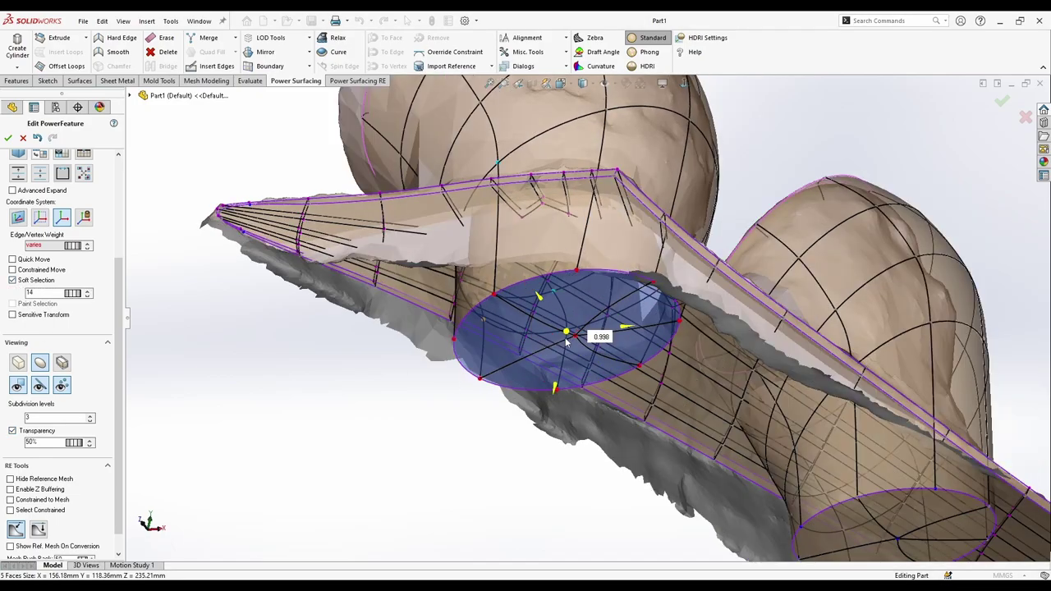
{"action": "scroll", "coordinate": [552, 410], "scroll_direction": "up", "scroll_amount": 4}
{"action": "middle_click_drag", "start_coordinate": [552, 411], "coordinate": [739, 447]}
{"action": "scroll", "coordinate": [645, 123], "scroll_direction": "down", "scroll_amount": 5}
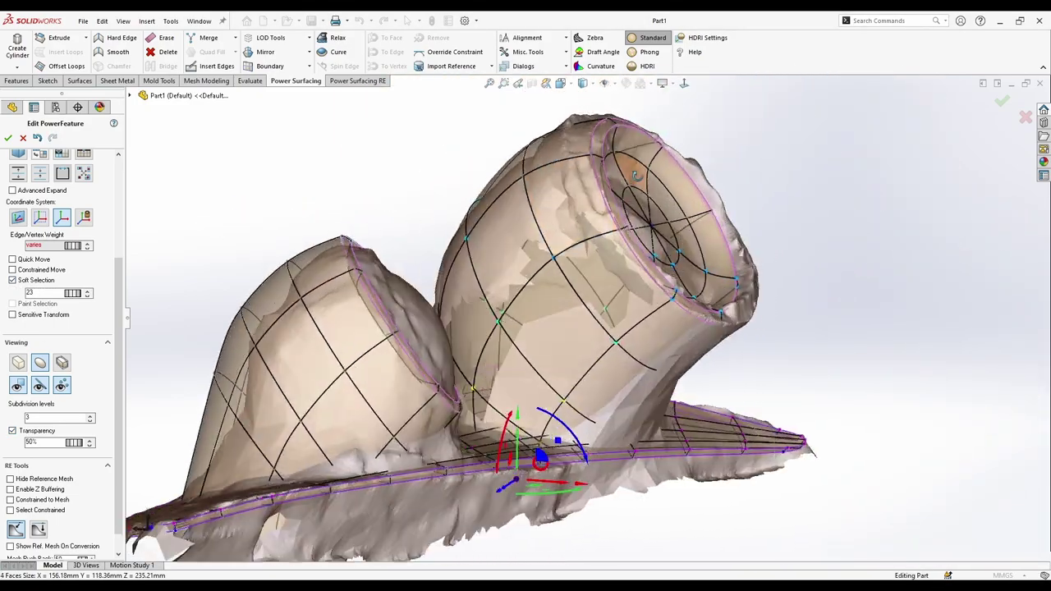
Select the face rings forming the larger pod's front rim and recess and delete them.
{"action": "middle_click_drag", "start_coordinate": [690, 148], "coordinate": [518, 323]}
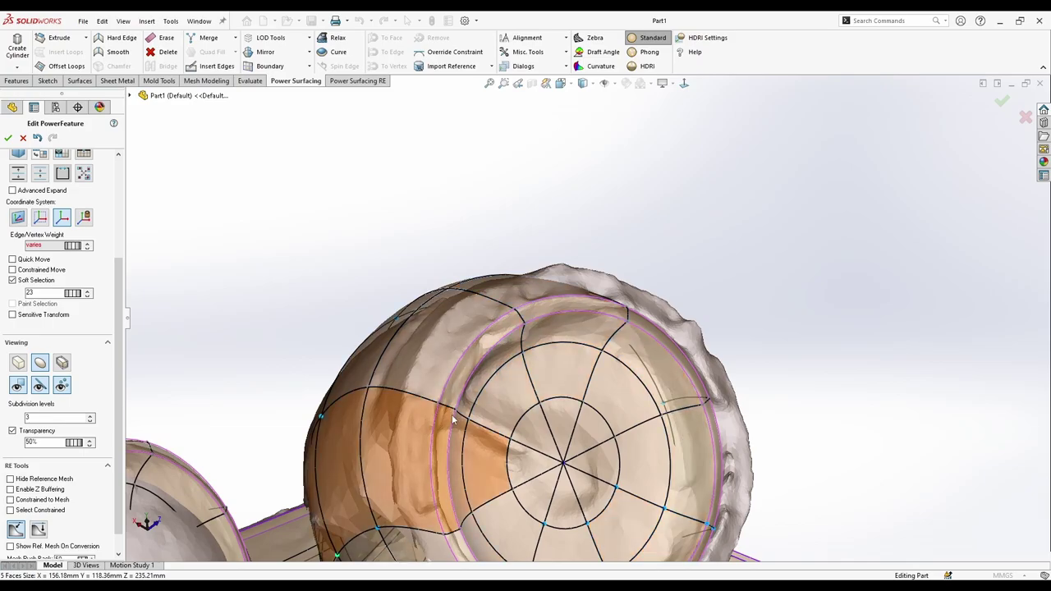
{"action": "middle_click_drag", "start_coordinate": [453, 419], "coordinate": [476, 320], "text": "ctrl"}
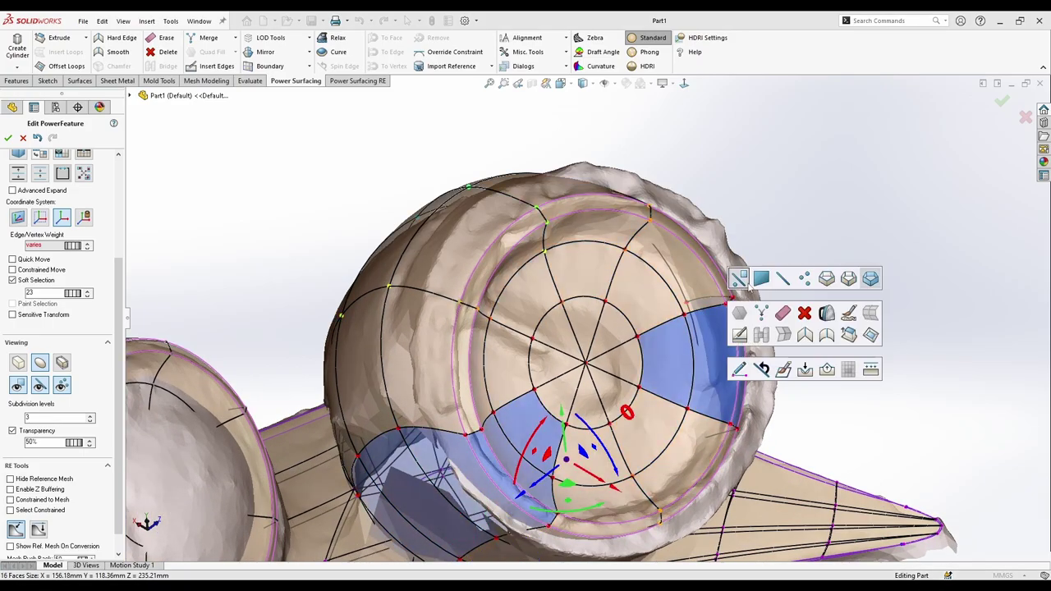
{"action": "left_click", "coordinate": [475, 271]}
{"action": "left_click", "coordinate": [604, 531], "text": "ctrl"}
{"action": "left_click", "coordinate": [707, 484], "text": "ctrl"}
{"action": "left_click", "coordinate": [740, 365], "text": "ctrl"}
{"action": "middle_click_drag", "start_coordinate": [731, 370], "coordinate": [478, 280]}
{"action": "right_click", "coordinate": [655, 454]}
Set the soft selection falloff to 6 and move the edge loop behind the larger pod's front end to fit the scan.
{"action": "middle_click_drag", "start_coordinate": [549, 411], "coordinate": [578, 374]}
{"action": "middle_click_drag", "start_coordinate": [657, 375], "coordinate": [689, 411]}
{"action": "middle_click_drag", "start_coordinate": [715, 282], "coordinate": [723, 284]}
{"action": "double_click", "coordinate": [715, 283]}
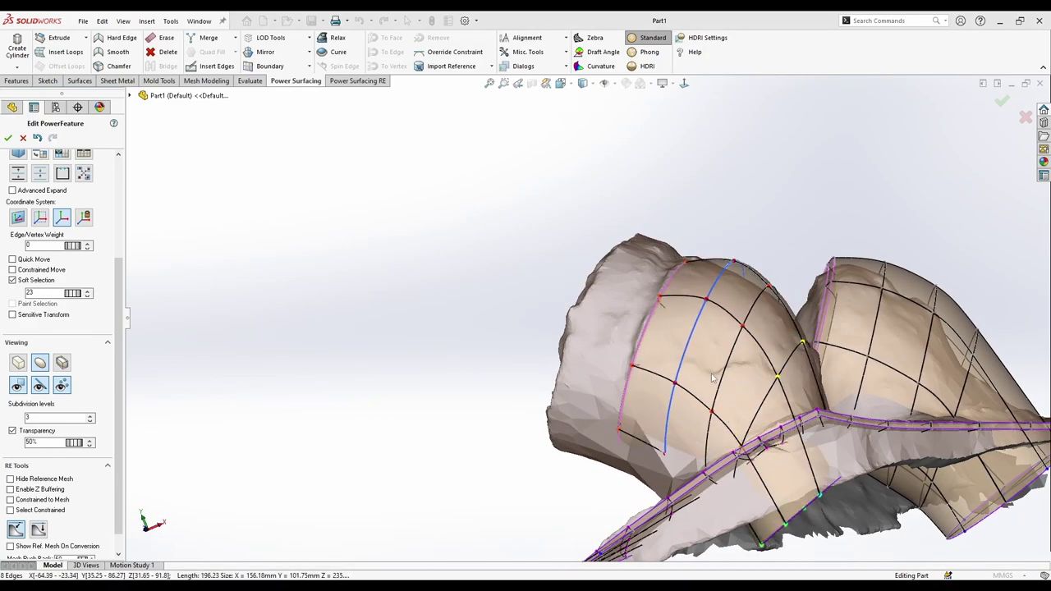
{"action": "middle_click_drag", "start_coordinate": [696, 415], "coordinate": [690, 420]}
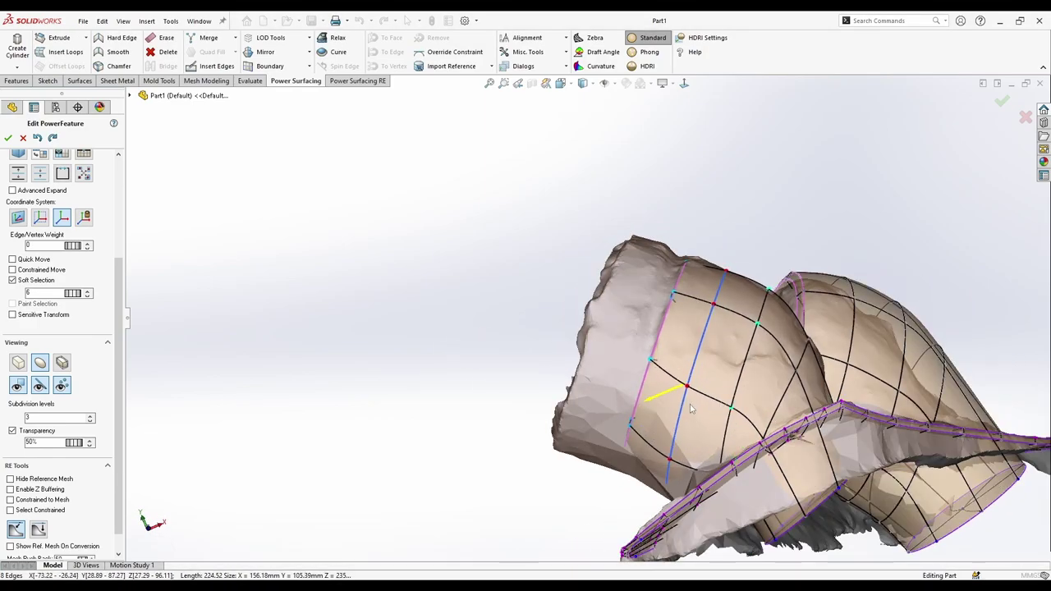
{"action": "left_click_drag", "start_coordinate": [698, 409], "coordinate": [699, 408]}
{"action": "double_click", "coordinate": [776, 411]}
{"action": "mouse_move", "coordinate": [776, 411]}
{"action": "middle_mouse_down"}
{"action": "mouse_move", "coordinate": [758, 422]}
{"action": "mouse_move", "coordinate": [882, 556]}
{"action": "mouse_move", "coordinate": [777, 409]}
{"action": "middle_mouse_up"}
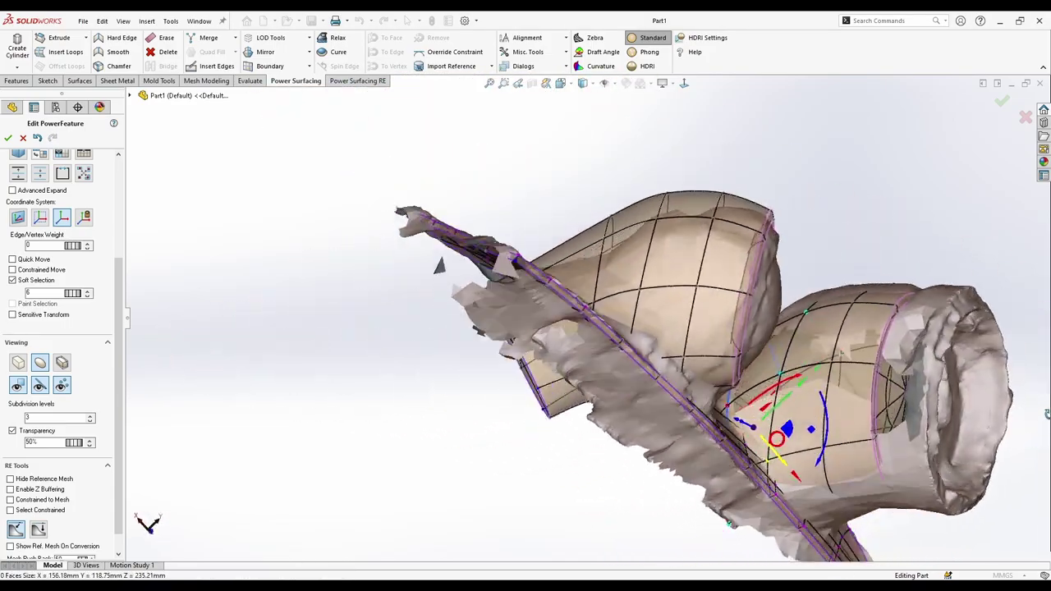
Accept the edited subdivision model and convert it to SOLIDWORKS geometry.
{"action": "middle_click_drag", "start_coordinate": [682, 394], "coordinate": [563, 433]}
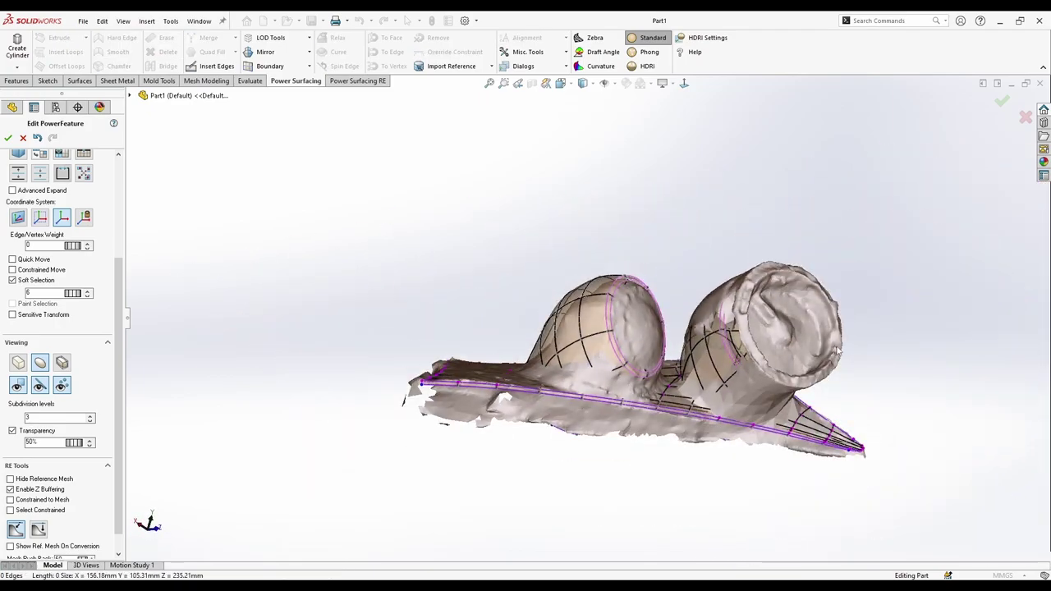
{"action": "left_click", "coordinate": [1002, 101]}
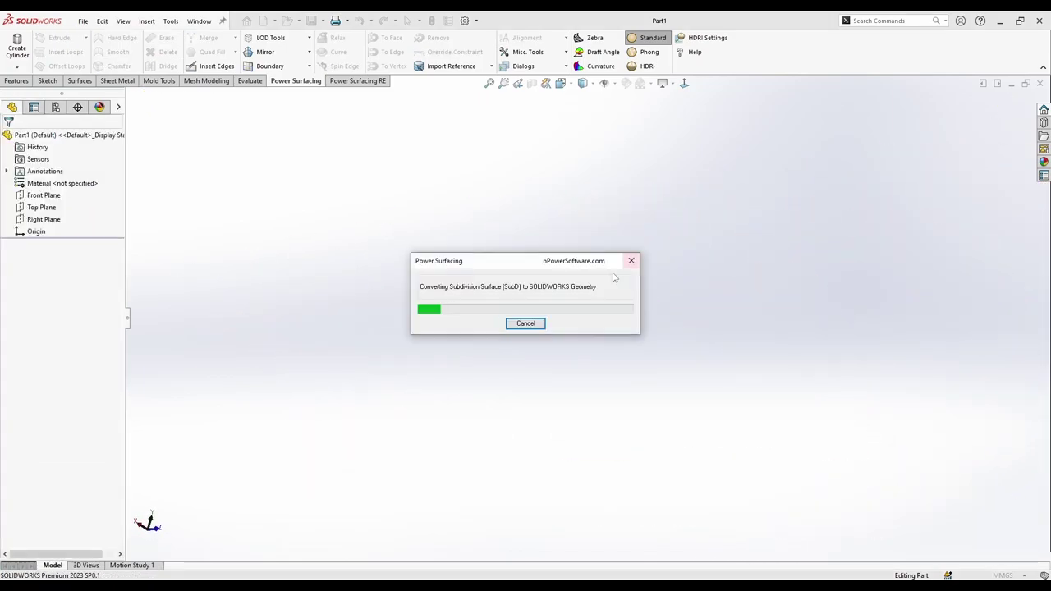
Combine the base plate and both pod bodies into one solid body.
{"action": "middle_click_drag", "start_coordinate": [536, 286], "coordinate": [575, 300]}
{"action": "scroll", "coordinate": [698, 361], "scroll_direction": "down", "scroll_amount": 3}
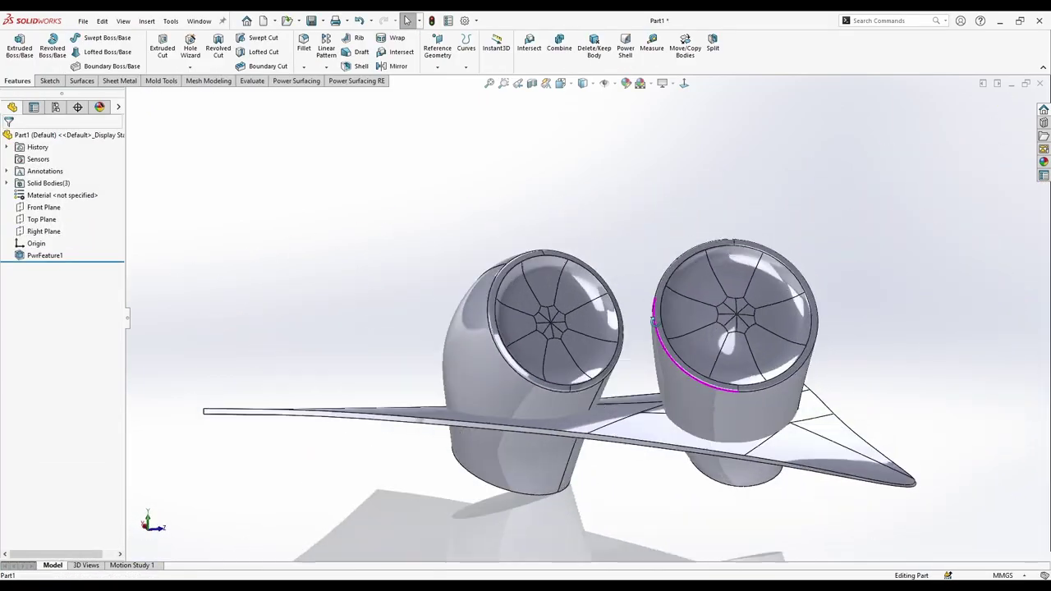
{"action": "middle_click_drag", "start_coordinate": [698, 361], "coordinate": [731, 349]}
{"action": "scroll", "coordinate": [467, 425], "scroll_direction": "up", "scroll_amount": 3}
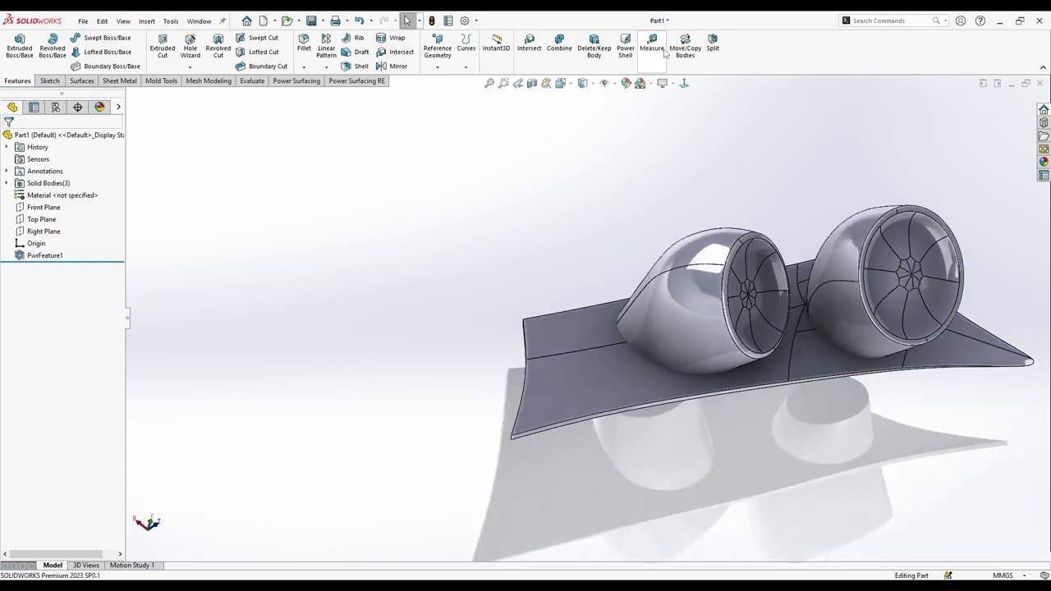
{"action": "left_click", "coordinate": [711, 60]}
{"action": "left_click", "coordinate": [23, 138]}
{"action": "left_click", "coordinate": [568, 349]}
{"action": "left_click", "coordinate": [699, 301]}
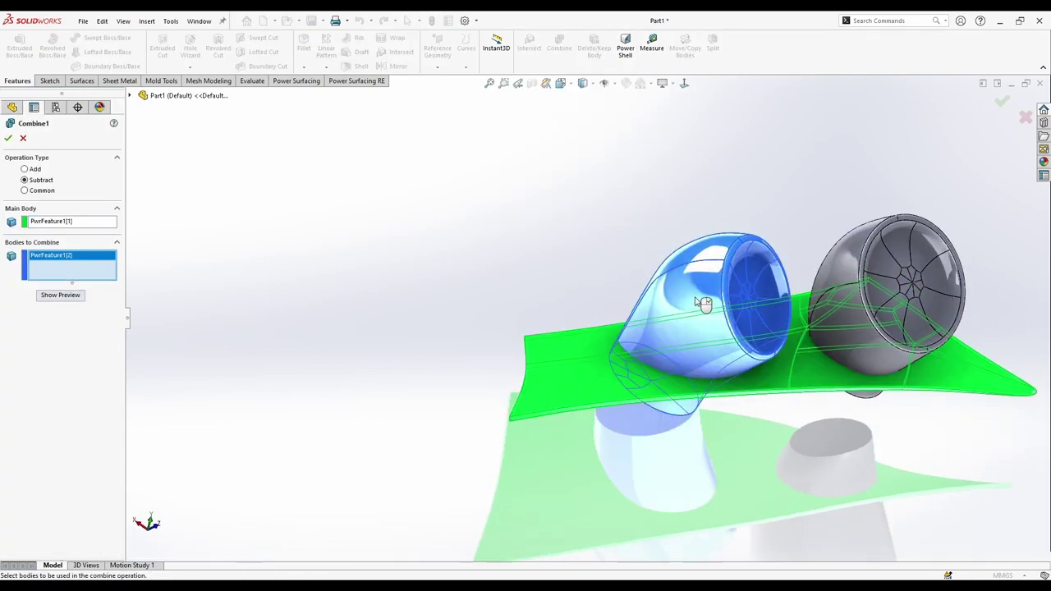
{"action": "left_click", "coordinate": [850, 300]}
{"action": "left_click", "coordinate": [8, 138]}
Fillet the edges where both pods meet the base plate with a 10 mm radius.
{"action": "middle_click_drag", "start_coordinate": [567, 253], "coordinate": [561, 225]}
{"action": "scroll", "coordinate": [854, 382], "scroll_direction": "down", "scroll_amount": 2}
{"action": "middle_click_drag", "start_coordinate": [859, 393], "coordinate": [880, 425]}
{"action": "scroll", "coordinate": [880, 425], "scroll_direction": "up", "scroll_amount": 3}
{"action": "left_click", "coordinate": [522, 350]}
{"action": "left_click", "coordinate": [535, 317]}
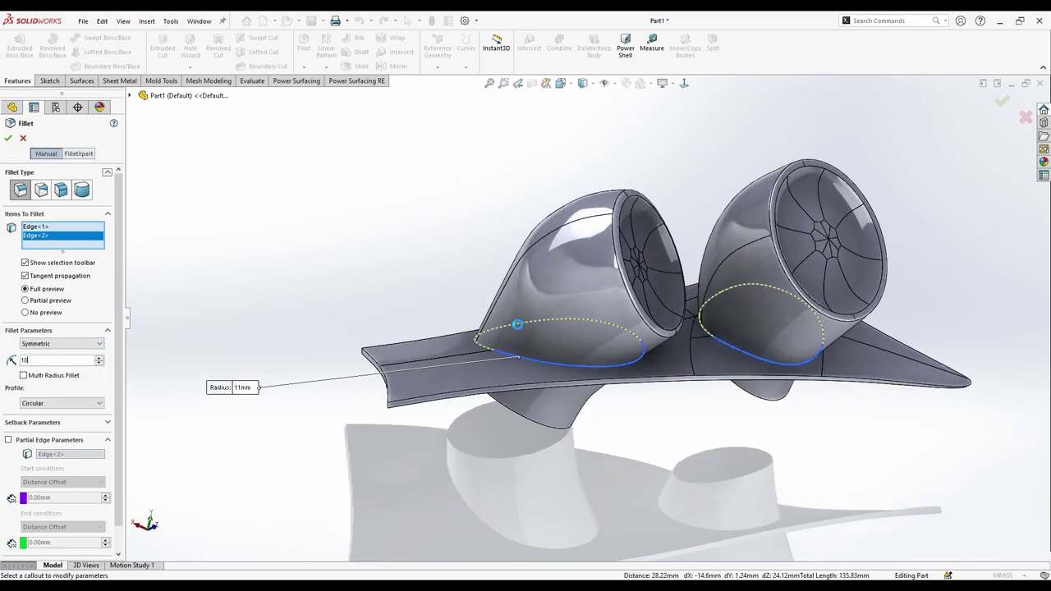
{"action": "key", "text": "Return"}
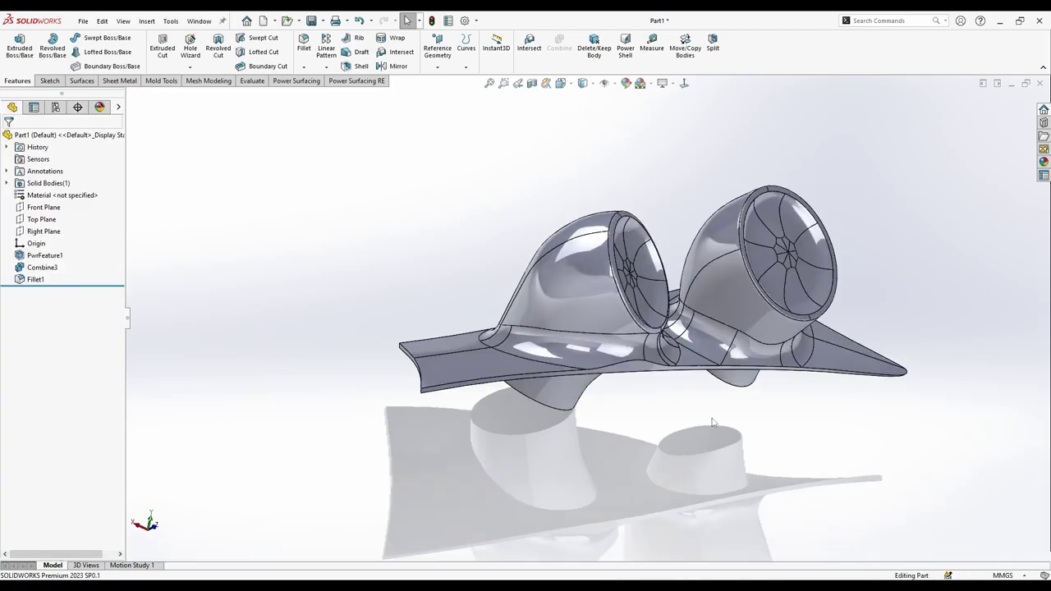
{"action": "middle_click_drag", "start_coordinate": [711, 381], "coordinate": [609, 275]}
{"action": "scroll", "coordinate": [610, 304], "scroll_direction": "down", "scroll_amount": 3}
{"action": "right_click", "coordinate": [531, 375]}
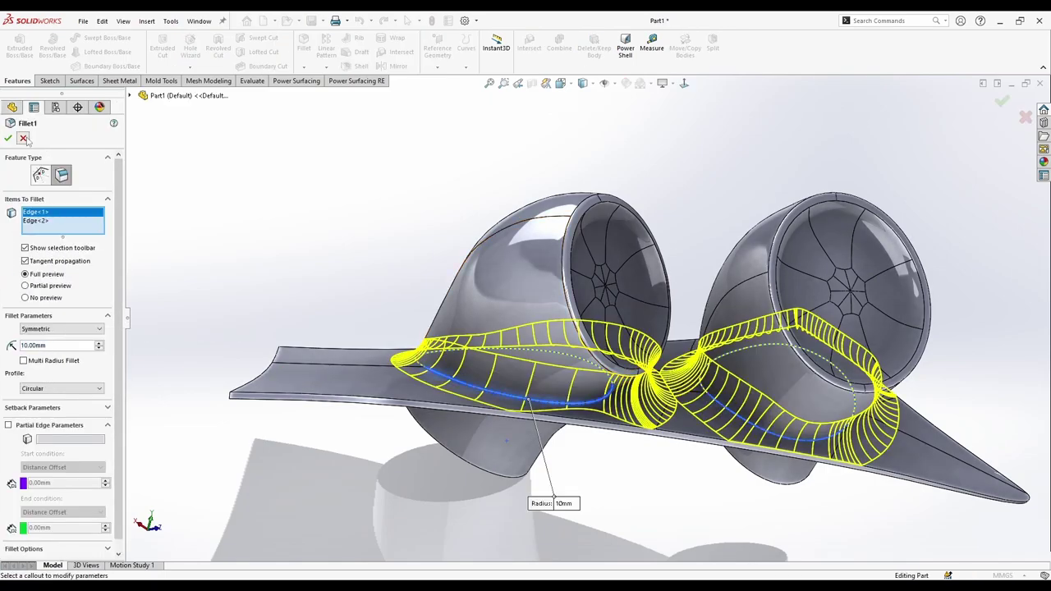
{"action": "left_click", "coordinate": [25, 139]}
Apply a black appearance from the appearance library to the combined mount body.
{"action": "scroll", "coordinate": [592, 345], "scroll_direction": "up", "scroll_amount": 3}
{"action": "middle_click_drag", "start_coordinate": [698, 337], "coordinate": [662, 356]}
{"action": "left_click", "coordinate": [1044, 162]}
{"action": "left_click_drag", "start_coordinate": [985, 300], "coordinate": [669, 444]}
Switch the display to perspective and apply a plain white background scene.
{"action": "left_click", "coordinate": [666, 83]}
{"action": "left_click", "coordinate": [679, 138]}
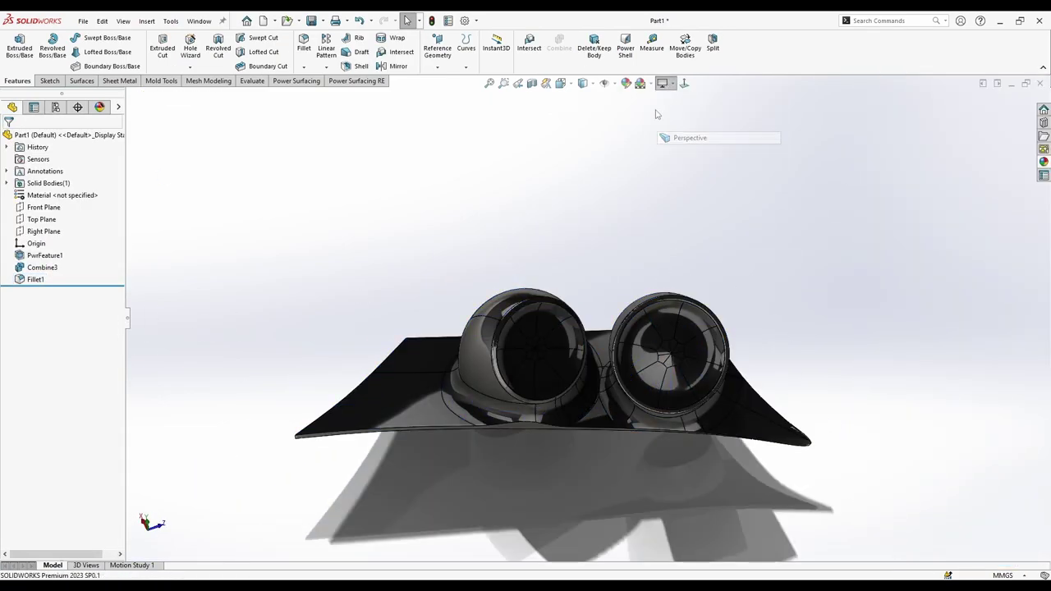
{"action": "left_click", "coordinate": [652, 83]}
{"action": "left_click", "coordinate": [667, 150]}
{"action": "middle_click_drag", "start_coordinate": [618, 385], "coordinate": [602, 345]}
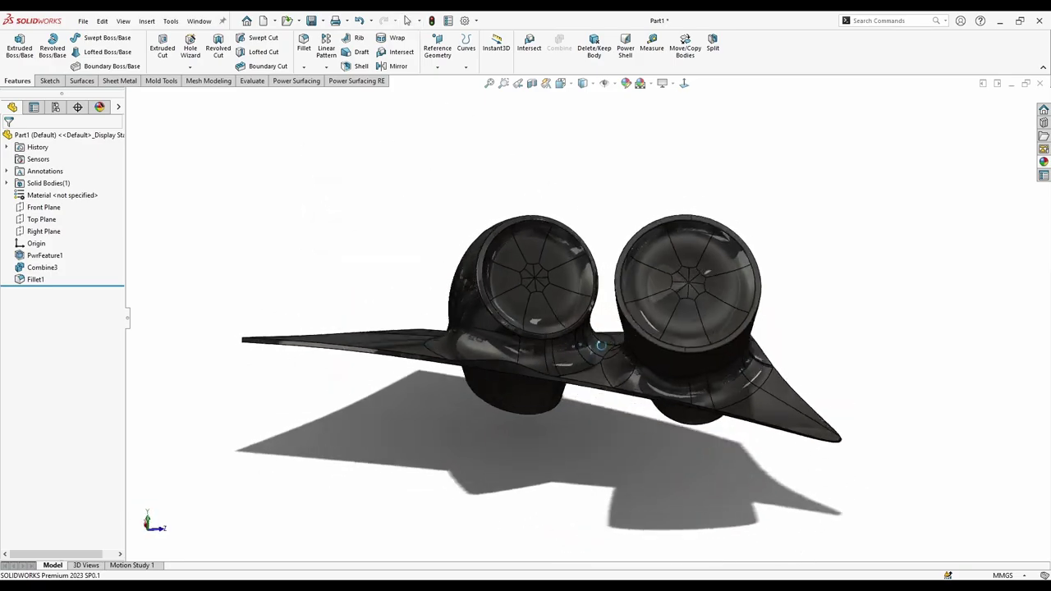
Reopen the converted subdivision feature for editing and adjust the smaller pod's front rim faces against the scan.
{"action": "double_click", "coordinate": [353, 343]}
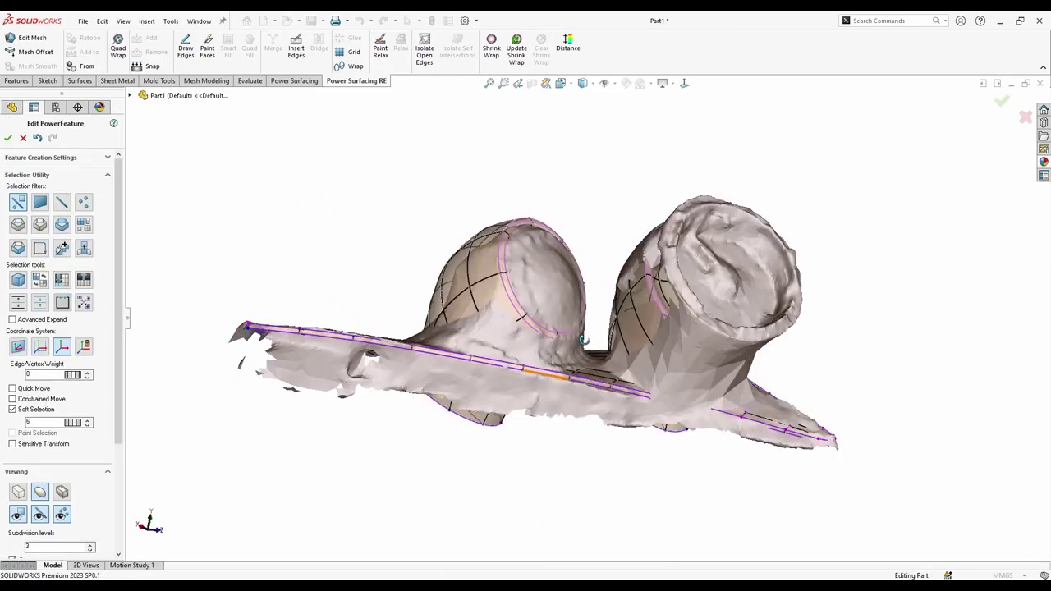
{"action": "left_click", "coordinate": [464, 300]}
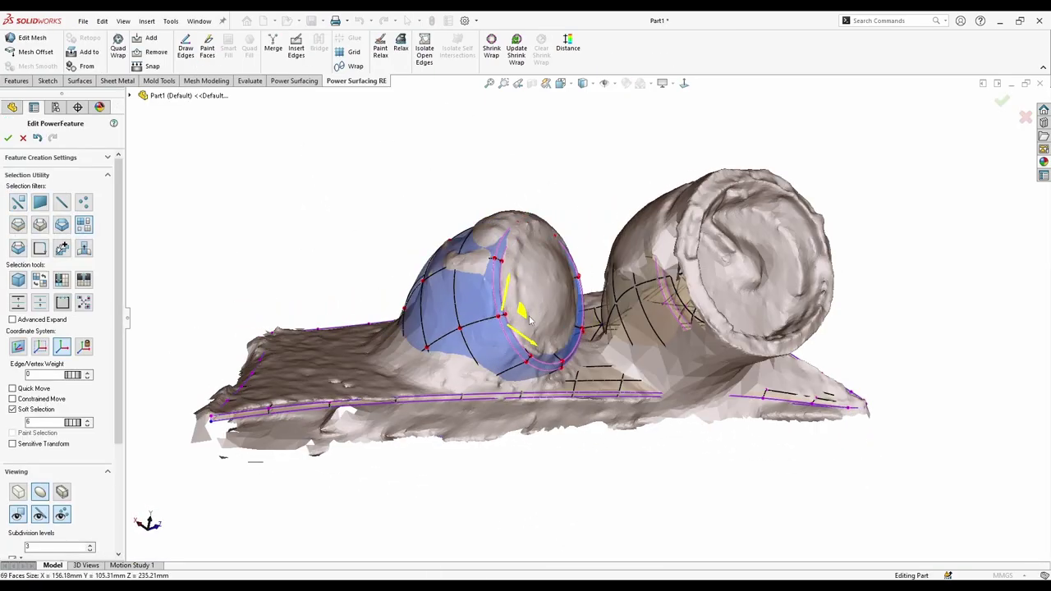
{"action": "middle_click_drag", "start_coordinate": [530, 320], "coordinate": [472, 329]}
{"action": "left_click_drag", "start_coordinate": [527, 312], "coordinate": [536, 315]}
{"action": "mouse_move", "coordinate": [536, 316]}
{"action": "middle_mouse_down"}
{"action": "mouse_move", "coordinate": [552, 309]}
{"action": "mouse_move", "coordinate": [532, 313]}
{"action": "middle_mouse_up"}
{"action": "left_click_drag", "start_coordinate": [533, 312], "coordinate": [539, 316]}
{"action": "middle_click_drag", "start_coordinate": [539, 315], "coordinate": [578, 310]}
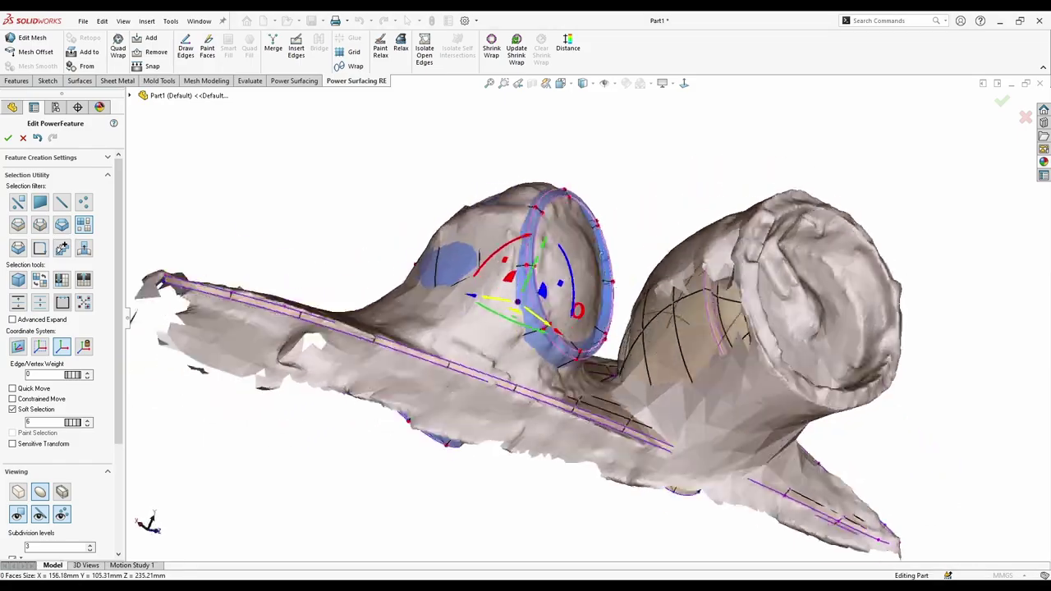
{"action": "middle_click_drag", "start_coordinate": [602, 254], "coordinate": [524, 376]}
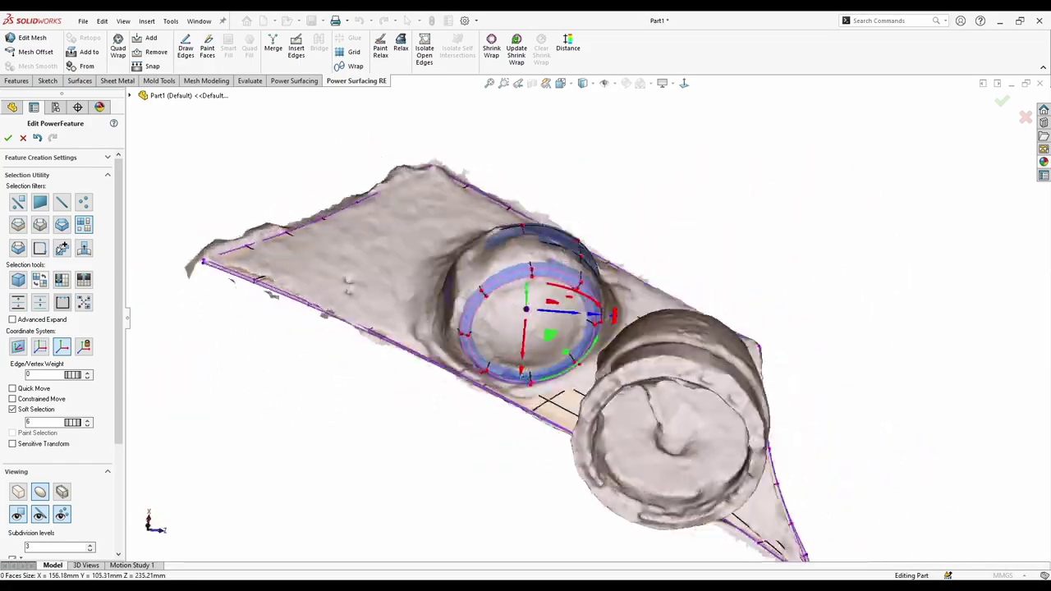
{"action": "middle_click_drag", "start_coordinate": [592, 361], "coordinate": [645, 317]}
{"action": "key", "text": "Escape"}
Toggle the visibility of the reference mesh around the pods.
{"action": "scroll", "coordinate": [674, 335], "scroll_direction": "down", "scroll_amount": 3}
{"action": "scroll", "coordinate": [645, 317], "scroll_direction": "up", "scroll_amount": 4}
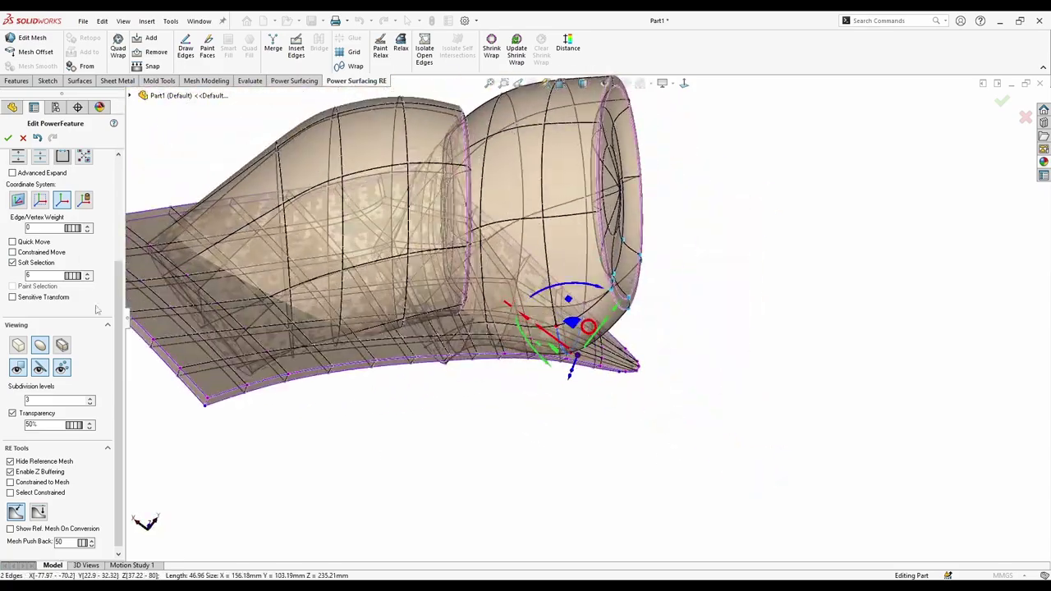
{"action": "left_click", "coordinate": [45, 462]}
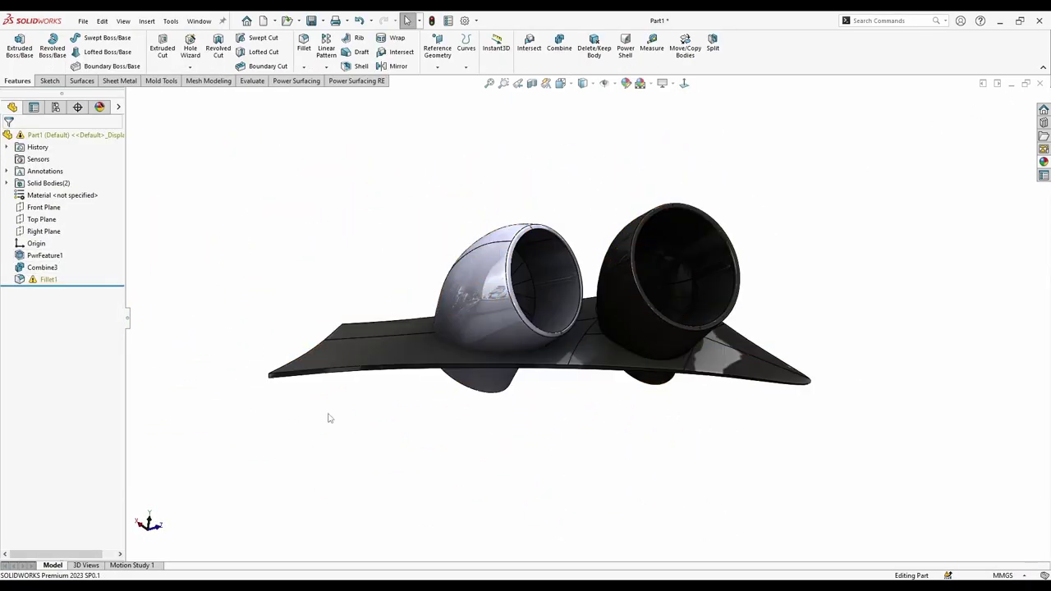
Delete the Combine3 and Fillet1 features from the part.
{"action": "right_click", "coordinate": [41, 279]}
{"action": "left_click", "coordinate": [71, 228]}
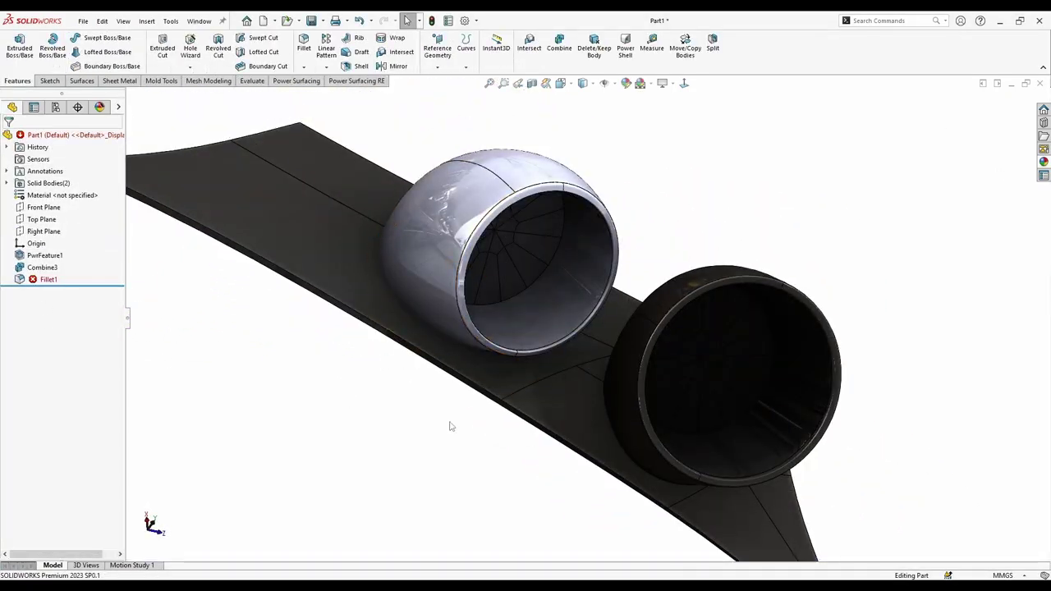
{"action": "middle_click_drag", "start_coordinate": [450, 427], "coordinate": [437, 337]}
{"action": "left_click", "coordinate": [64, 351]}
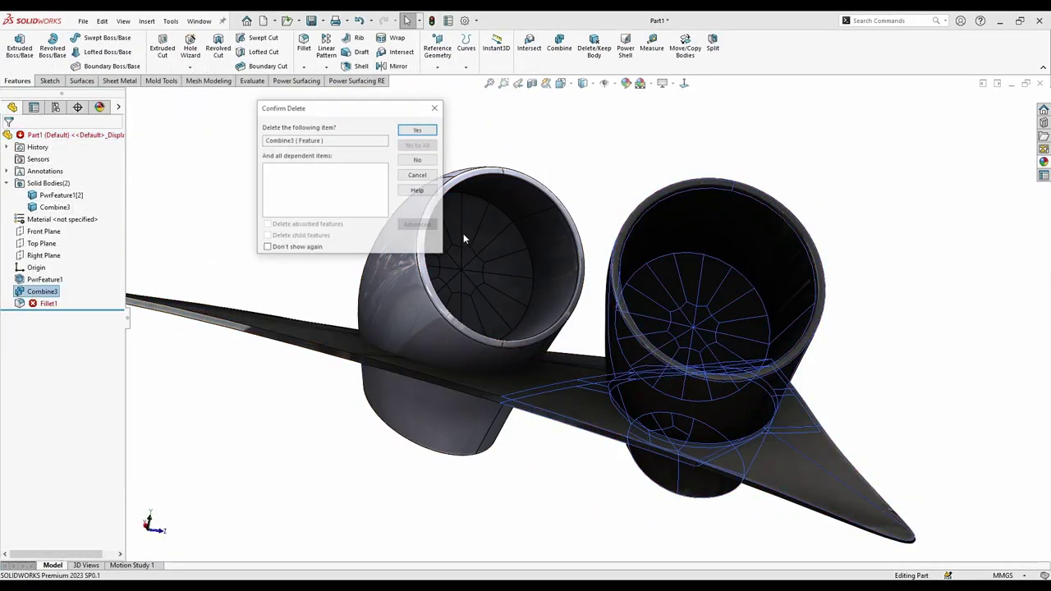
{"action": "right_click", "coordinate": [48, 303]}
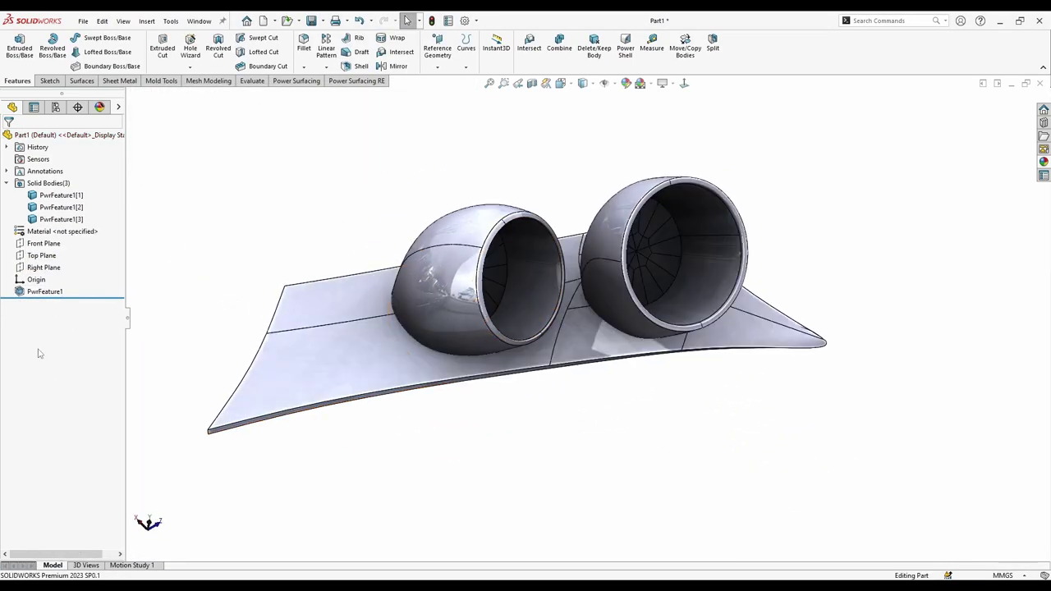
Combine the base plate with the two hollow pods into a single solid body.
{"action": "left_click", "coordinate": [566, 58]}
{"action": "left_click", "coordinate": [361, 345]}
{"action": "left_click", "coordinate": [460, 271]}
{"action": "left_click", "coordinate": [636, 244]}
{"action": "right_click", "coordinate": [636, 245]}
Start a fillet on the edge between the smaller pod and the base, trying radii of 14 mm and 12 mm.
{"action": "middle_click_drag", "start_coordinate": [399, 245], "coordinate": [396, 184]}
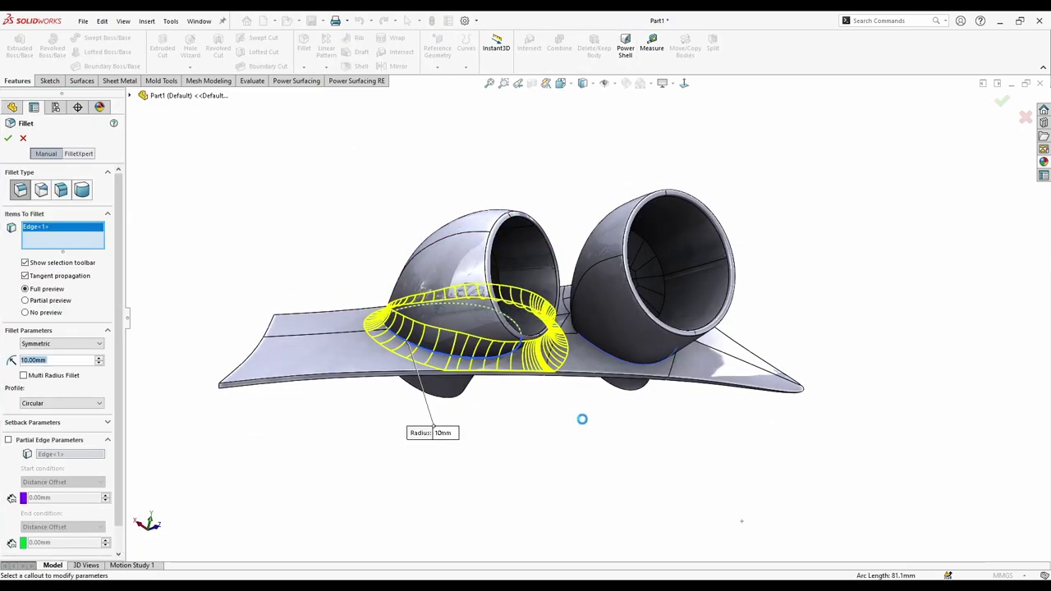
{"action": "middle_click_drag", "start_coordinate": [181, 382], "coordinate": [215, 355]}
{"action": "left_click_drag", "start_coordinate": [51, 360], "coordinate": [9, 360]}
{"action": "type", "text": "14"}
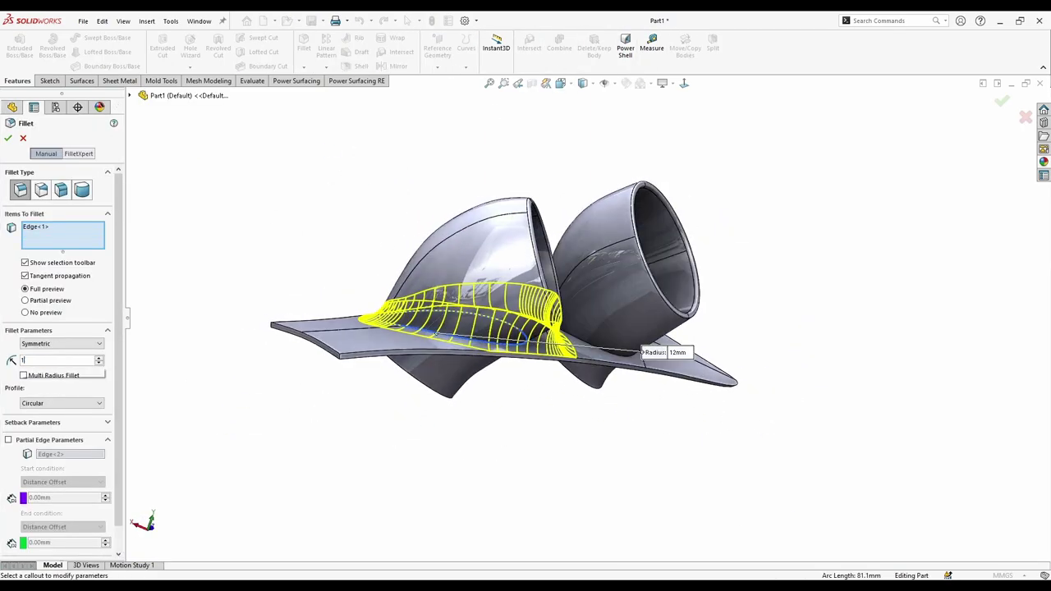
{"action": "key", "text": "Return"}
{"action": "mouse_move", "coordinate": [247, 386]}
{"action": "middle_mouse_down"}
{"action": "mouse_move", "coordinate": [380, 409]}
{"action": "mouse_move", "coordinate": [254, 383]}
{"action": "middle_mouse_up"}
{"action": "left_click_drag", "start_coordinate": [51, 361], "coordinate": [8, 360]}
{"action": "type", "text": "12"}
{"action": "key", "text": "Return"}
Set the smaller pod's fillet radius to 11 mm and accept it.
{"action": "middle_click_drag", "start_coordinate": [279, 384], "coordinate": [361, 370]}
{"action": "left_click_drag", "start_coordinate": [51, 361], "coordinate": [4, 360]}
{"action": "type", "text": "11"}
{"action": "key", "text": "Return"}
Start a fillet on the edge between the larger pod and the base, trying a 14 mm radius.
{"action": "middle_click_drag", "start_coordinate": [379, 196], "coordinate": [428, 246]}
{"action": "scroll", "coordinate": [603, 327], "scroll_direction": "down", "scroll_amount": 3}
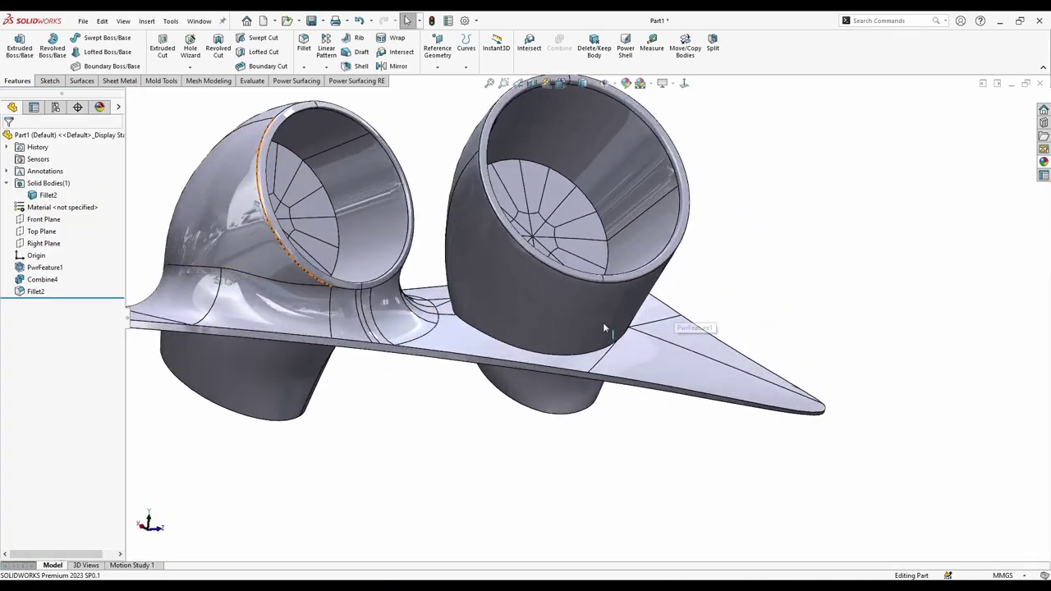
{"action": "middle_click_drag", "start_coordinate": [602, 327], "coordinate": [641, 308]}
{"action": "left_click", "coordinate": [303, 45]}
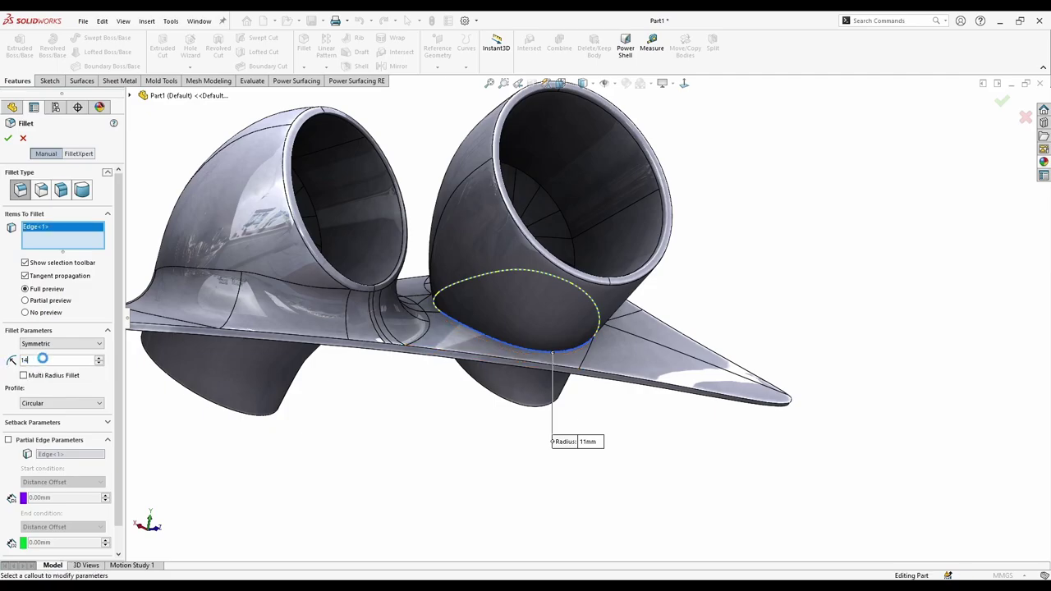
{"action": "key", "text": "Return"}
{"action": "middle_click_drag", "start_coordinate": [271, 390], "coordinate": [526, 370]}
{"action": "key", "text": "Return"}
Try radii of 2 mm and 6 mm for the larger pod's fillet, and accept it with 7 mm.
{"action": "middle_click_drag", "start_coordinate": [288, 369], "coordinate": [460, 435]}
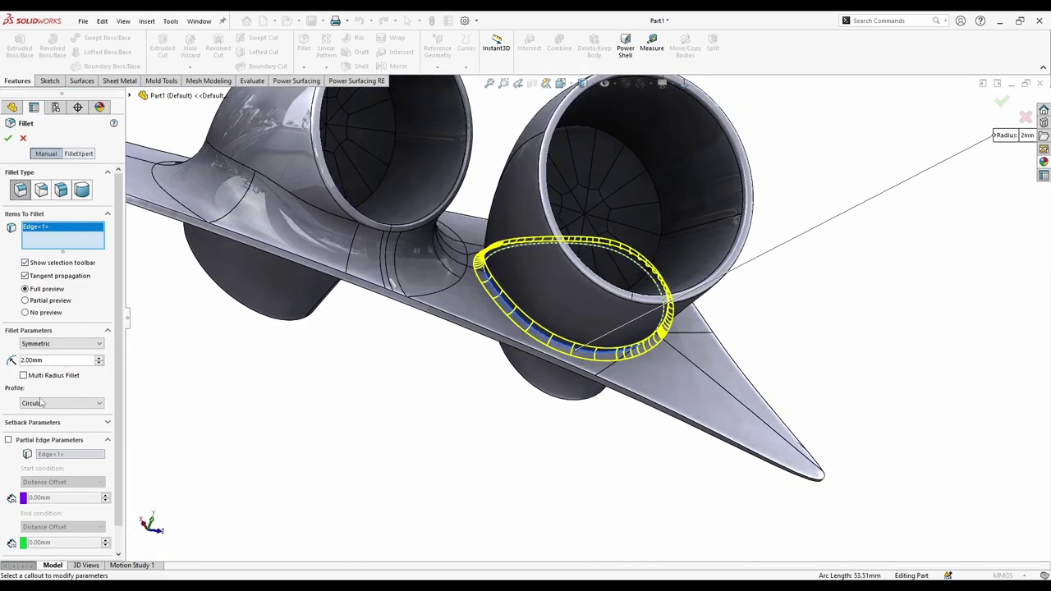
{"action": "key", "text": "Return"}
{"action": "middle_click_drag", "start_coordinate": [288, 378], "coordinate": [267, 349]}
{"action": "double_click", "coordinate": [36, 362]}
{"action": "type", "text": "6"}
{"action": "key", "text": "Return"}
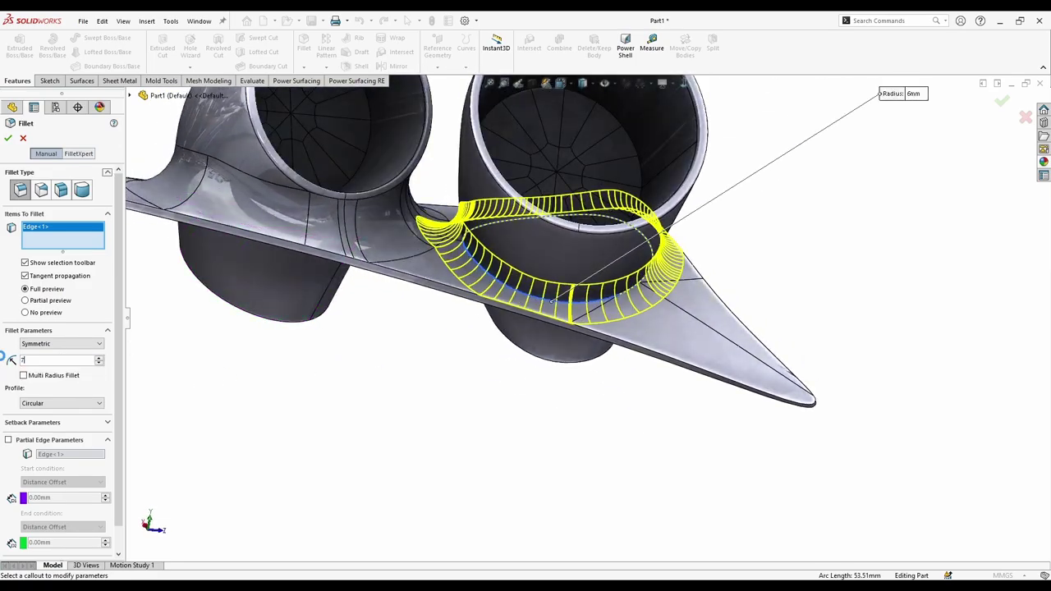
{"action": "left_click", "coordinate": [8, 138]}
Apply a black appearance to the filleted mount body.
{"action": "scroll", "coordinate": [476, 328], "scroll_direction": "up", "scroll_amount": 5}
{"action": "middle_click_drag", "start_coordinate": [401, 383], "coordinate": [534, 312]}
{"action": "scroll", "coordinate": [493, 308], "scroll_direction": "down", "scroll_amount": 4}
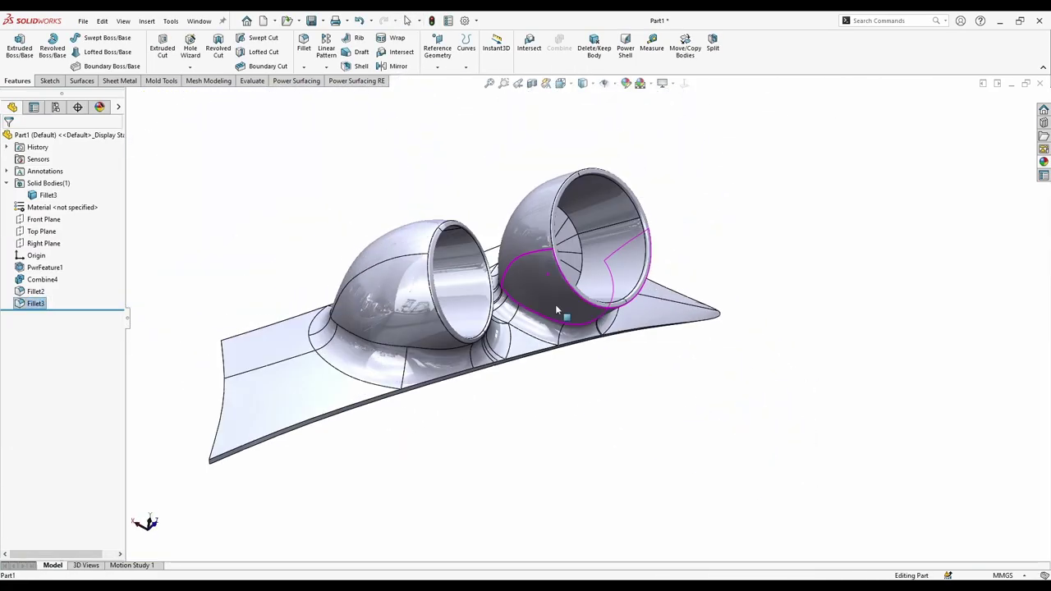
{"action": "middle_click_drag", "start_coordinate": [556, 419], "coordinate": [565, 354]}
{"action": "left_click", "coordinate": [1044, 162]}
{"action": "left_click_drag", "start_coordinate": [905, 393], "coordinate": [528, 345]}
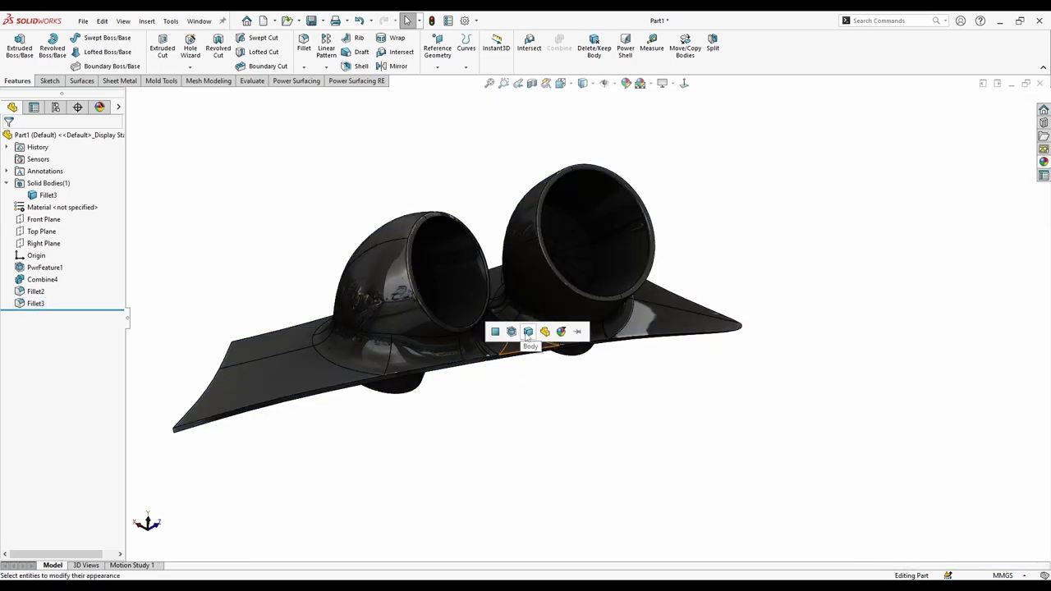
Select the faces on the underside of the base plate and create an offset surface from them.
{"action": "middle_click_drag", "start_coordinate": [336, 228], "coordinate": [341, 273]}
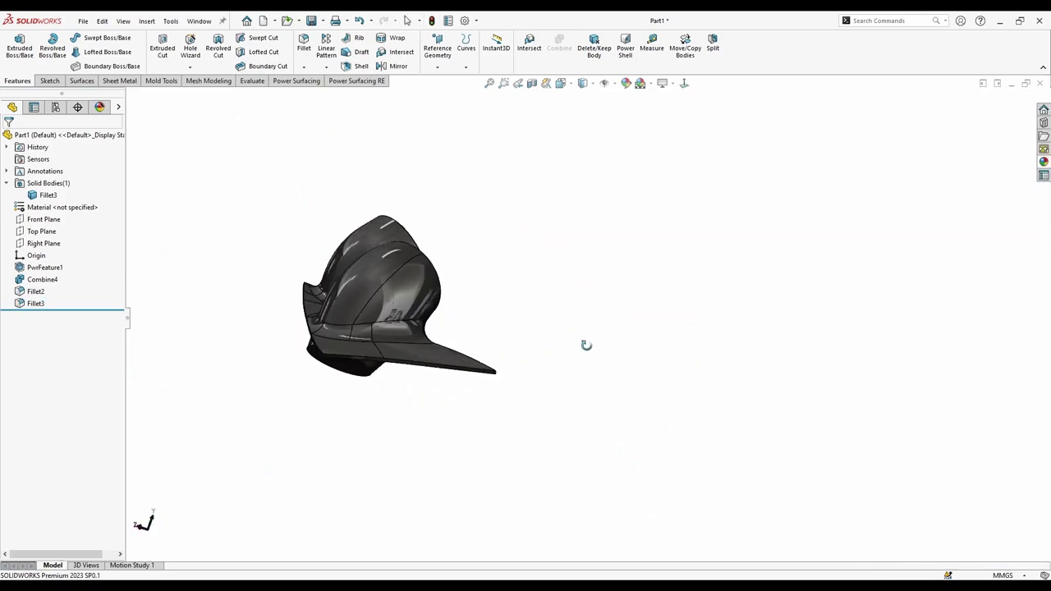
{"action": "middle_click_drag", "start_coordinate": [465, 124], "coordinate": [628, 414]}
{"action": "left_click", "coordinate": [627, 414]}
{"action": "left_click", "coordinate": [760, 353], "text": "ctrl"}
{"action": "left_click", "coordinate": [779, 317], "text": "ctrl"}
{"action": "scroll", "coordinate": [627, 288], "scroll_direction": "down", "scroll_amount": 4}
{"action": "middle_click_drag", "start_coordinate": [779, 296], "coordinate": [521, 206]}
{"action": "scroll", "coordinate": [568, 376], "scroll_direction": "down", "scroll_amount": 5}
{"action": "scroll", "coordinate": [568, 376], "scroll_direction": "up", "scroll_amount": 5}
{"action": "middle_click_drag", "start_coordinate": [568, 376], "coordinate": [522, 353]}
{"action": "scroll", "coordinate": [523, 353], "scroll_direction": "up", "scroll_amount": 3}
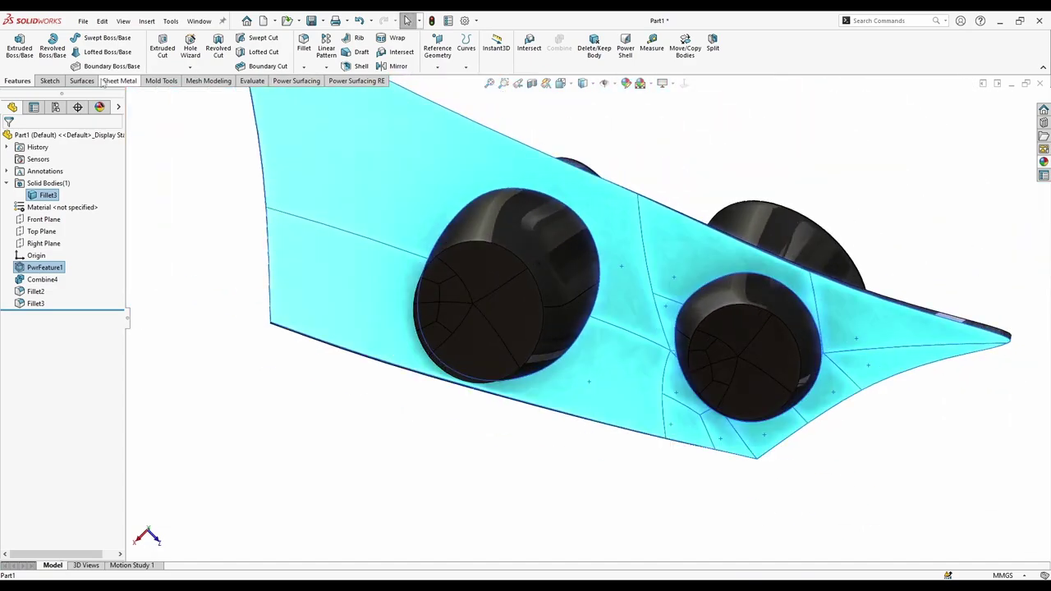
{"action": "left_click", "coordinate": [261, 52]}
{"action": "left_click", "coordinate": [7, 138]}
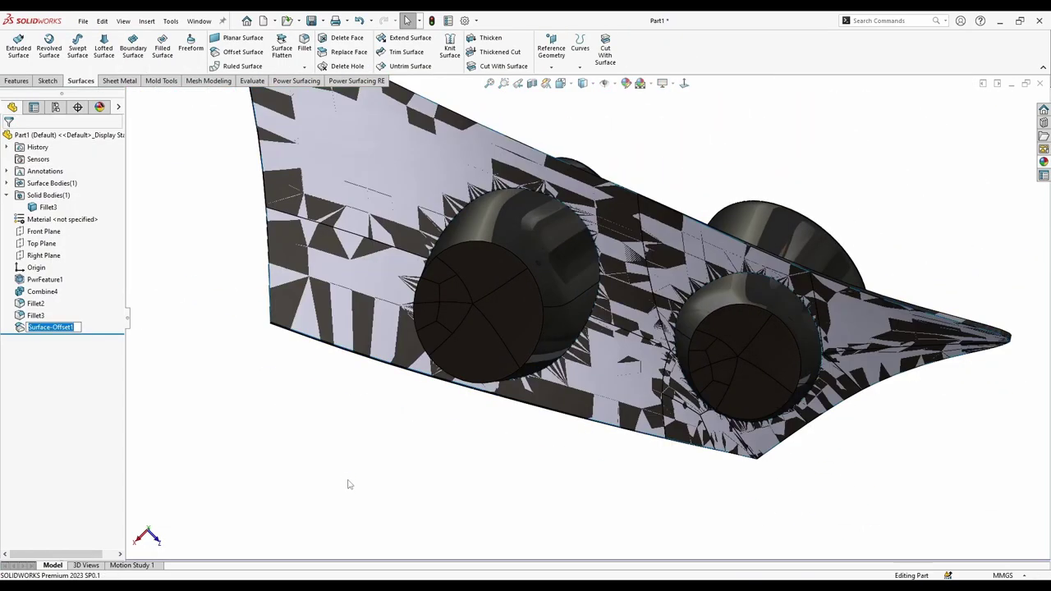
Try to split the mount body with the underside offset surface.
{"action": "middle_click_drag", "start_coordinate": [347, 485], "coordinate": [528, 349]}
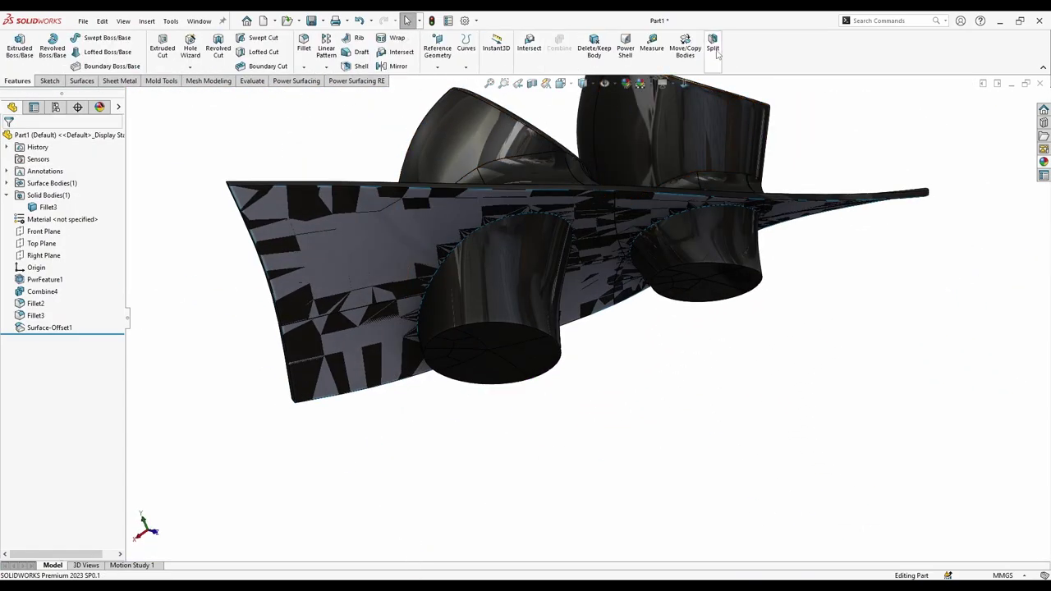
{"action": "left_click", "coordinate": [717, 54]}
{"action": "left_click", "coordinate": [358, 266]}
{"action": "left_click", "coordinate": [63, 283]}
{"action": "middle_click_drag", "start_coordinate": [522, 318], "coordinate": [509, 310]}
{"action": "left_click", "coordinate": [24, 138]}
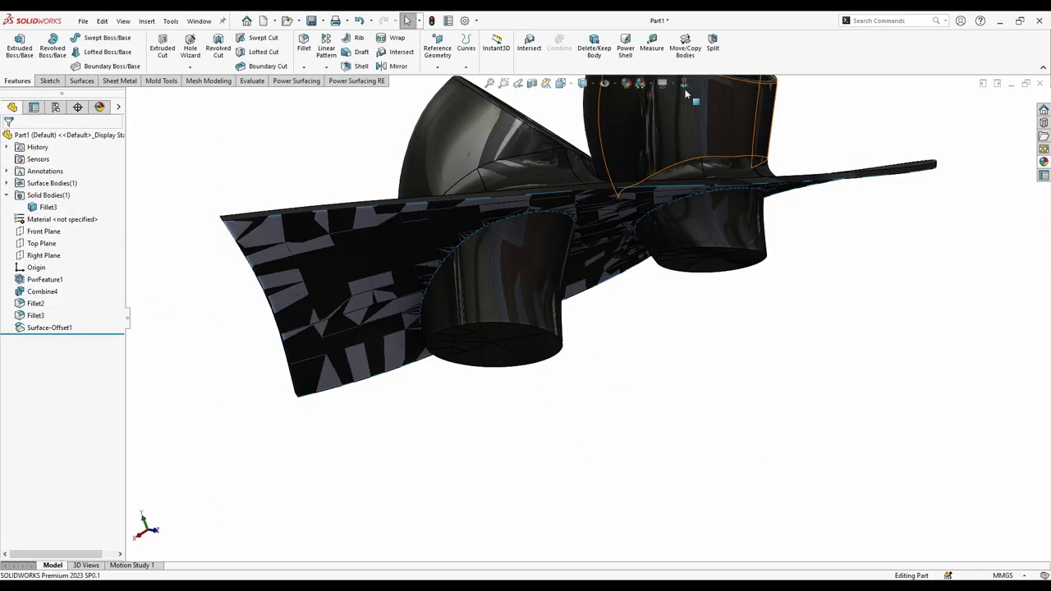
{"action": "left_click", "coordinate": [460, 173]}
{"action": "left_click", "coordinate": [23, 138]}
Try the Intersect command and retry the split on all bodies with Surface-Offset1 as the trim tool.
{"action": "left_click", "coordinate": [529, 48]}
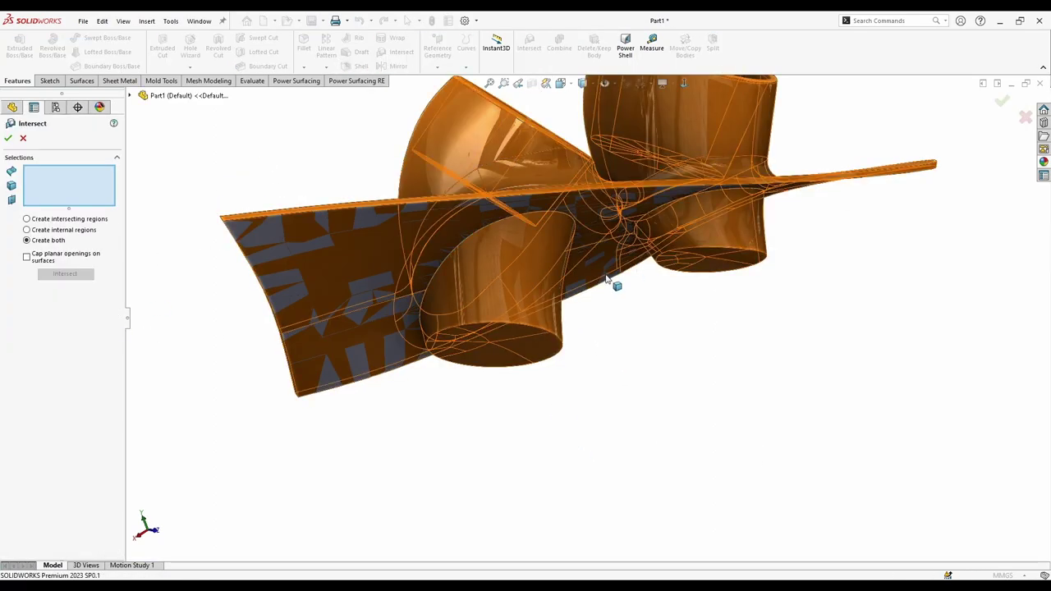
{"action": "left_click", "coordinate": [129, 95]}
{"action": "left_click", "coordinate": [174, 289]}
{"action": "key", "text": "Escape"}
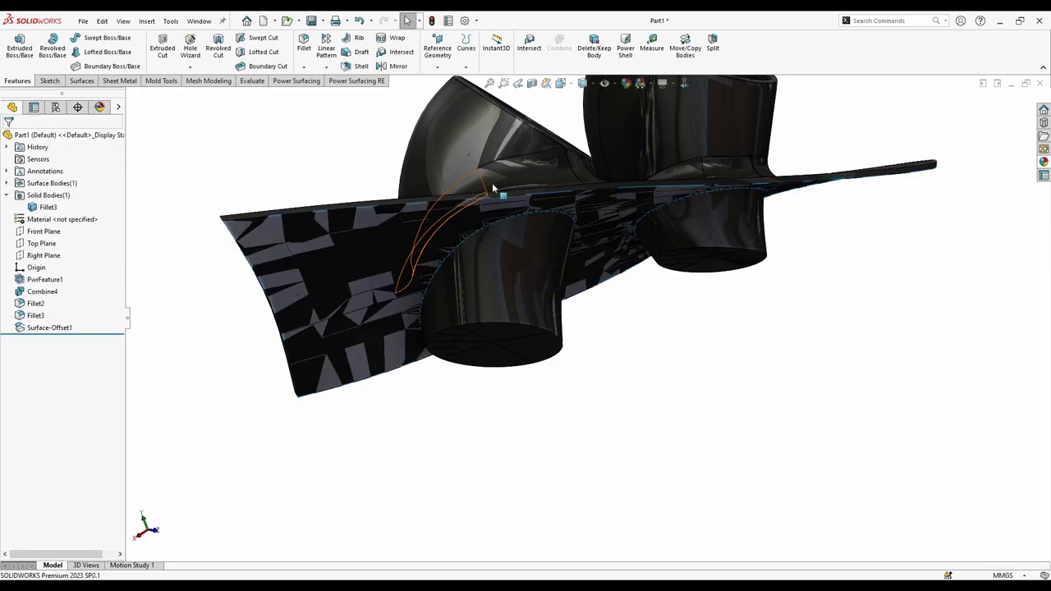
{"action": "left_click", "coordinate": [713, 46]}
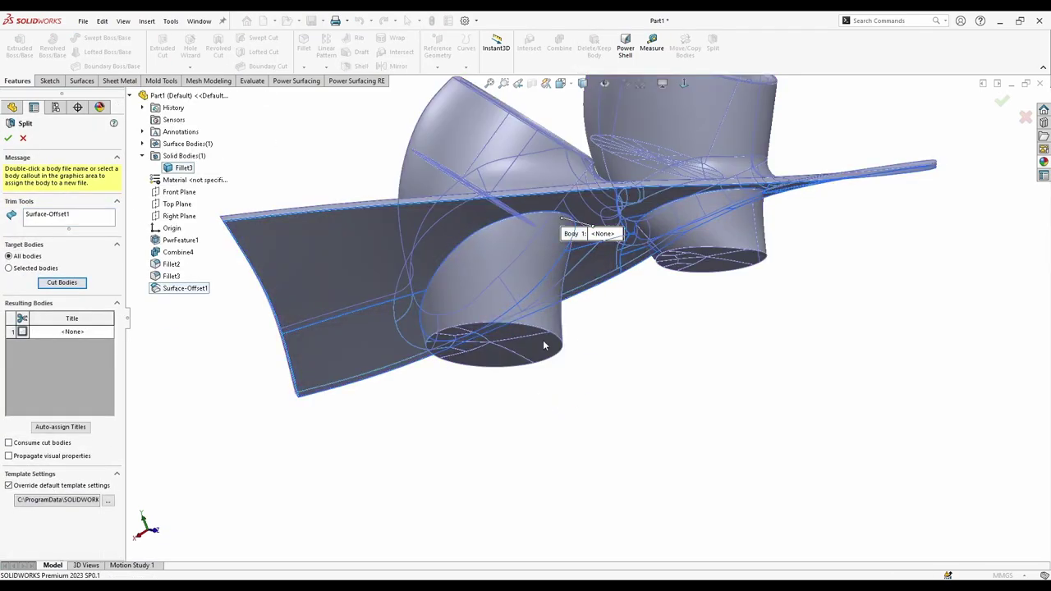
{"action": "key", "text": "Return"}
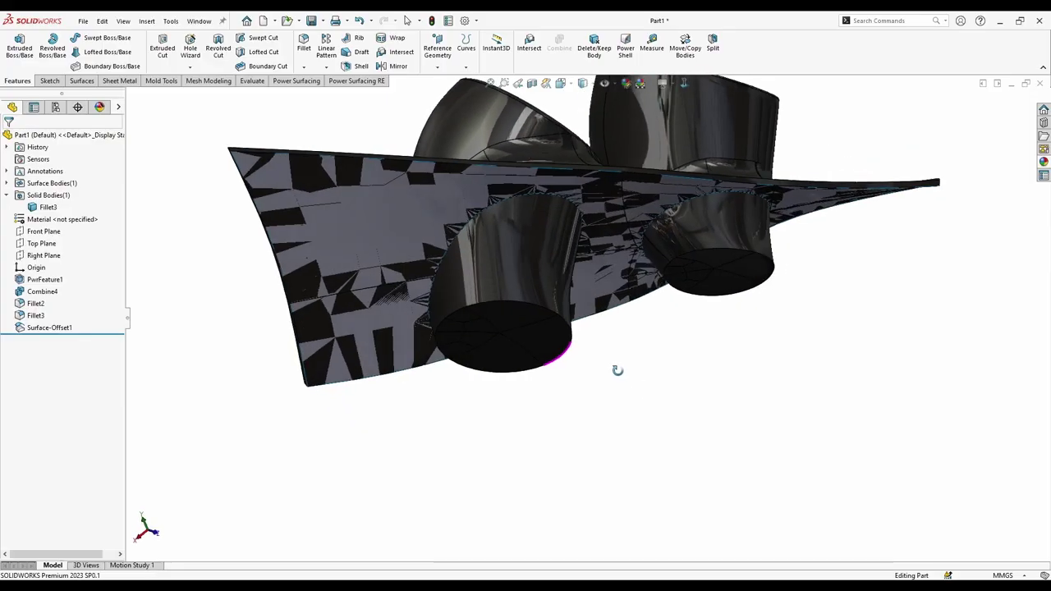
Delete the Surface-Offset1 feature.
{"action": "middle_click_drag", "start_coordinate": [617, 369], "coordinate": [673, 342]}
{"action": "right_click", "coordinate": [49, 328]}
{"action": "left_click", "coordinate": [67, 389]}
{"action": "key", "text": "Return"}
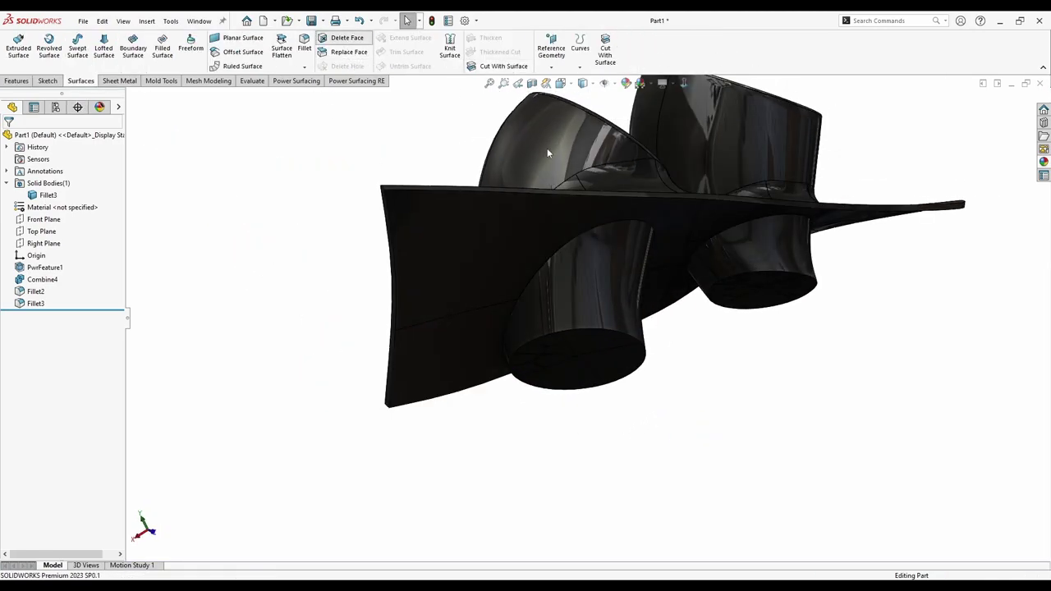
Delete the side faces of both pod stubs protruding below the base plate, using the plain Delete option without patching or filling.
{"action": "middle_click_drag", "start_coordinate": [579, 327], "coordinate": [567, 354]}
{"action": "left_click", "coordinate": [604, 345]}
{"action": "left_click", "coordinate": [739, 402]}
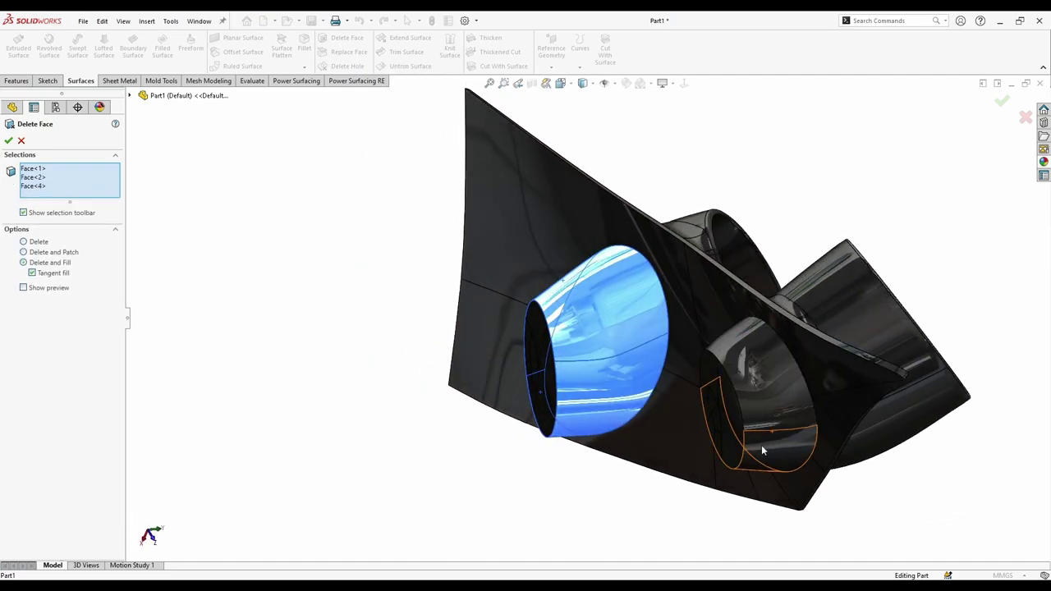
{"action": "left_click", "coordinate": [763, 448]}
{"action": "middle_click_drag", "start_coordinate": [762, 448], "coordinate": [788, 395]}
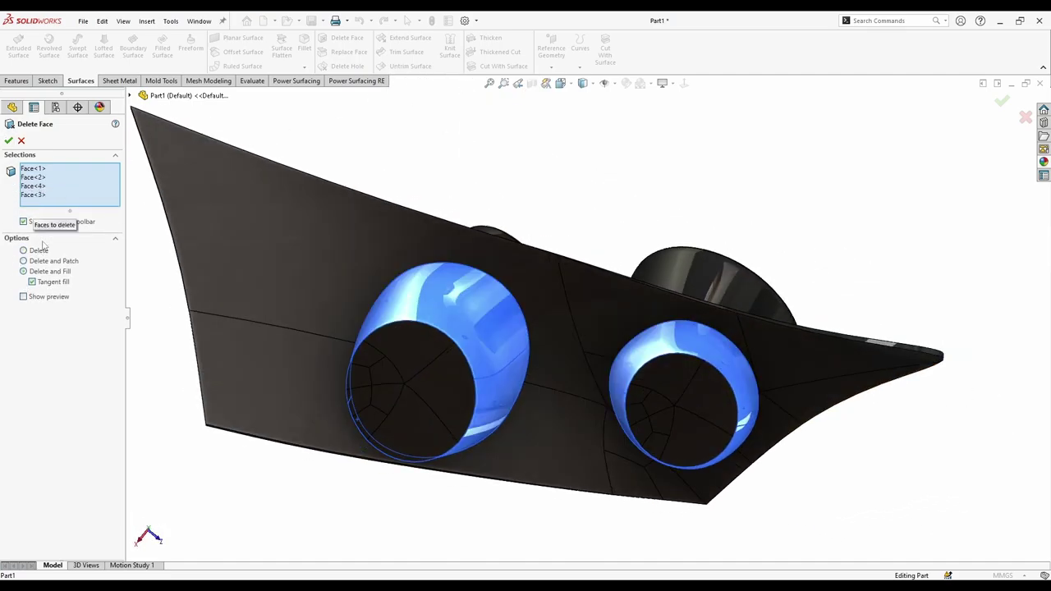
{"action": "key", "text": "Return"}
Delete the two loose end-cap surface bodies left beneath the base plate.
{"action": "middle_click_drag", "start_coordinate": [485, 226], "coordinate": [595, 431]}
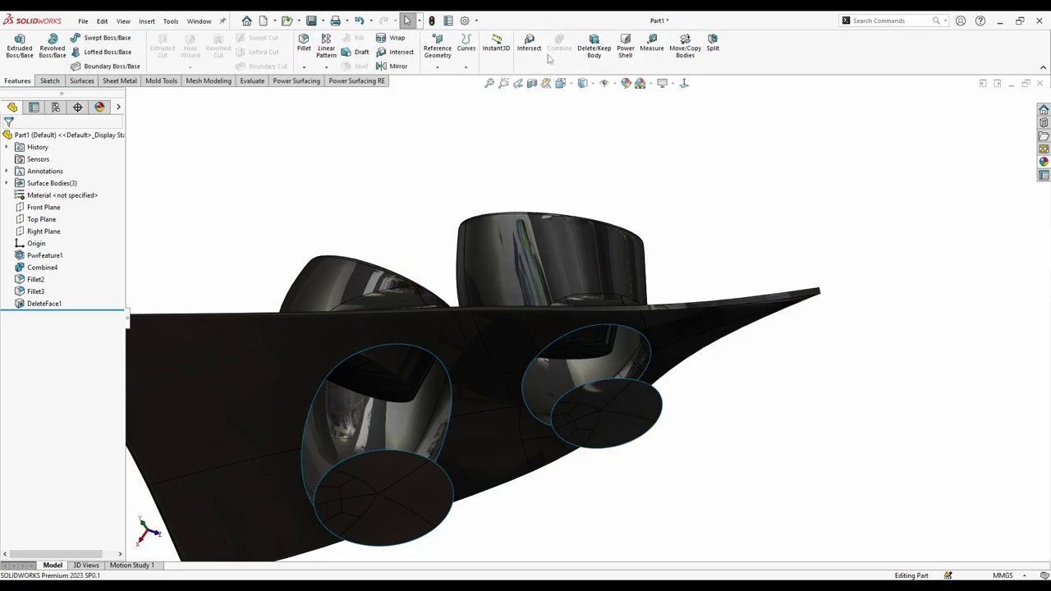
{"action": "scroll", "coordinate": [453, 196], "scroll_direction": "up", "scroll_amount": 3}
{"action": "middle_click_drag", "start_coordinate": [486, 213], "coordinate": [485, 72]}
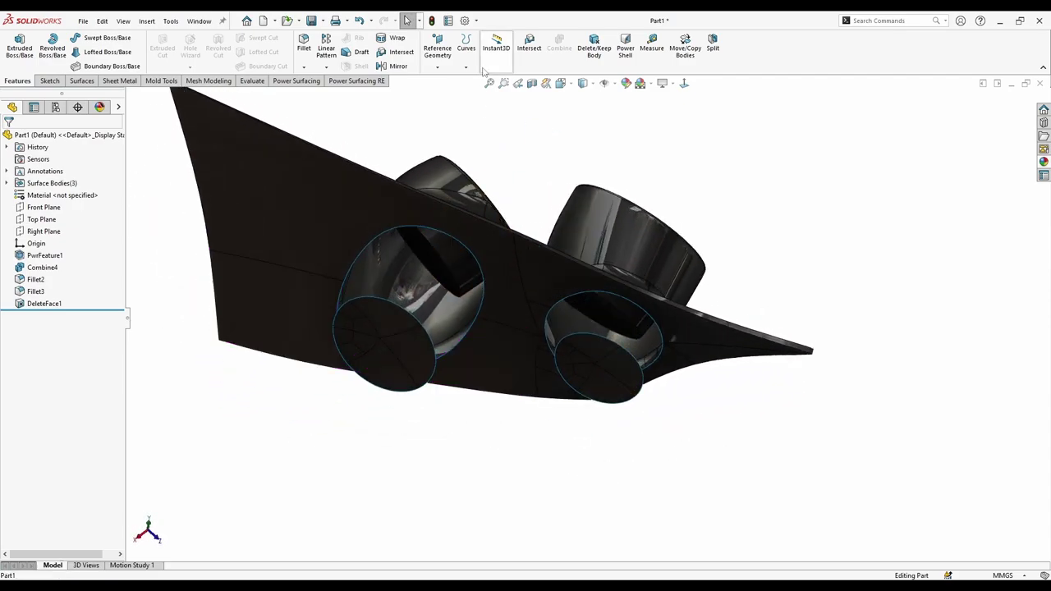
{"action": "left_click", "coordinate": [593, 46]}
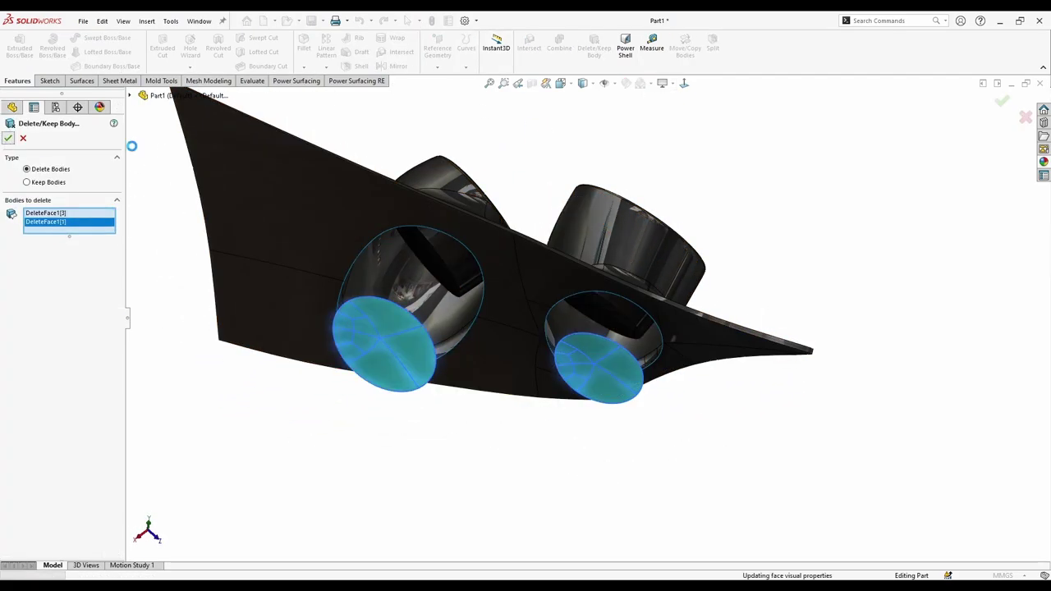
{"action": "key", "text": "Return"}
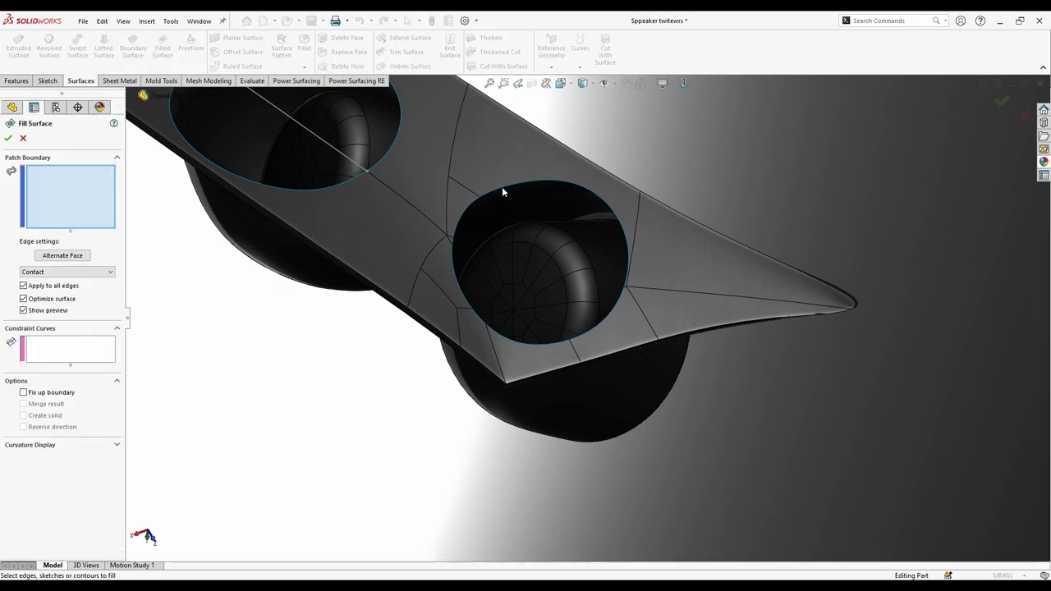
Fill the underside opening of the pod nearest the base's pointed corner, using all its rim edges with Contact edge settings.
{"action": "scroll", "coordinate": [454, 245], "scroll_direction": "down", "scroll_amount": 3}
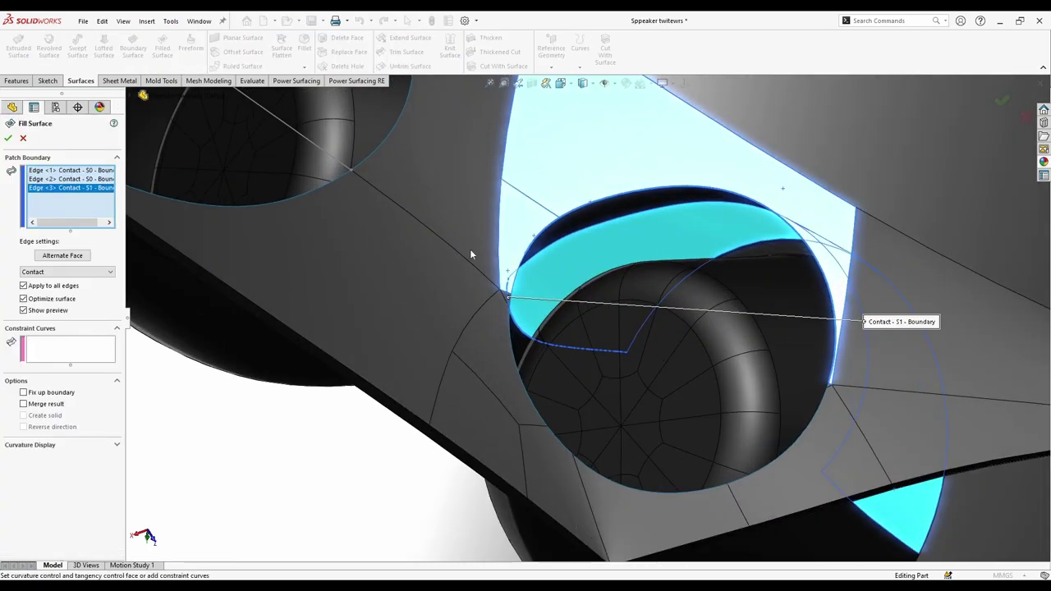
{"action": "left_click", "coordinate": [502, 314]}
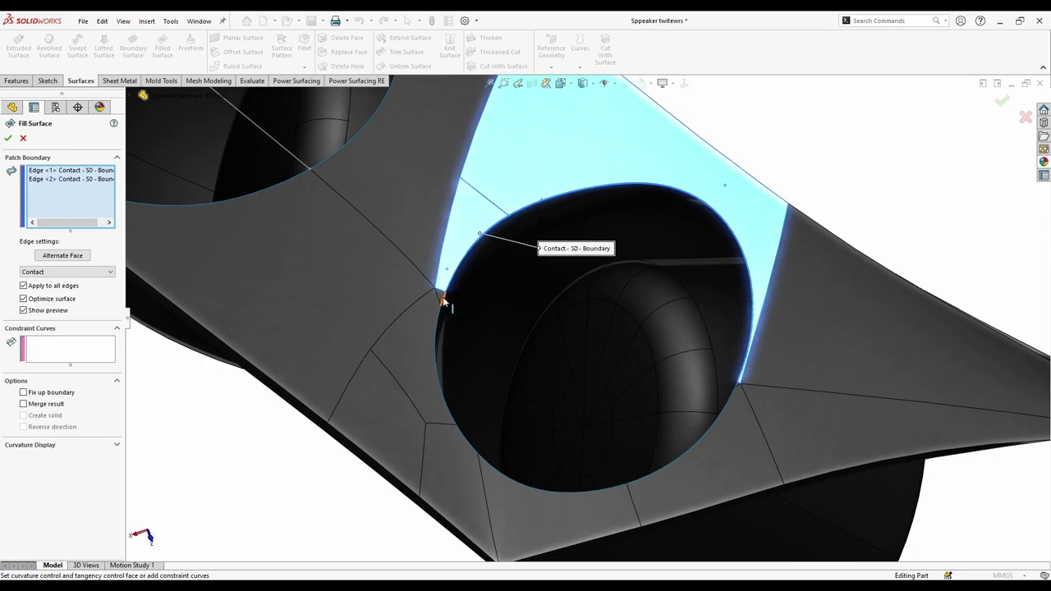
{"action": "left_click", "coordinate": [439, 322]}
{"action": "left_click", "coordinate": [472, 448]}
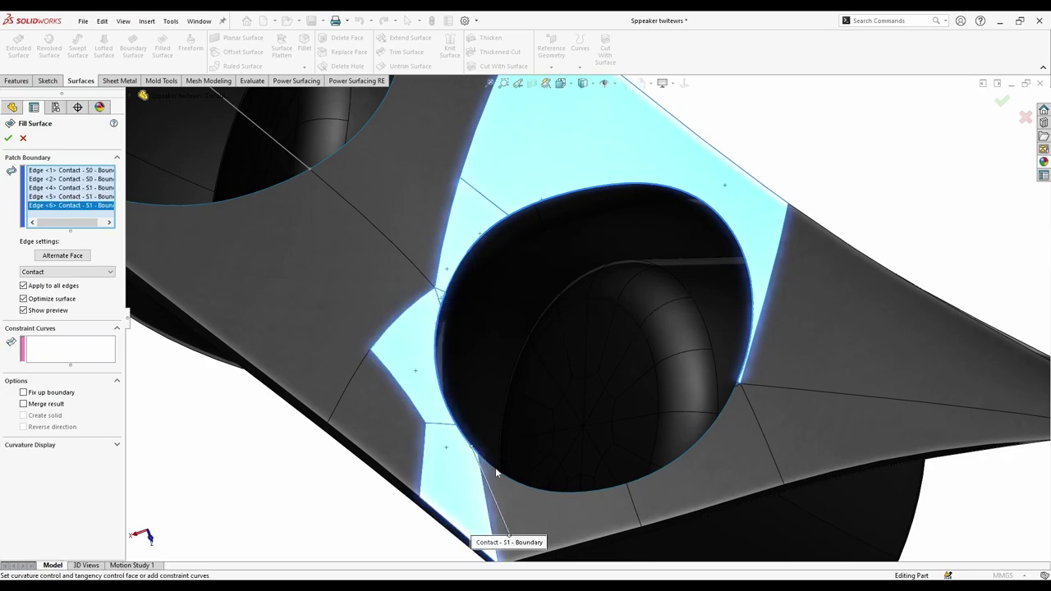
{"action": "left_click", "coordinate": [658, 473]}
{"action": "left_click", "coordinate": [904, 415]}
{"action": "scroll", "coordinate": [627, 345], "scroll_direction": "down", "scroll_amount": 3}
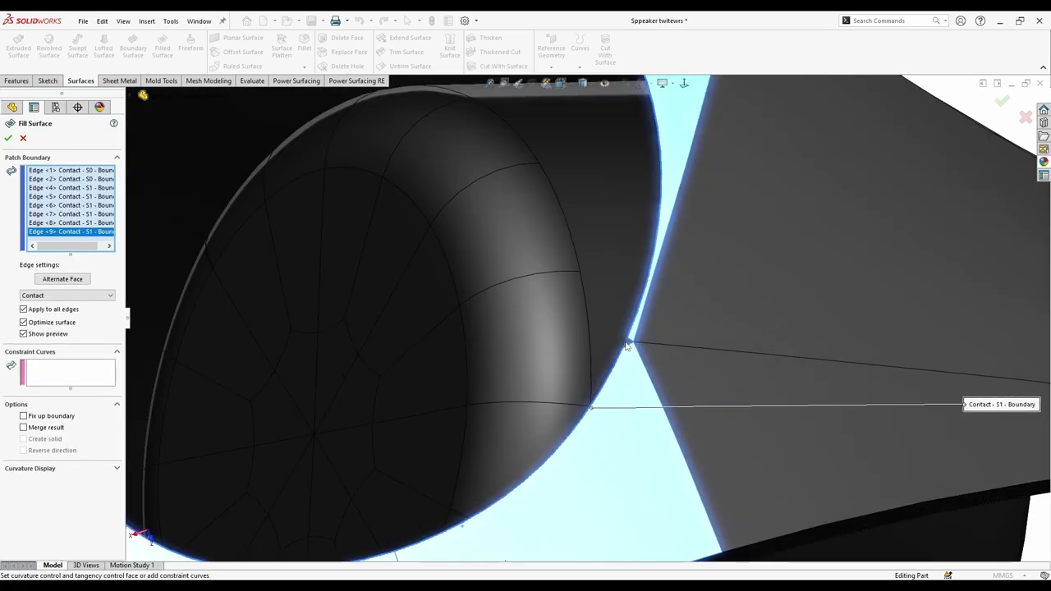
{"action": "left_click", "coordinate": [628, 347]}
{"action": "scroll", "coordinate": [615, 366], "scroll_direction": "up", "scroll_amount": 6}
{"action": "middle_click_drag", "start_coordinate": [613, 369], "coordinate": [532, 349]}
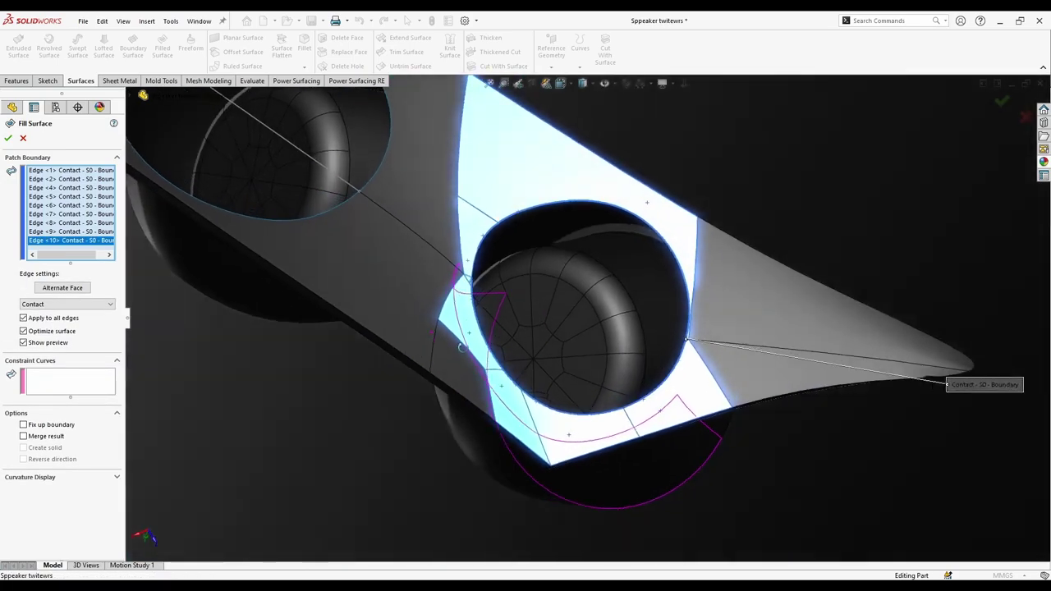
{"action": "scroll", "coordinate": [373, 322], "scroll_direction": "down", "scroll_amount": 3}
{"action": "scroll", "coordinate": [671, 346], "scroll_direction": "up", "scroll_amount": 1}
{"action": "scroll", "coordinate": [671, 346], "scroll_direction": "up", "scroll_amount": 1}
{"action": "middle_click_drag", "start_coordinate": [473, 280], "coordinate": [453, 287]}
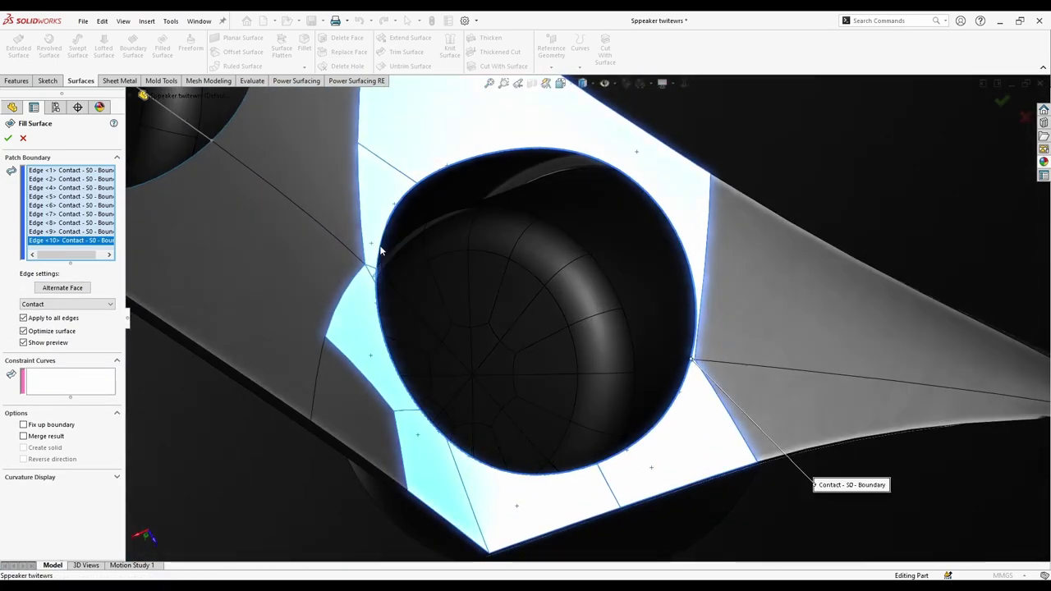
{"action": "scroll", "coordinate": [383, 239], "scroll_direction": "down", "scroll_amount": 3}
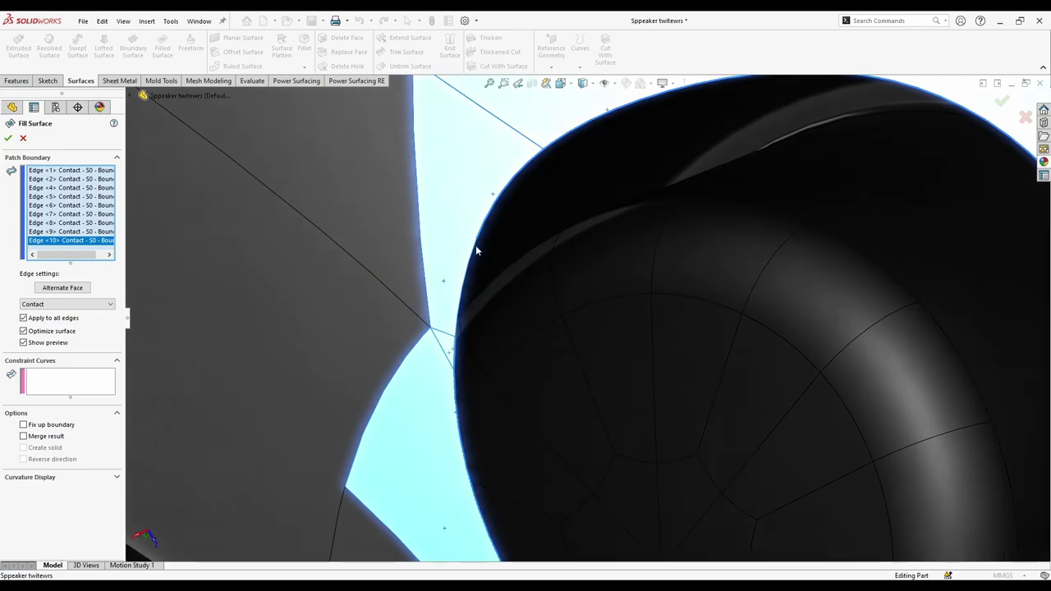
{"action": "scroll", "coordinate": [503, 308], "scroll_direction": "up", "scroll_amount": 5}
{"action": "middle_click_drag", "start_coordinate": [619, 369], "coordinate": [581, 201]}
{"action": "left_click", "coordinate": [9, 139]}
Fill the other pod's underside opening from its four rim edges with Contact settings, using the 3D sketch line as a constraint curve.
{"action": "scroll", "coordinate": [528, 300], "scroll_direction": "up", "scroll_amount": 3}
{"action": "middle_click_drag", "start_coordinate": [527, 304], "coordinate": [409, 132]}
{"action": "middle_click_drag", "start_coordinate": [565, 301], "coordinate": [582, 318]}
{"action": "scroll", "coordinate": [421, 345], "scroll_direction": "down", "scroll_amount": 1}
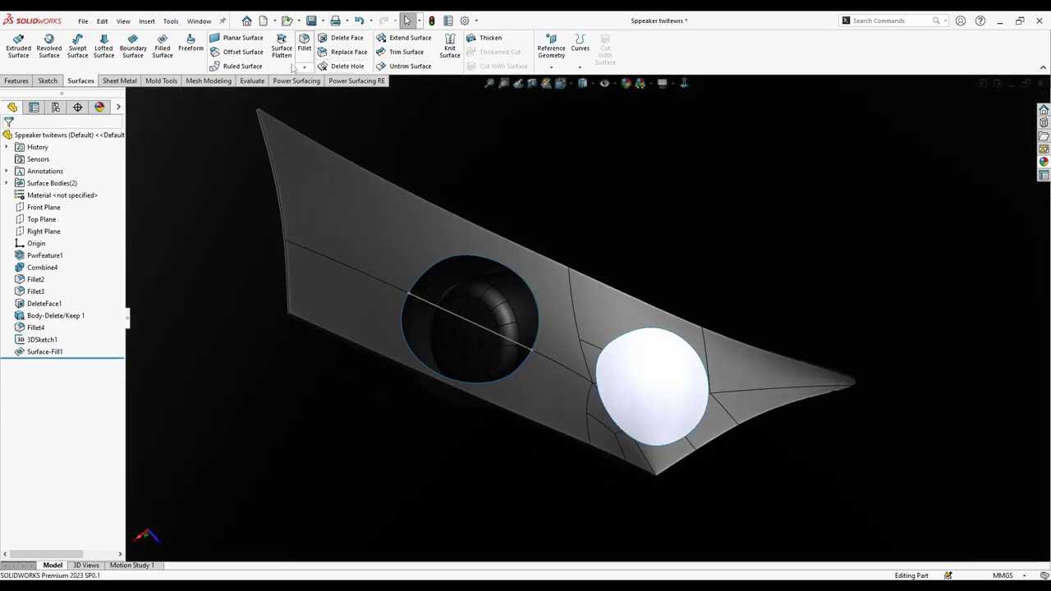
{"action": "left_click", "coordinate": [162, 47]}
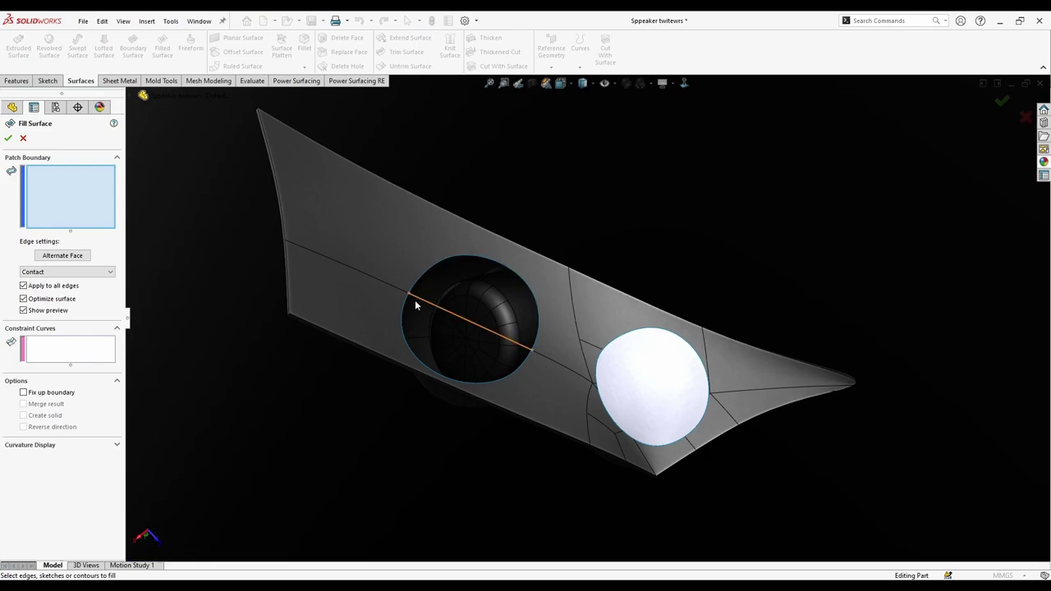
{"action": "left_click", "coordinate": [423, 280]}
{"action": "left_click", "coordinate": [417, 361]}
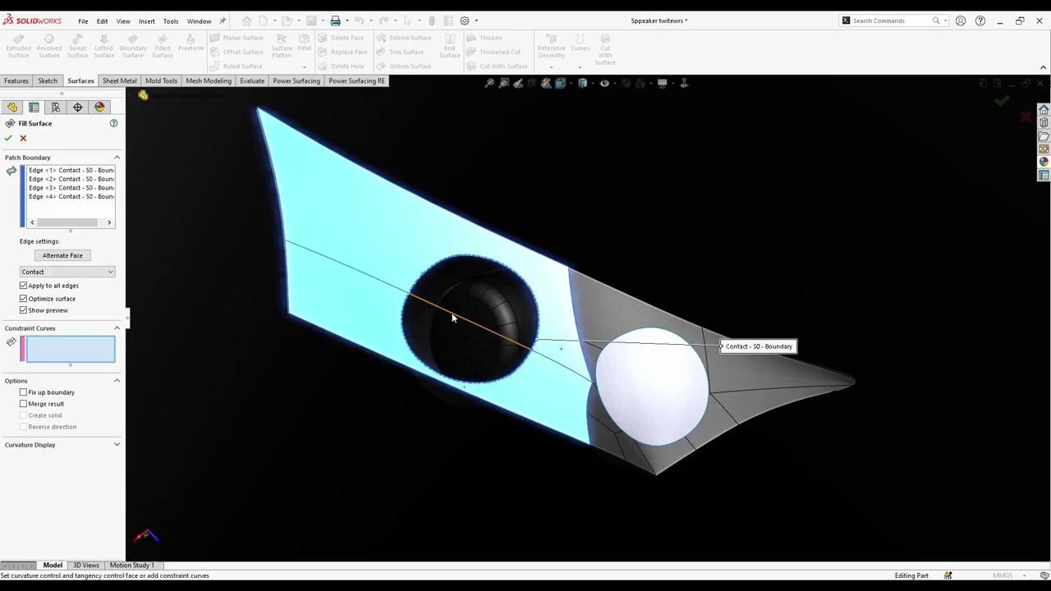
{"action": "left_click", "coordinate": [7, 138]}
Knit Surface-Fill1, Surface-Fill2 and the Fillet4 body together with Create solid on and Merge entities off.
{"action": "middle_click_drag", "start_coordinate": [376, 363], "coordinate": [516, 309]}
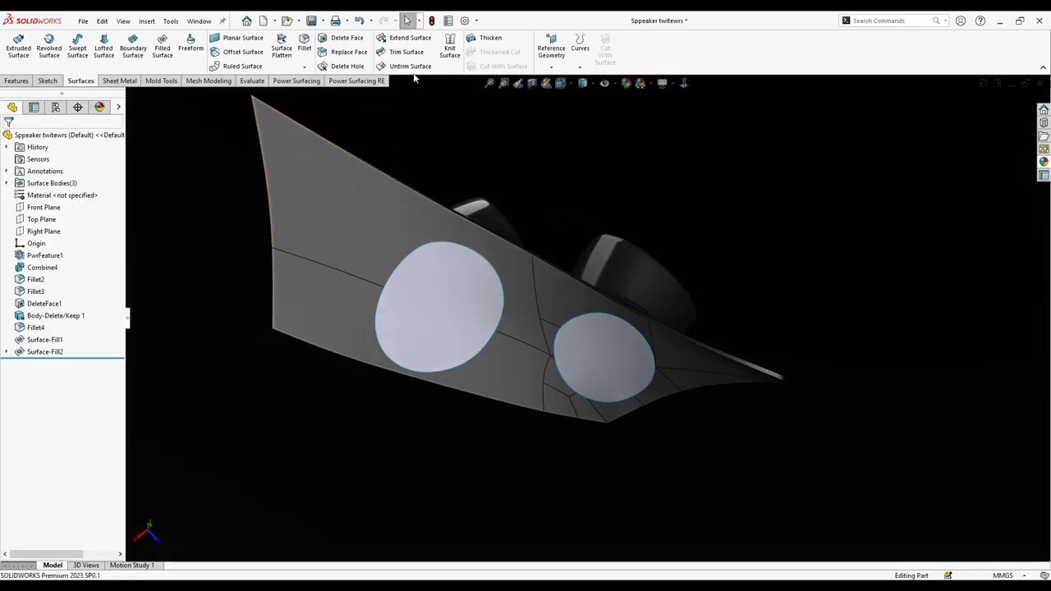
{"action": "left_click", "coordinate": [449, 48]}
{"action": "left_click", "coordinate": [452, 277]}
{"action": "left_click", "coordinate": [582, 357]}
{"action": "left_click", "coordinate": [641, 386]}
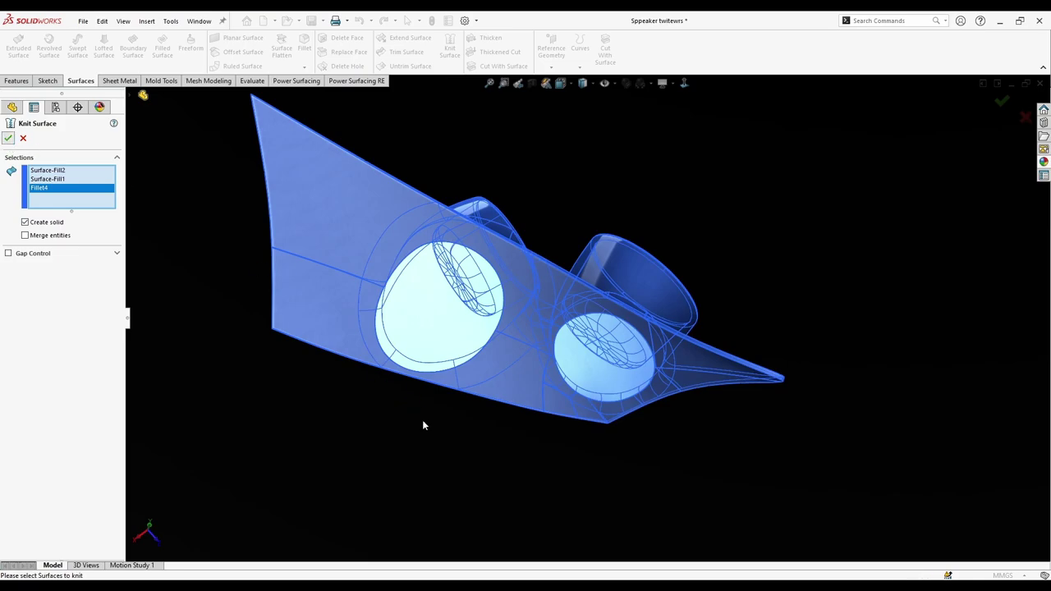
{"action": "key", "text": "Return"}
Section the knitted mount and shift the cutting plane through the pods to examine the interior.
{"action": "middle_click_drag", "start_coordinate": [410, 432], "coordinate": [738, 431]}
{"action": "left_click", "coordinate": [533, 83]}
{"action": "left_click_drag", "start_coordinate": [444, 362], "coordinate": [498, 388]}
{"action": "middle_click_drag", "start_coordinate": [498, 388], "coordinate": [502, 260]}
{"action": "left_click_drag", "start_coordinate": [476, 289], "coordinate": [803, 354]}
{"action": "left_click", "coordinate": [9, 139]}
Change the scene to a white background with floor reflections and apply a glossy red appearance to the mount.
{"action": "middle_click_drag", "start_coordinate": [267, 193], "coordinate": [361, 275]}
{"action": "middle_click_drag", "start_coordinate": [476, 195], "coordinate": [700, 465]}
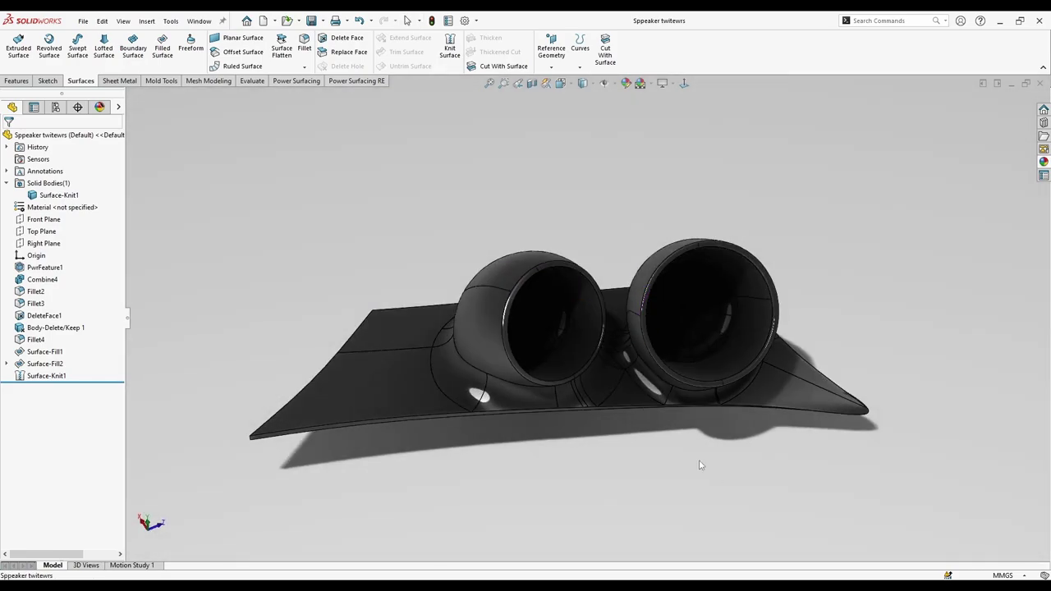
{"action": "middle_click_drag", "start_coordinate": [663, 495], "coordinate": [657, 419]}
{"action": "left_click", "coordinate": [654, 97]}
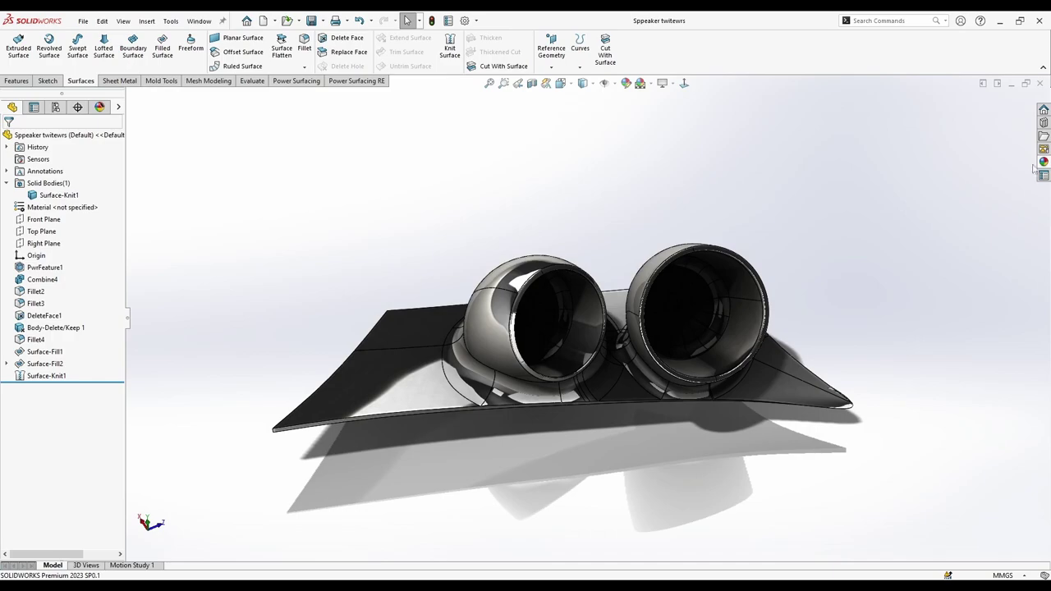
{"action": "left_click", "coordinate": [1044, 162]}
{"action": "left_click_drag", "start_coordinate": [920, 555], "coordinate": [749, 393]}
Examine the red mount from the front and from beneath, including the closed pod openings on the underside.
{"action": "middle_click_drag", "start_coordinate": [731, 493], "coordinate": [661, 325]}
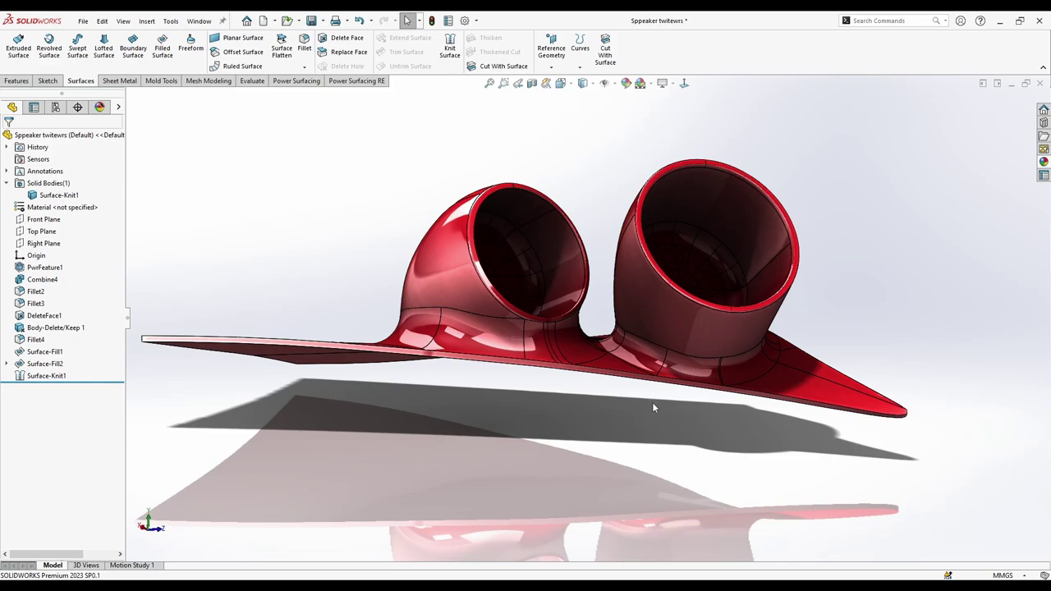
{"action": "middle_click_drag", "start_coordinate": [654, 408], "coordinate": [643, 298]}
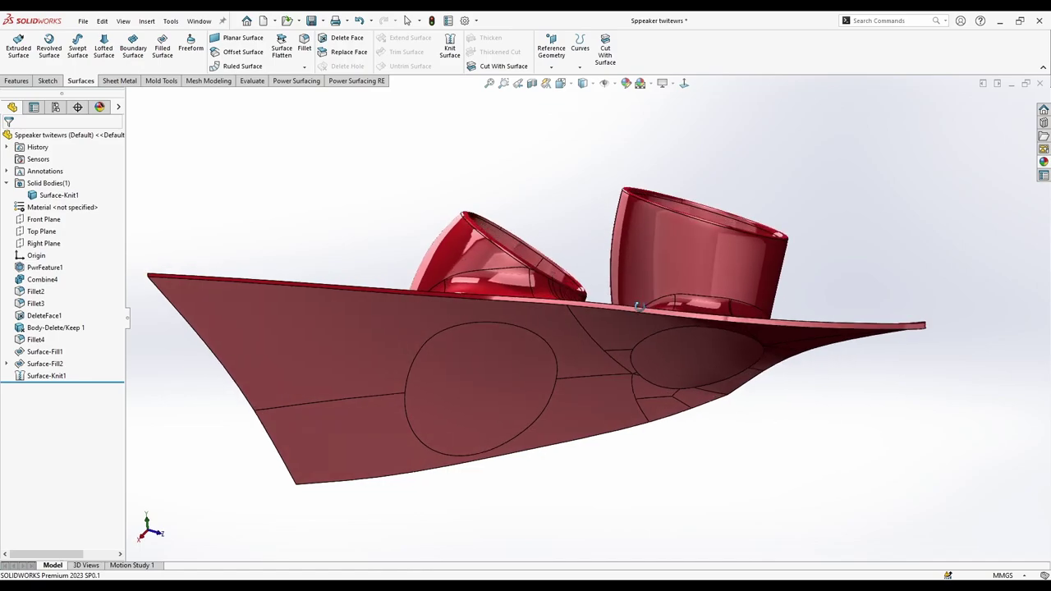
{"action": "middle_click_drag", "start_coordinate": [678, 329], "coordinate": [493, 538]}
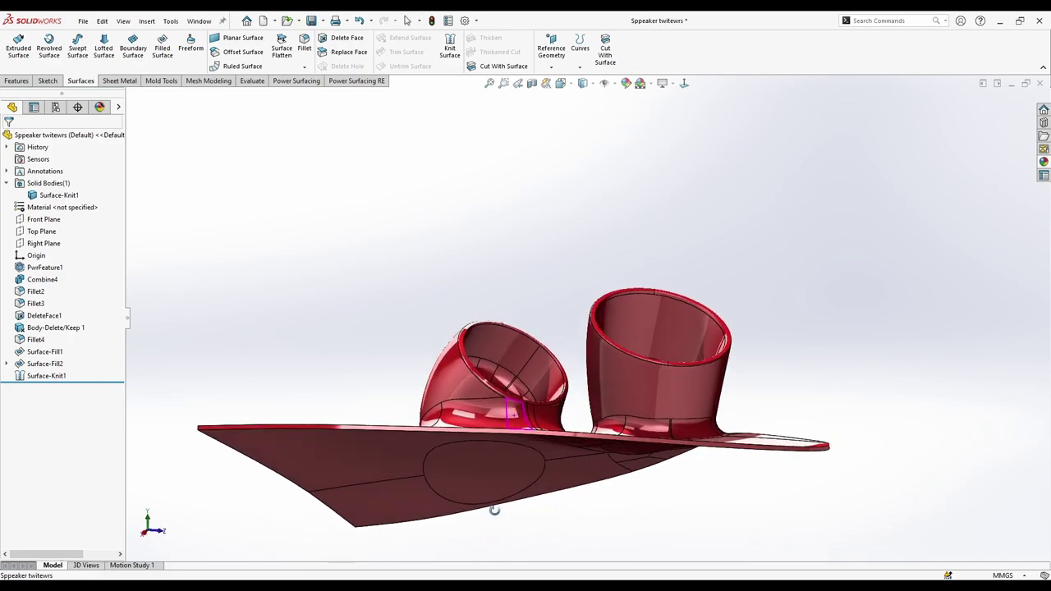
{"action": "middle_click_drag", "start_coordinate": [499, 510], "coordinate": [495, 448]}
{"action": "scroll", "coordinate": [495, 448], "scroll_direction": "up", "scroll_amount": 3}
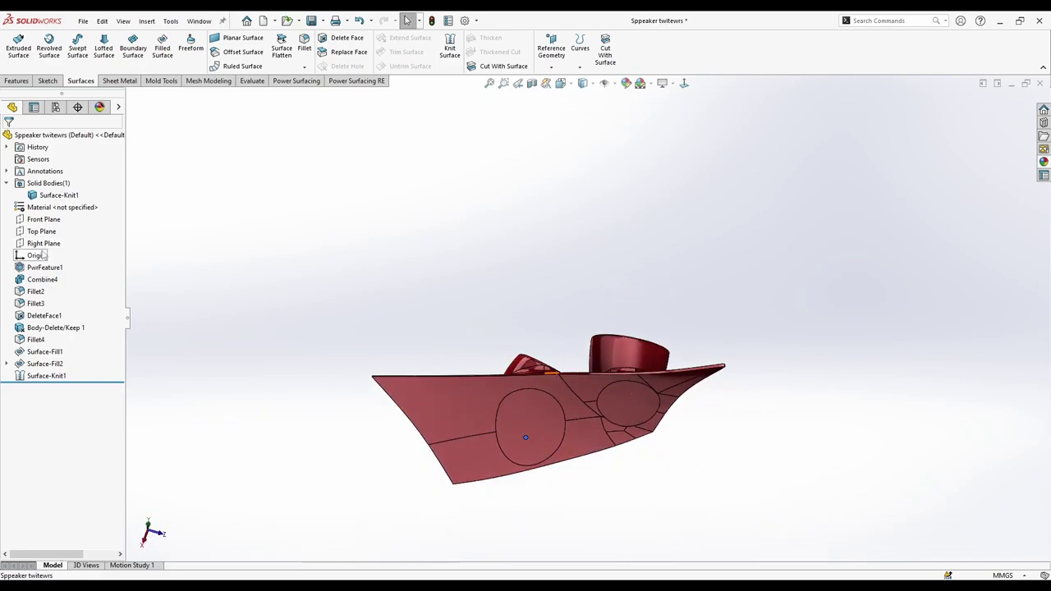
{"action": "middle_click_drag", "start_coordinate": [670, 102], "coordinate": [863, 400]}
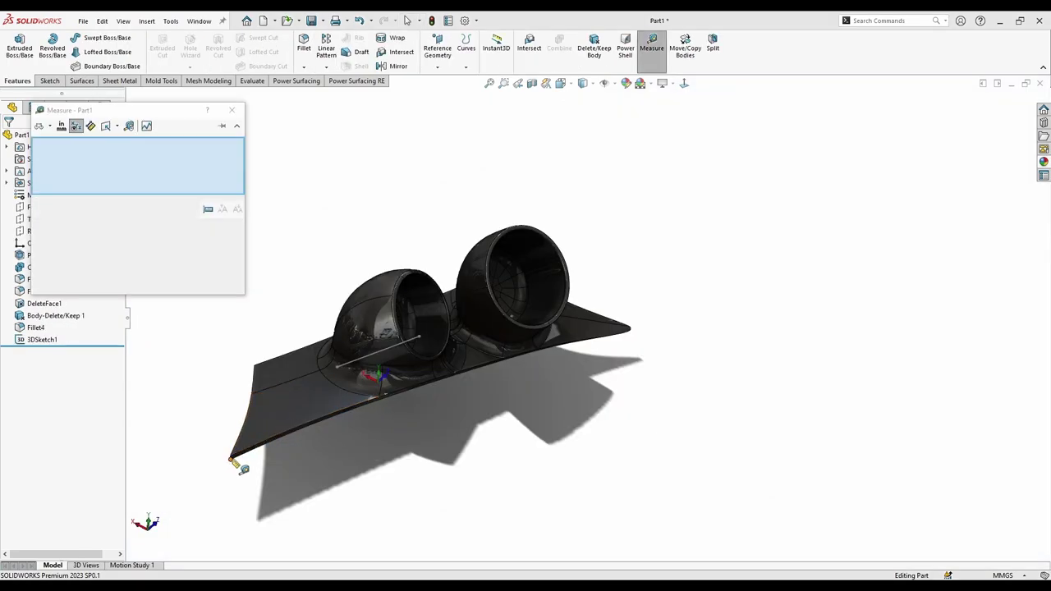
Measure the distance between the base plate's front corner vertex and the rear corner vertex behind the larger pod.
{"action": "left_click", "coordinate": [231, 459]}
{"action": "middle_click_drag", "start_coordinate": [232, 459], "coordinate": [506, 514]}
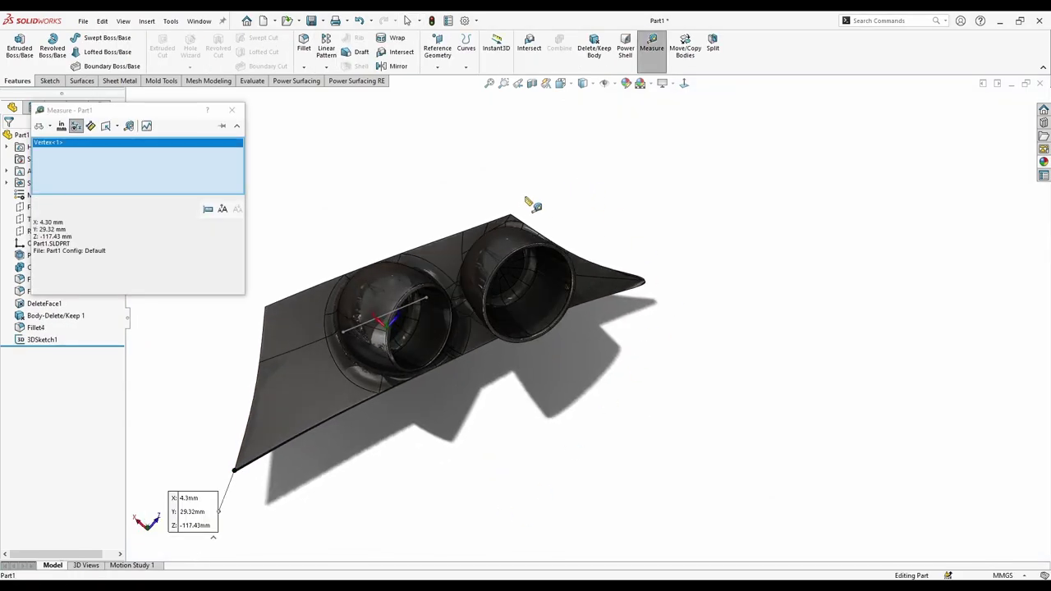
{"action": "left_click", "coordinate": [510, 218]}
{"action": "middle_click_drag", "start_coordinate": [510, 217], "coordinate": [512, 305]}
{"action": "scroll", "coordinate": [446, 345], "scroll_direction": "down", "scroll_amount": 2}
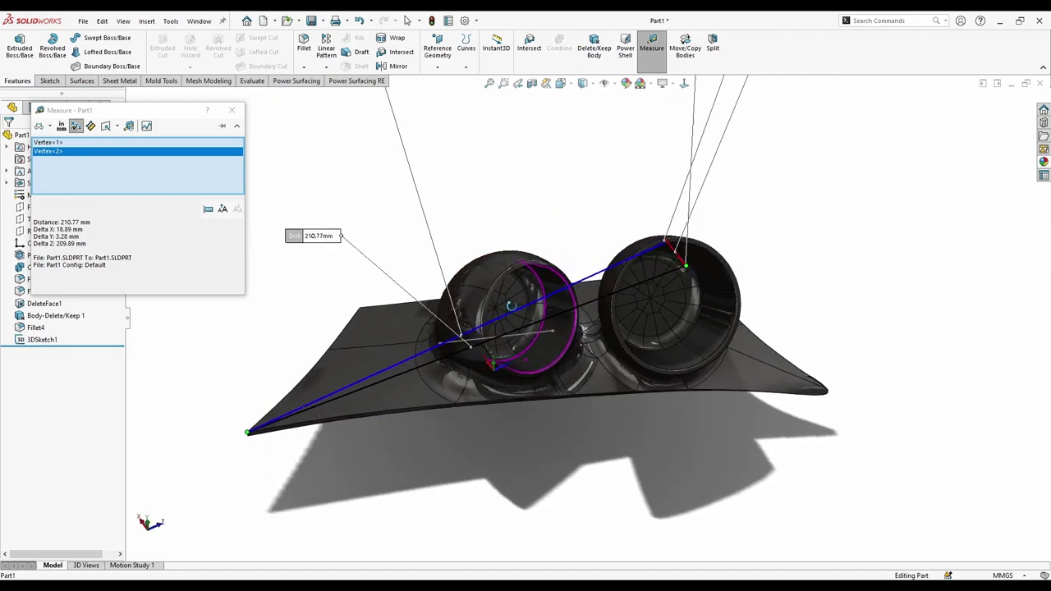
{"action": "scroll", "coordinate": [521, 345], "scroll_direction": "down", "scroll_amount": 2}
{"action": "middle_click_drag", "start_coordinate": [525, 361], "coordinate": [597, 186]}
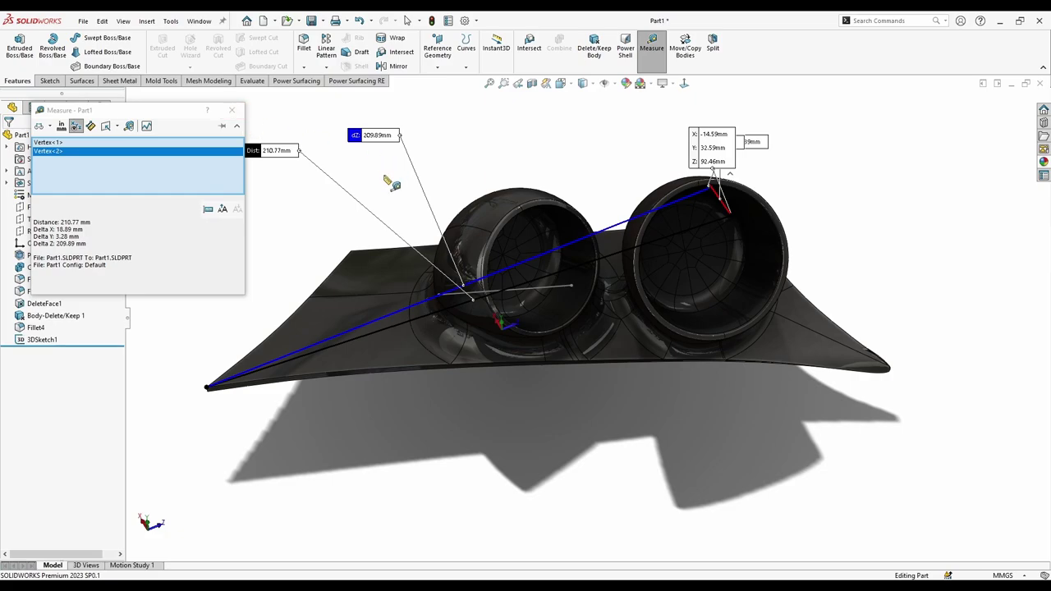
{"action": "middle_click_drag", "start_coordinate": [504, 164], "coordinate": [550, 213]}
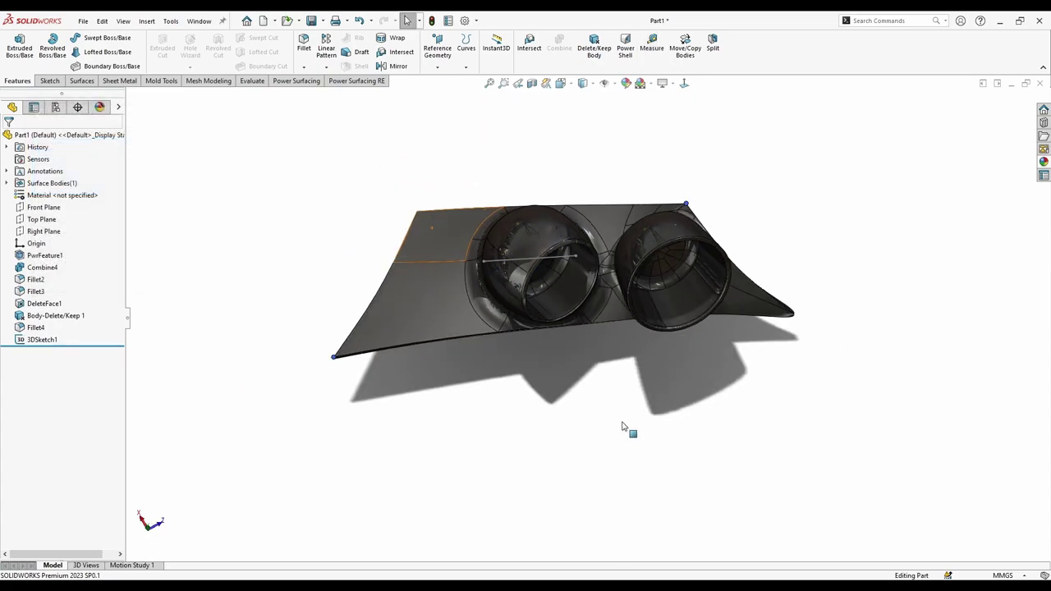
Apply the Backdrop - Grey with Overhead Light scene to the view of the speaker mount.
{"action": "middle_click_drag", "start_coordinate": [622, 426], "coordinate": [635, 321]}
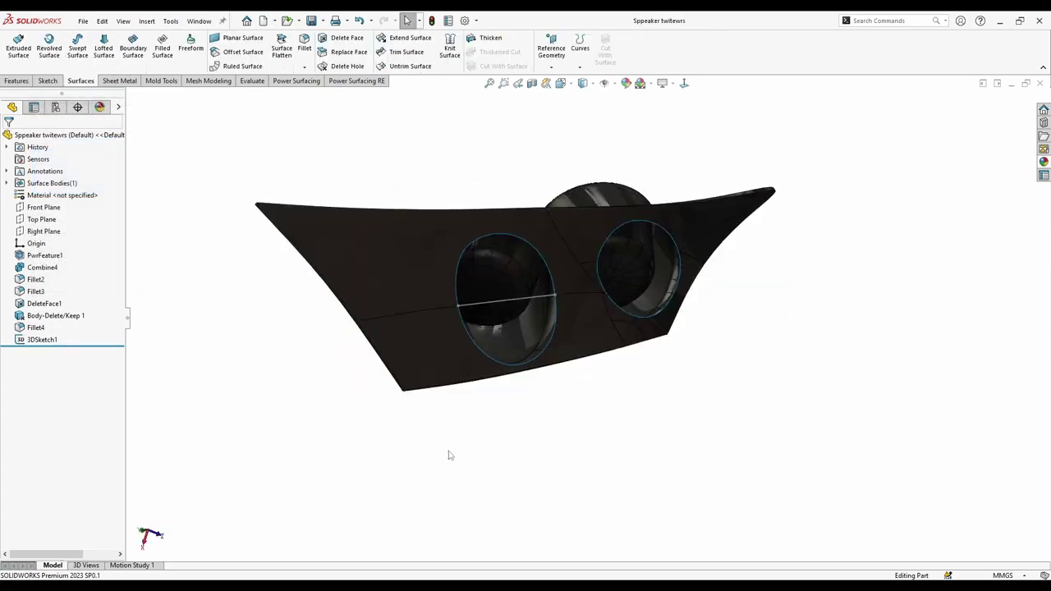
{"action": "middle_click_drag", "start_coordinate": [446, 452], "coordinate": [415, 412]}
{"action": "middle_click_drag", "start_coordinate": [526, 335], "coordinate": [510, 232]}
{"action": "scroll", "coordinate": [544, 333], "scroll_direction": "down", "scroll_amount": 3}
{"action": "scroll", "coordinate": [508, 228], "scroll_direction": "up", "scroll_amount": 3}
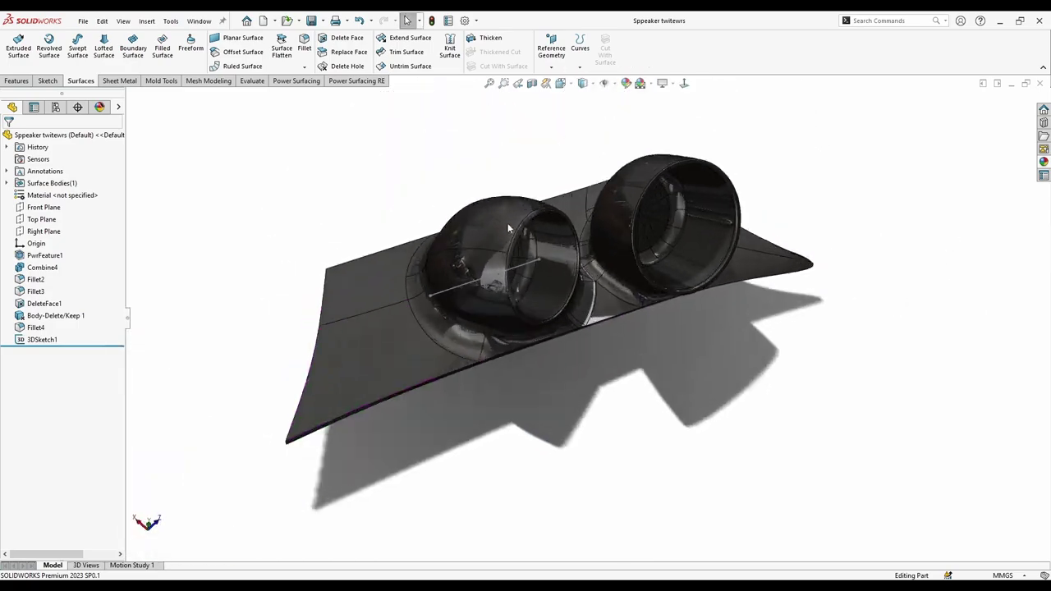
{"action": "left_click", "coordinate": [640, 83]}
{"action": "left_click", "coordinate": [662, 124]}
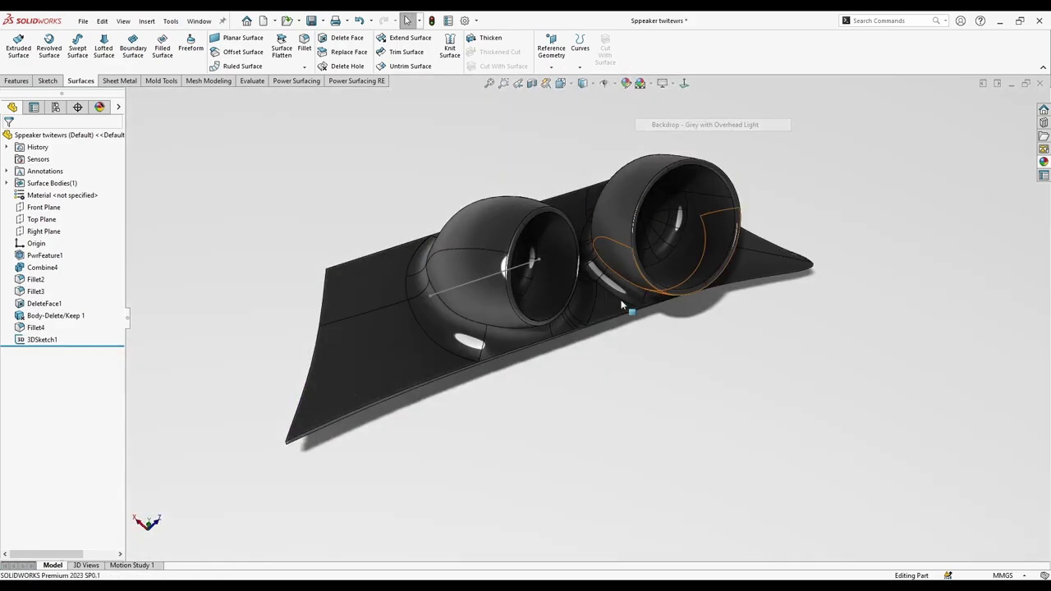
{"action": "middle_click_drag", "start_coordinate": [564, 331], "coordinate": [592, 313]}
{"action": "scroll", "coordinate": [460, 124], "scroll_direction": "down", "scroll_amount": 1}
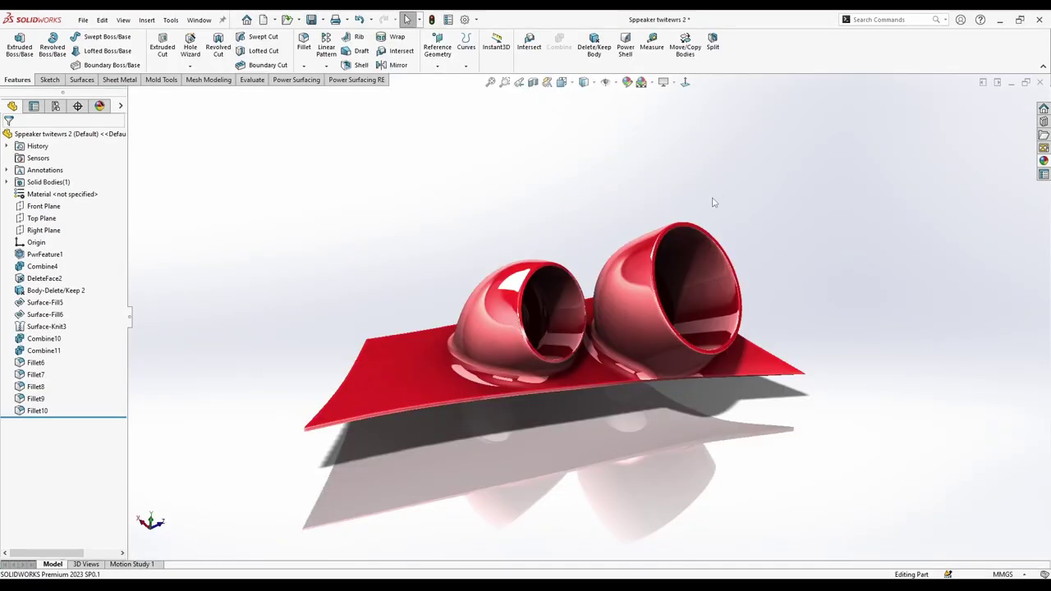
Open PwrFeature1 for editing and hide the scanned reference mesh to expose the control cage.
{"action": "middle_click_drag", "start_coordinate": [793, 281], "coordinate": [633, 347]}
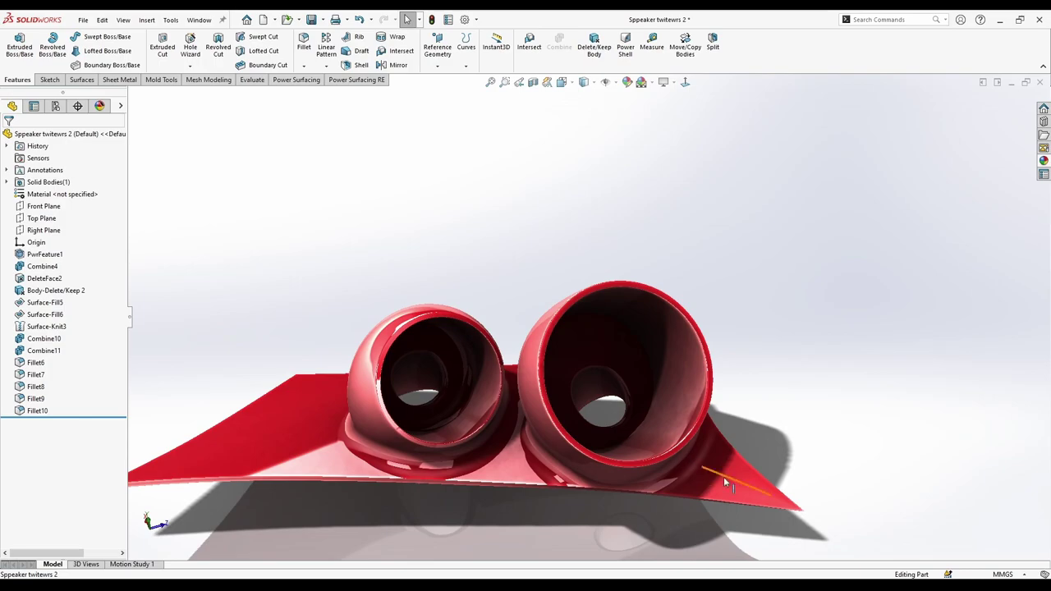
{"action": "right_click", "coordinate": [740, 491]}
{"action": "left_click", "coordinate": [749, 310]}
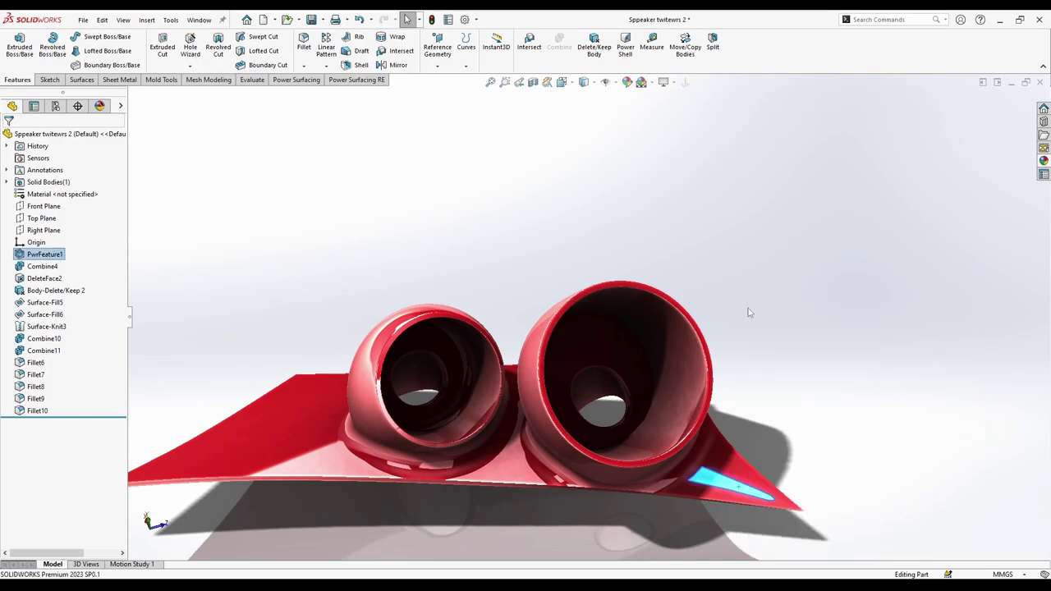
{"action": "middle_click_drag", "start_coordinate": [485, 261], "coordinate": [526, 244]}
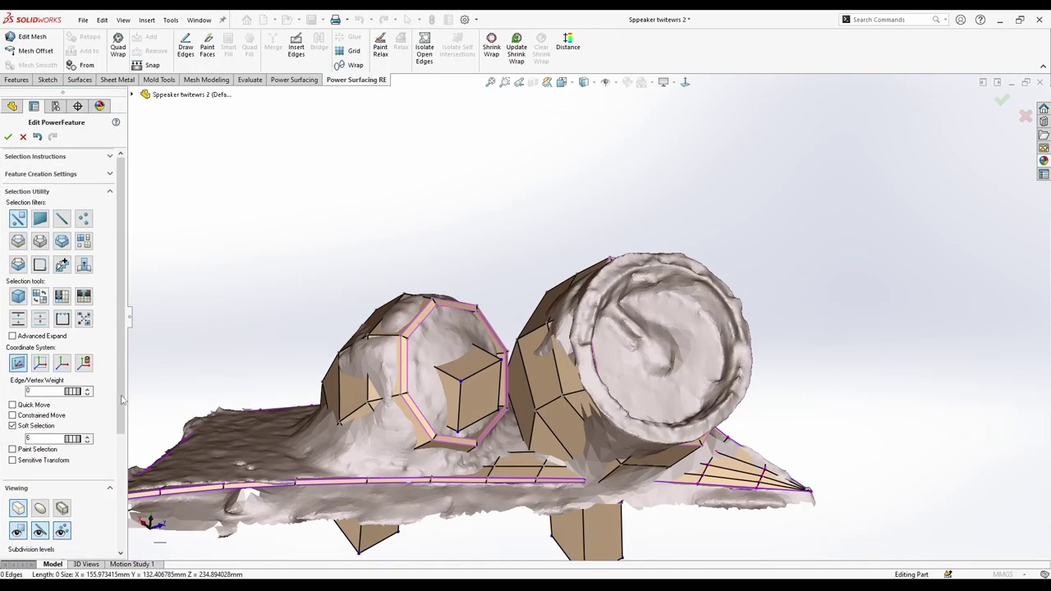
{"action": "scroll", "coordinate": [49, 430], "scroll_direction": "down", "scroll_amount": 3}
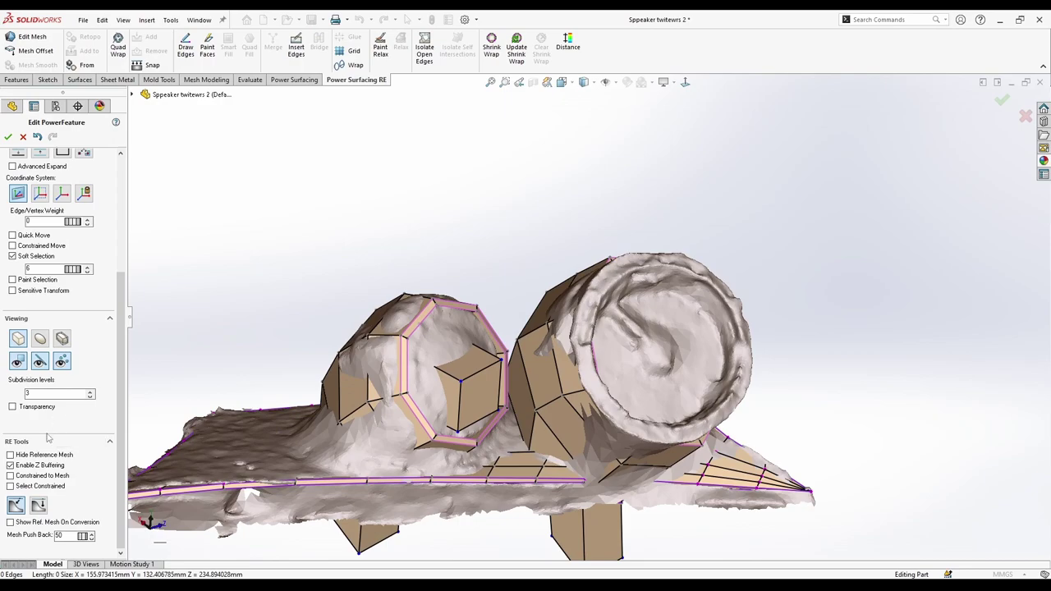
{"action": "left_click", "coordinate": [47, 457]}
{"action": "scroll", "coordinate": [367, 236], "scroll_direction": "up", "scroll_amount": 2}
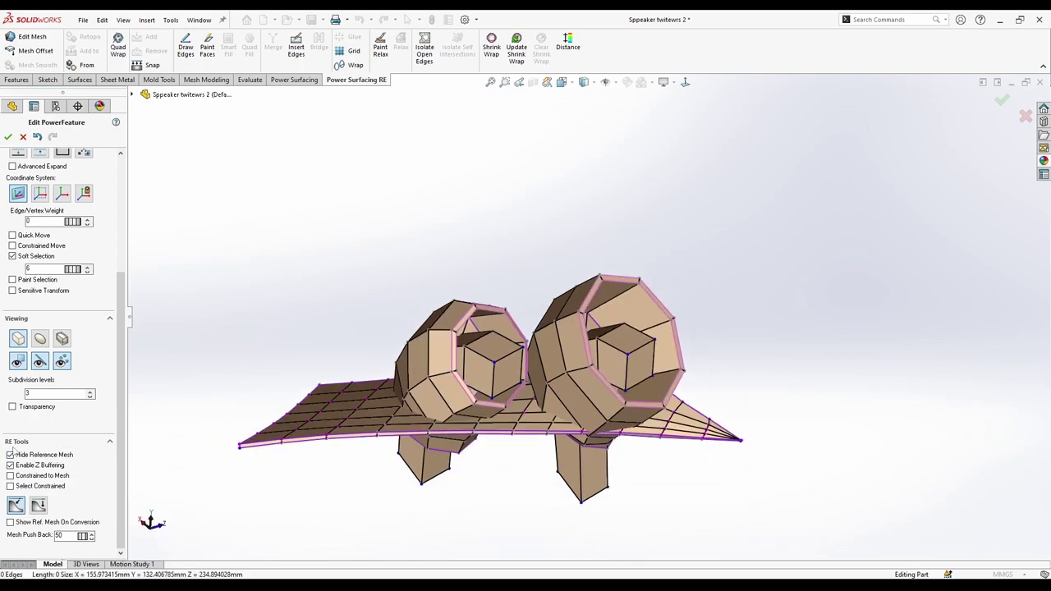
Display the control cage as a smooth subdivision shape, examine both pods, and leave the PowerFeature edit without keeping changes.
{"action": "left_click", "coordinate": [41, 338]}
{"action": "middle_click_drag", "start_coordinate": [386, 271], "coordinate": [514, 407]}
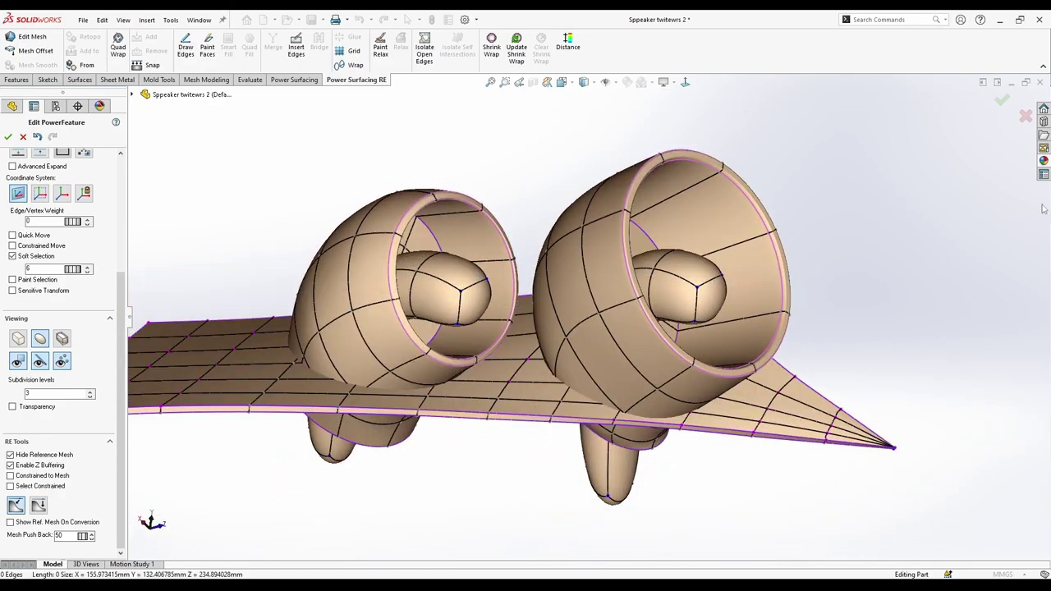
{"action": "left_click", "coordinate": [1026, 116]}
{"action": "left_click", "coordinate": [557, 320]}
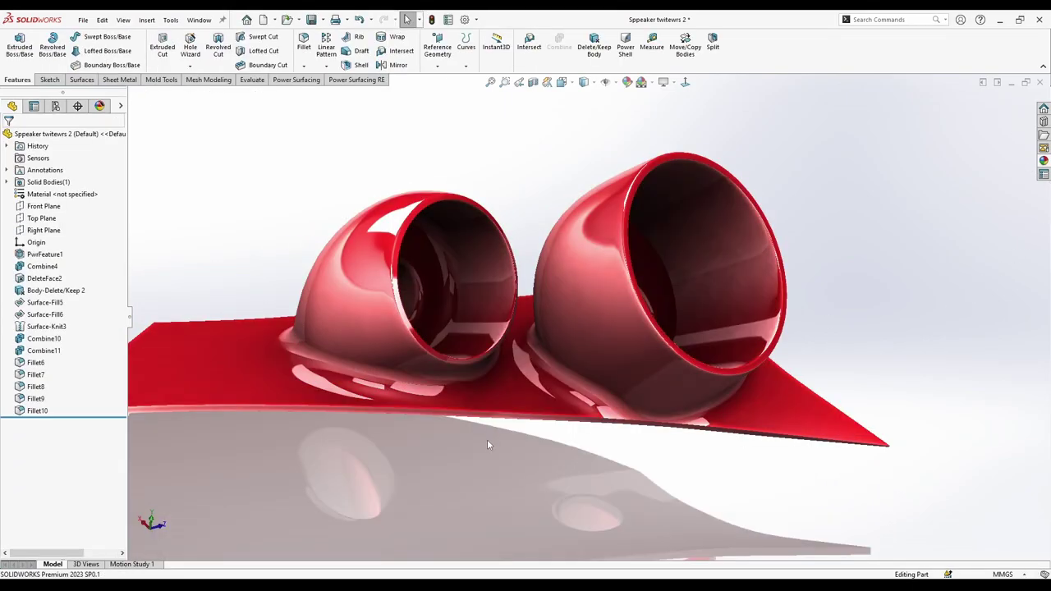
Roll the model history back to just after PwrFeature1 and examine the separate pod, plate and plug bodies.
{"action": "middle_click_drag", "start_coordinate": [487, 440], "coordinate": [427, 502]}
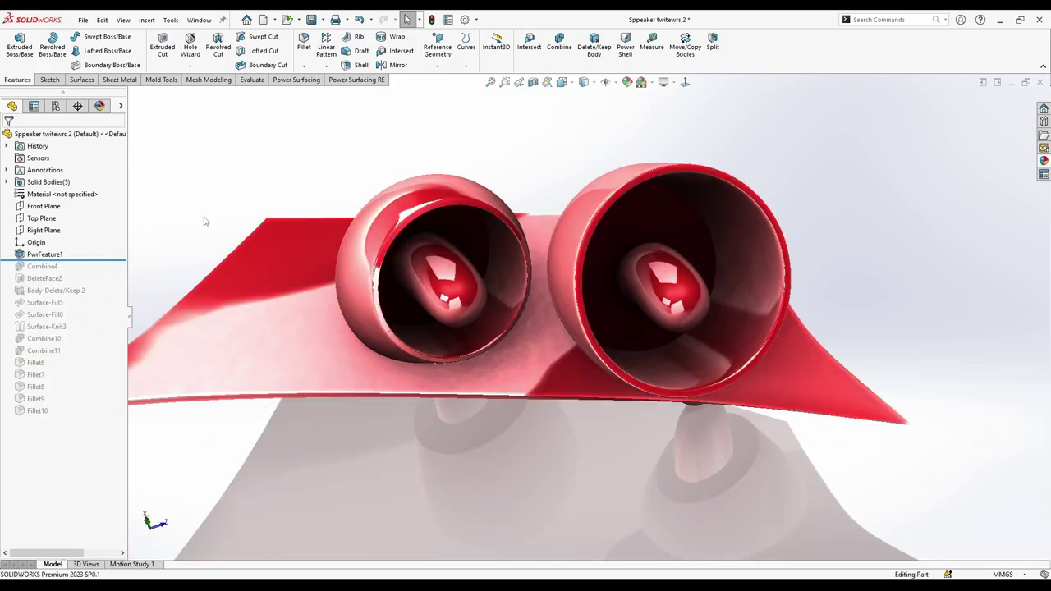
{"action": "middle_click_drag", "start_coordinate": [206, 220], "coordinate": [423, 210]}
{"action": "scroll", "coordinate": [419, 215], "scroll_direction": "down", "scroll_amount": 1}
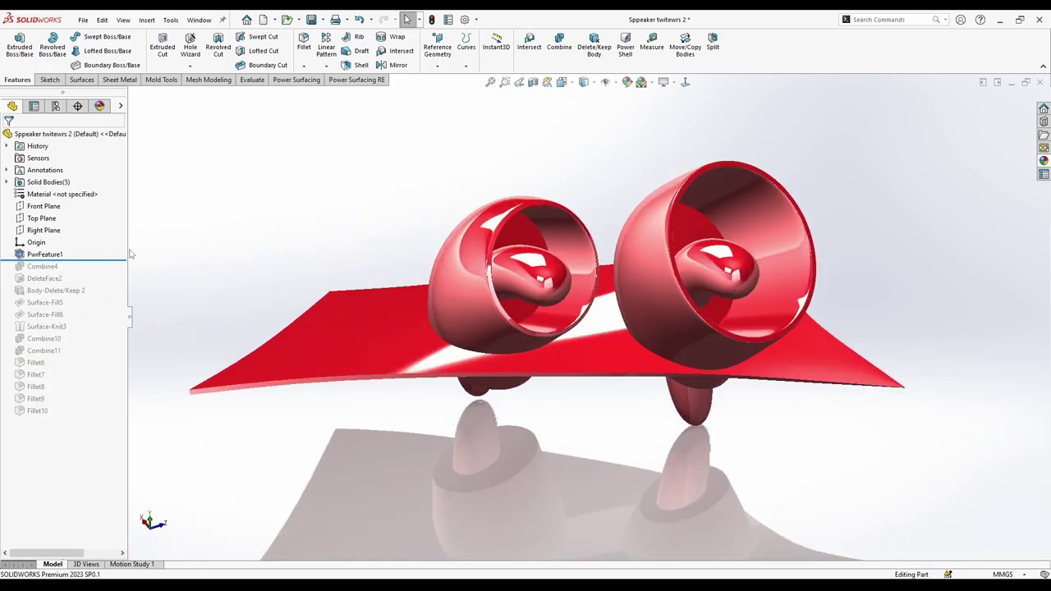
Roll the history forward through Combine4, DeleteFace2 and Body-Delete/Keep 2, examining the pods and the plate's underside.
{"action": "left_click_drag", "start_coordinate": [102, 273], "coordinate": [103, 273]}
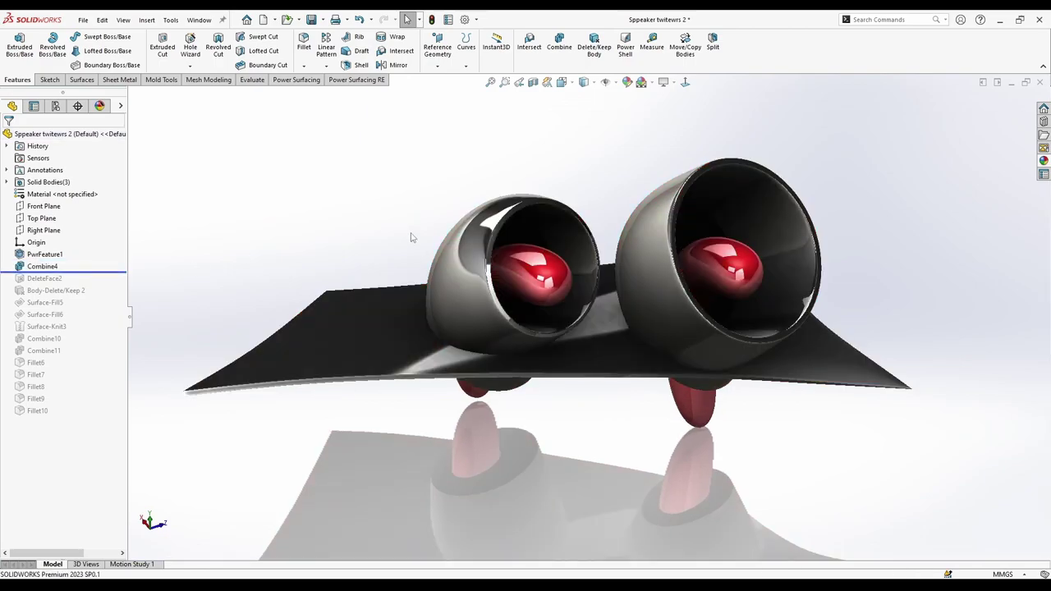
{"action": "middle_click_drag", "start_coordinate": [411, 233], "coordinate": [397, 349]}
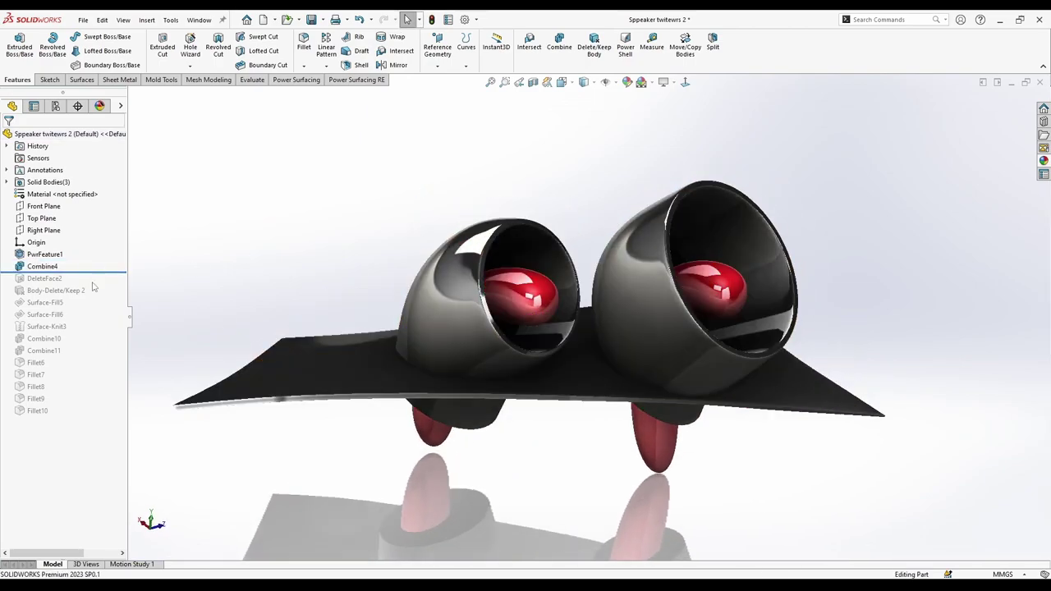
{"action": "middle_click_drag", "start_coordinate": [424, 523], "coordinate": [450, 423]}
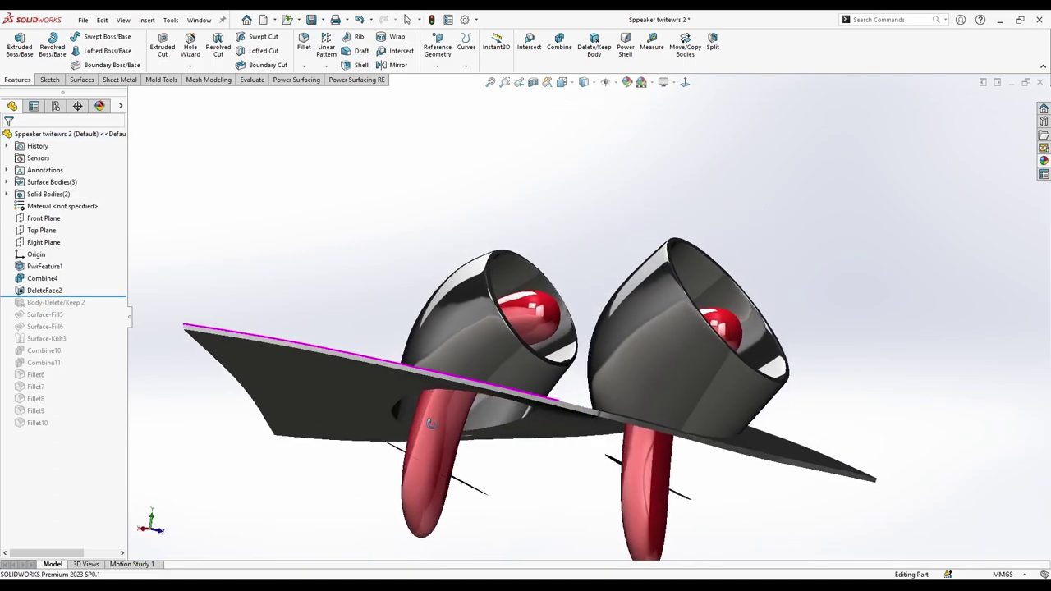
{"action": "scroll", "coordinate": [532, 475], "scroll_direction": "up", "scroll_amount": 2}
{"action": "scroll", "coordinate": [534, 475], "scroll_direction": "down", "scroll_amount": 2}
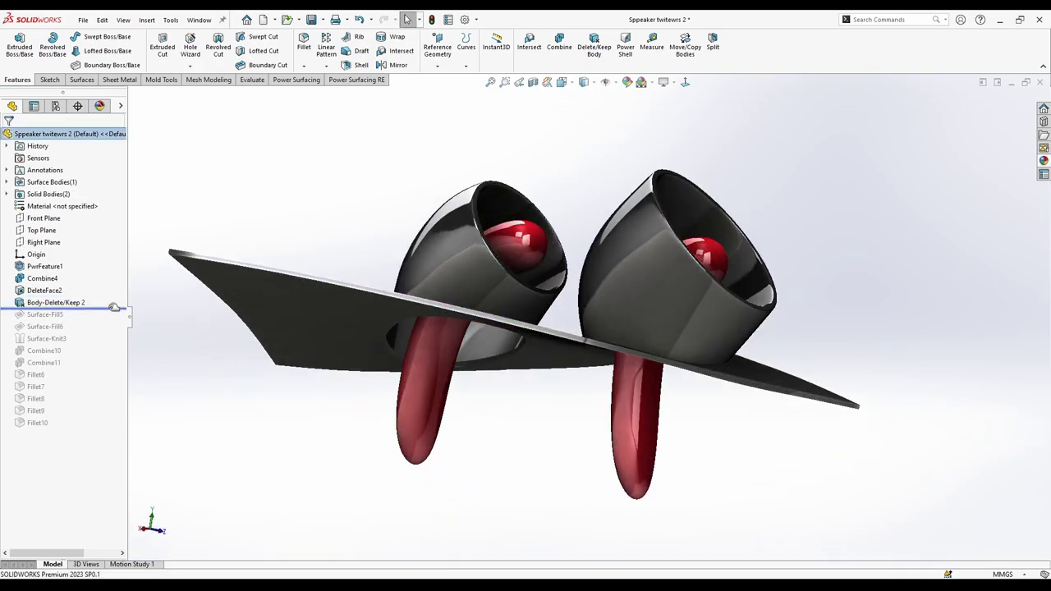
Roll the history forward through both surface fills, Surface-Knit3 and Combine10, examining the underside and the pod interiors.
{"action": "middle_click_drag", "start_coordinate": [276, 415], "coordinate": [290, 277]}
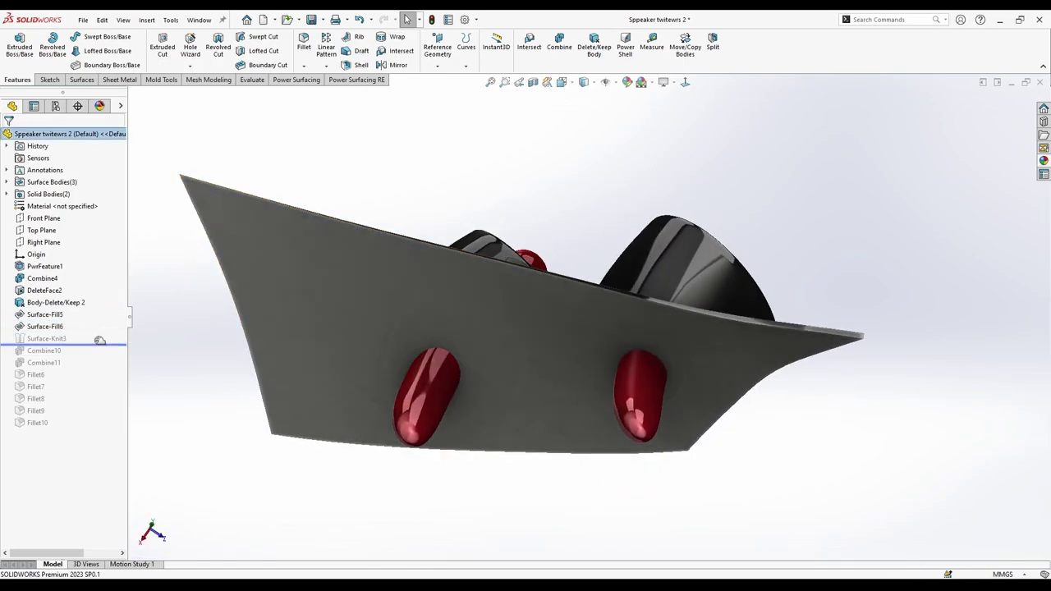
{"action": "middle_click_drag", "start_coordinate": [397, 190], "coordinate": [385, 315]}
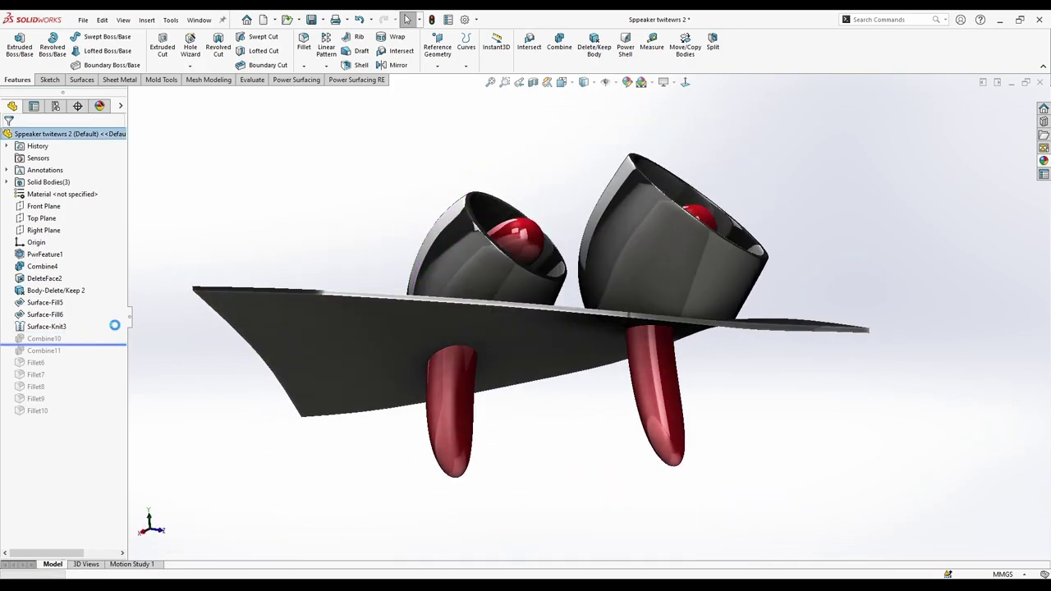
{"action": "middle_click_drag", "start_coordinate": [347, 228], "coordinate": [312, 369]}
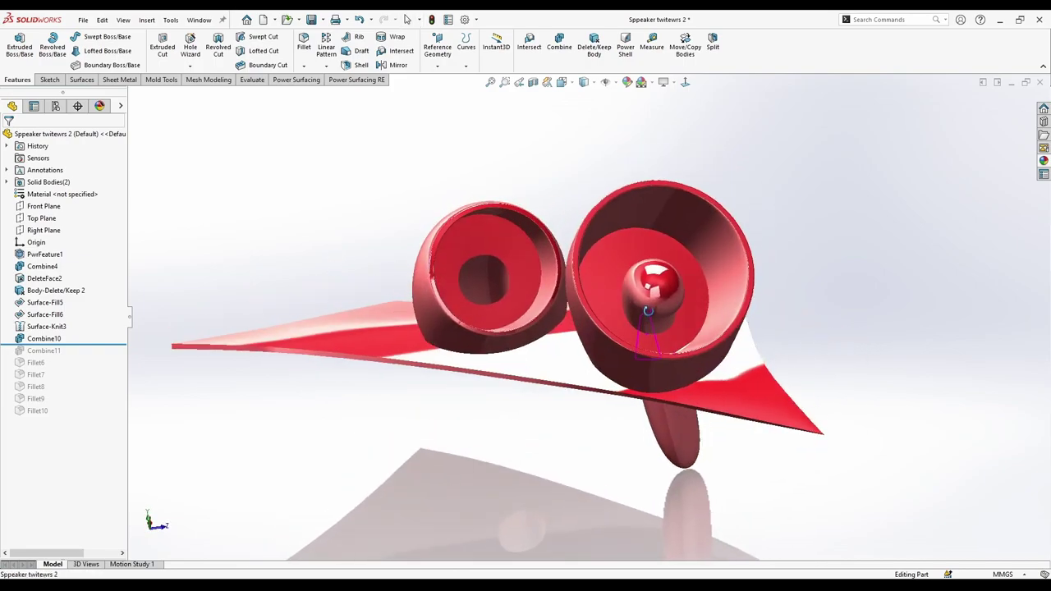
{"action": "middle_click_drag", "start_coordinate": [649, 310], "coordinate": [472, 345]}
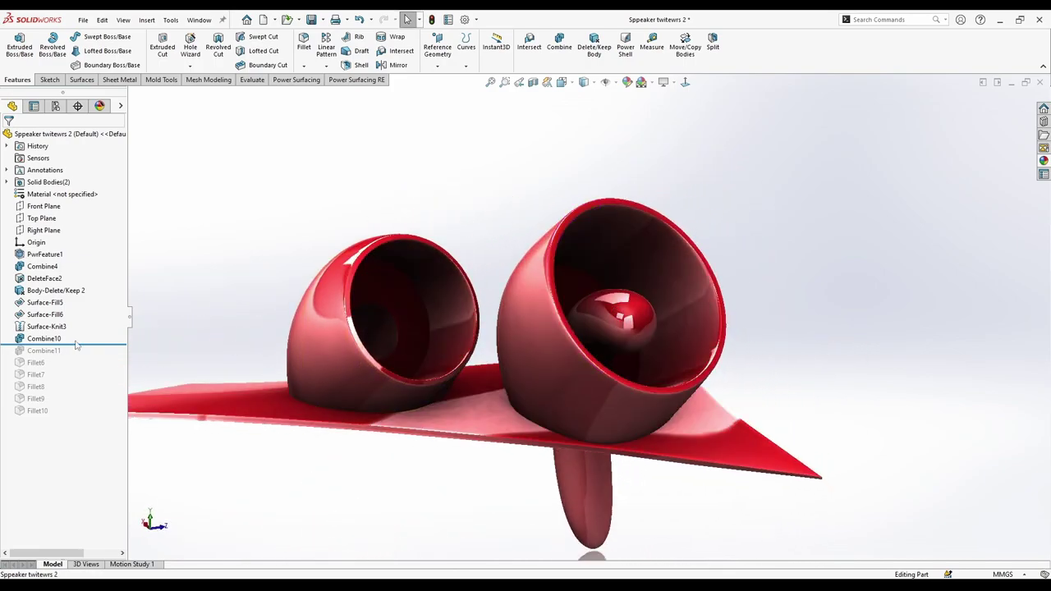
Roll the history forward through Combine11 and Fillet6 to Fillet10, examining the pods and their blends into the plate.
{"action": "middle_click_drag", "start_coordinate": [448, 433], "coordinate": [246, 369]}
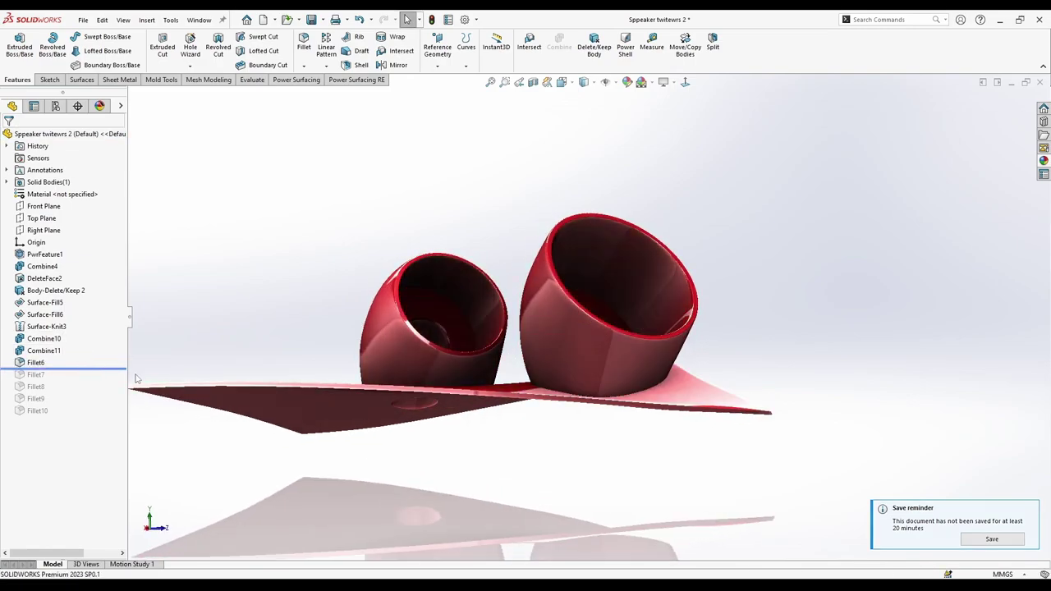
{"action": "middle_click_drag", "start_coordinate": [137, 379], "coordinate": [119, 361]}
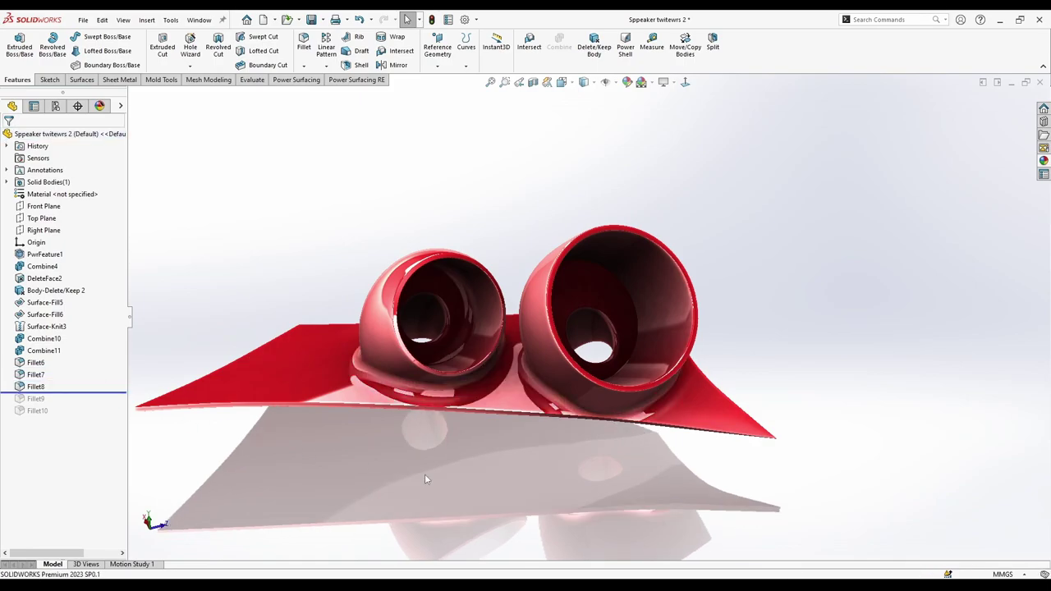
{"action": "middle_click_drag", "start_coordinate": [352, 440], "coordinate": [241, 418]}
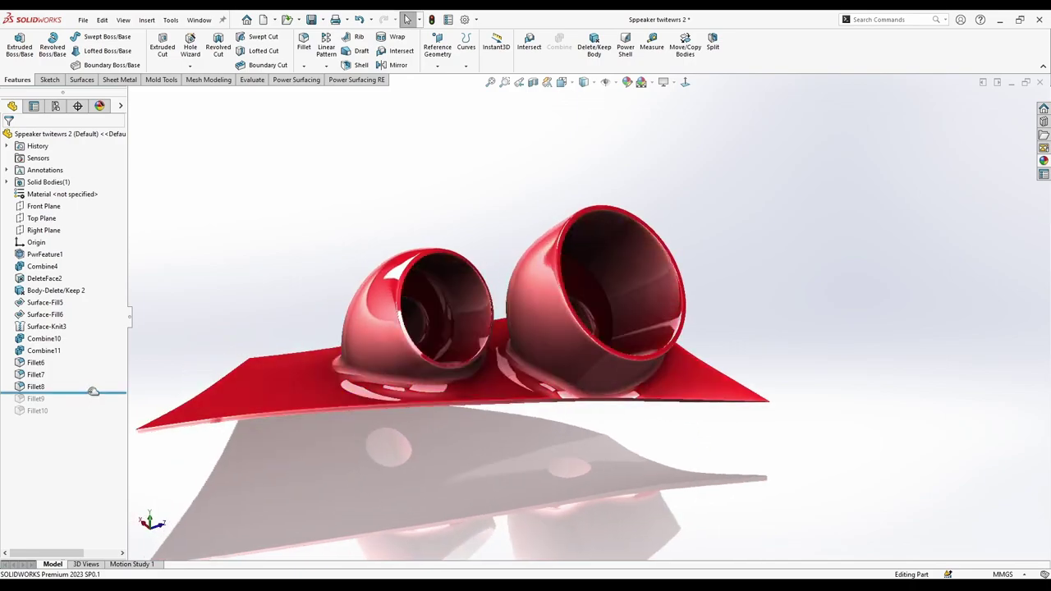
{"action": "middle_click_drag", "start_coordinate": [525, 455], "coordinate": [485, 177]}
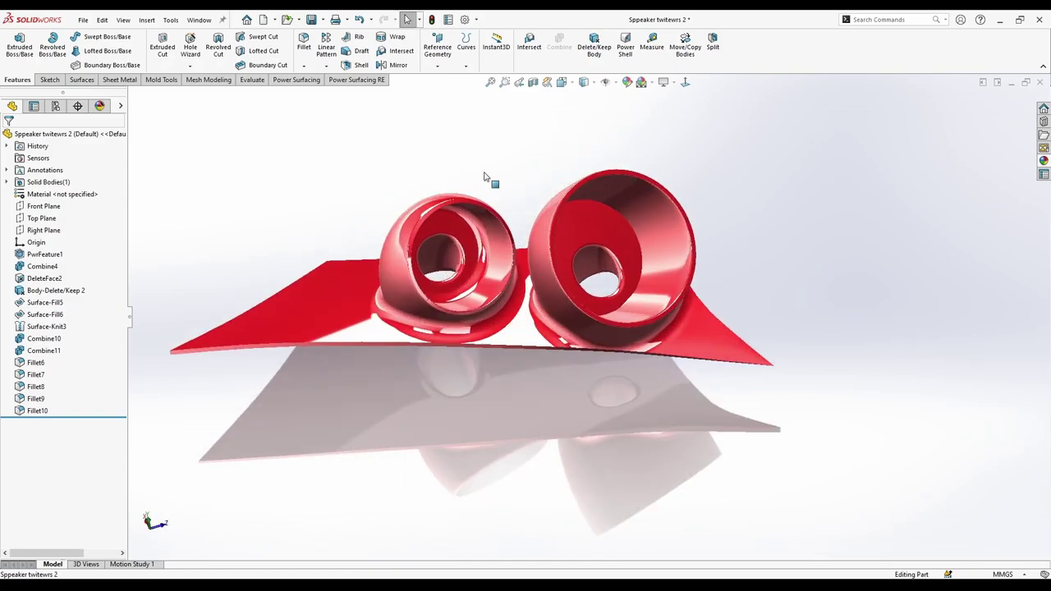